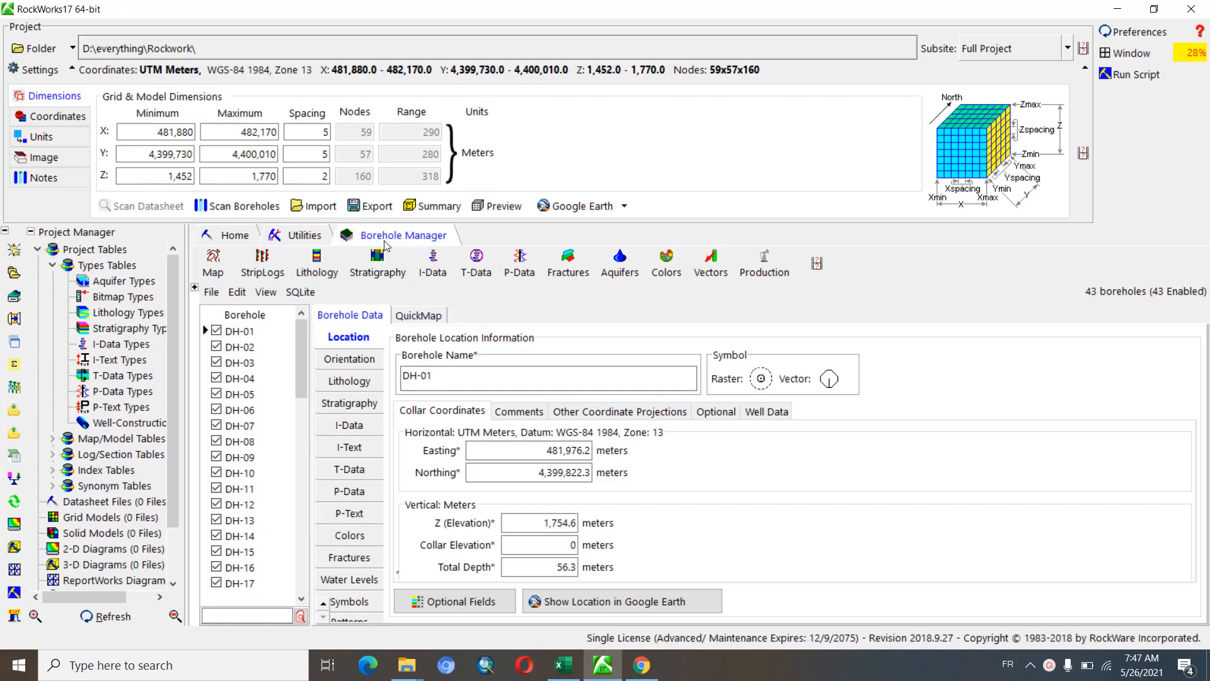
- Start a 2-dimensional borehole location map for the project and collapse the Surface Contours settings
left_click(214, 275)
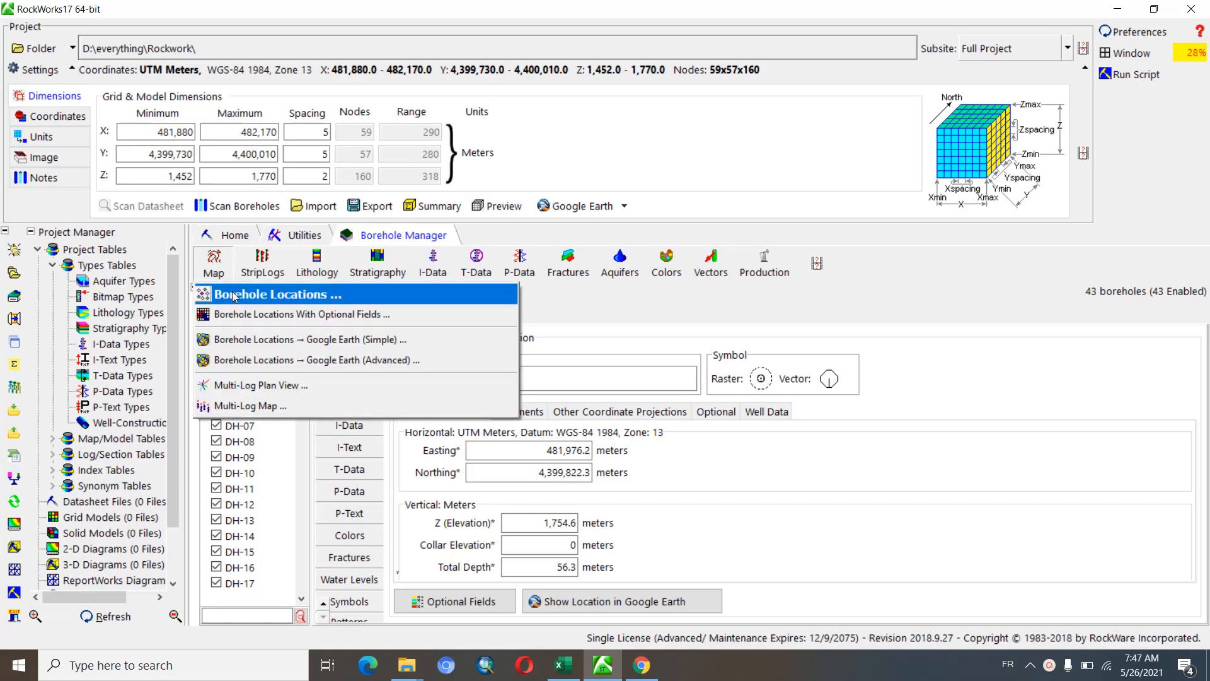
left_click(252, 298)
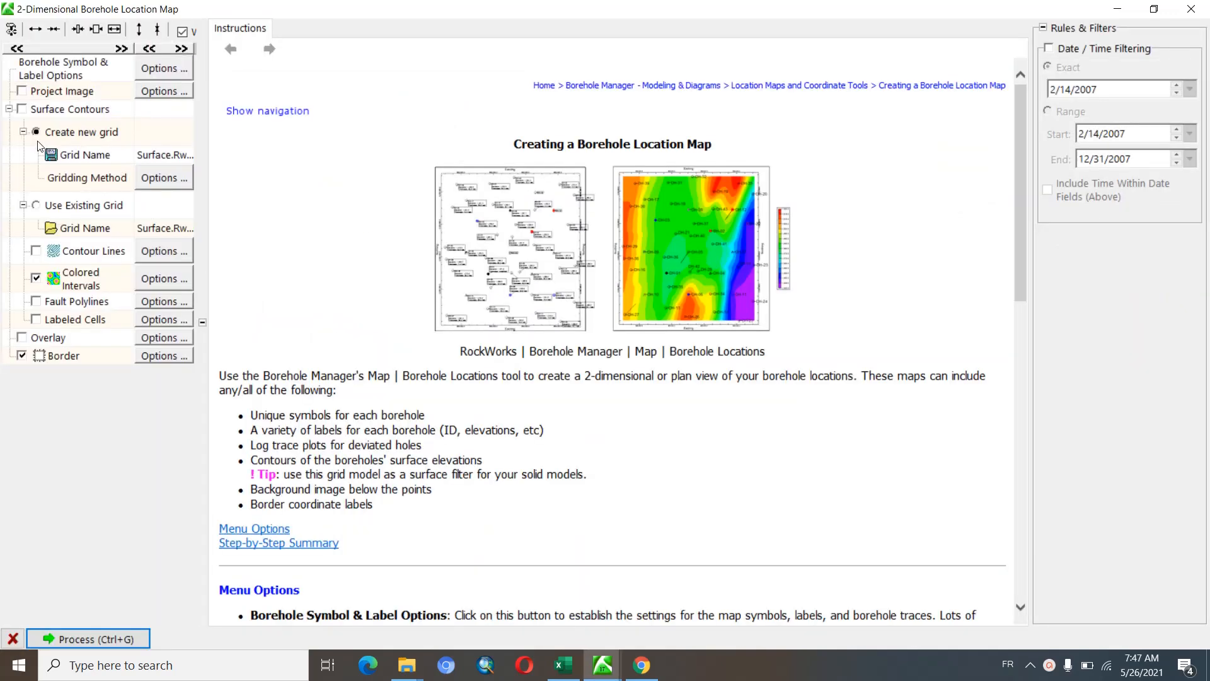
left_click(9, 109)
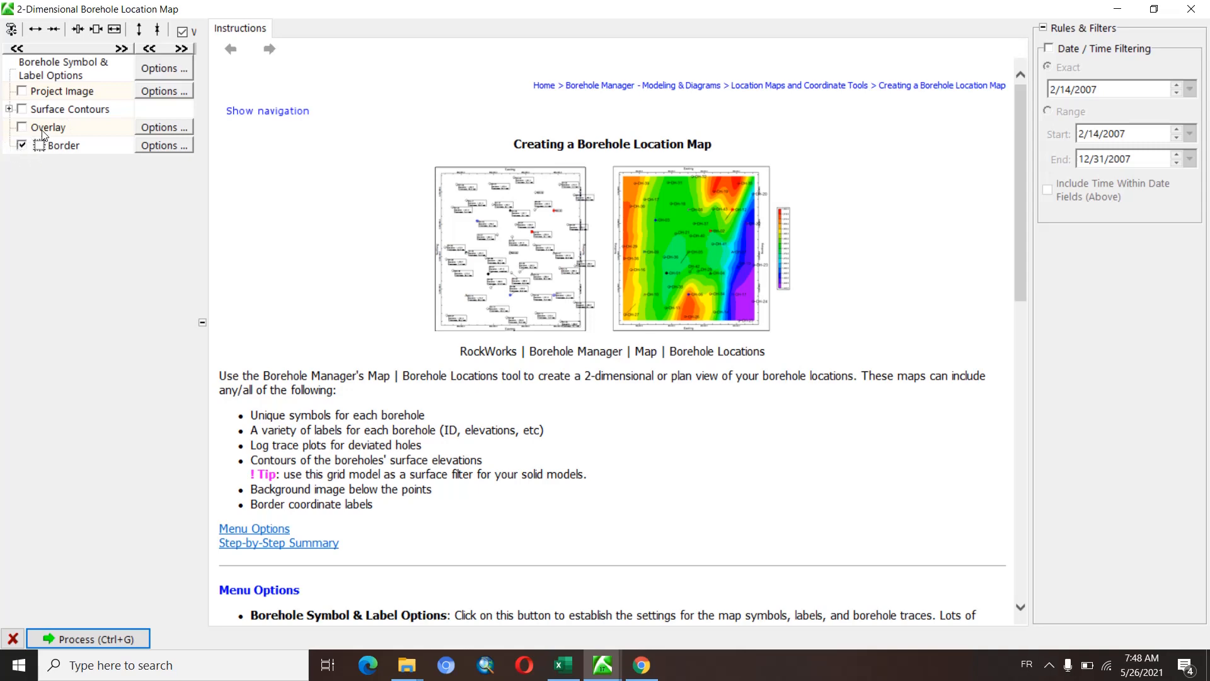
- Examine the borehole symbol and label options for Symbols, Log Traces and Borehole IDs
left_click(167, 68)
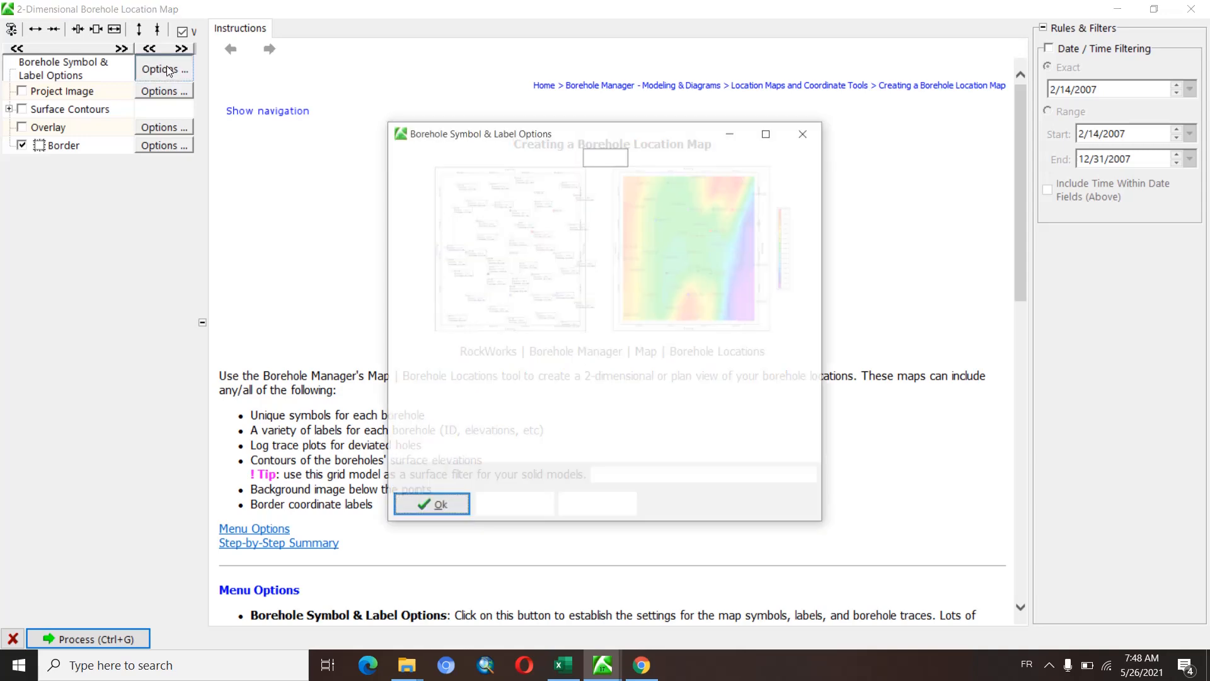
left_click_drag(571, 139, 547, 84)
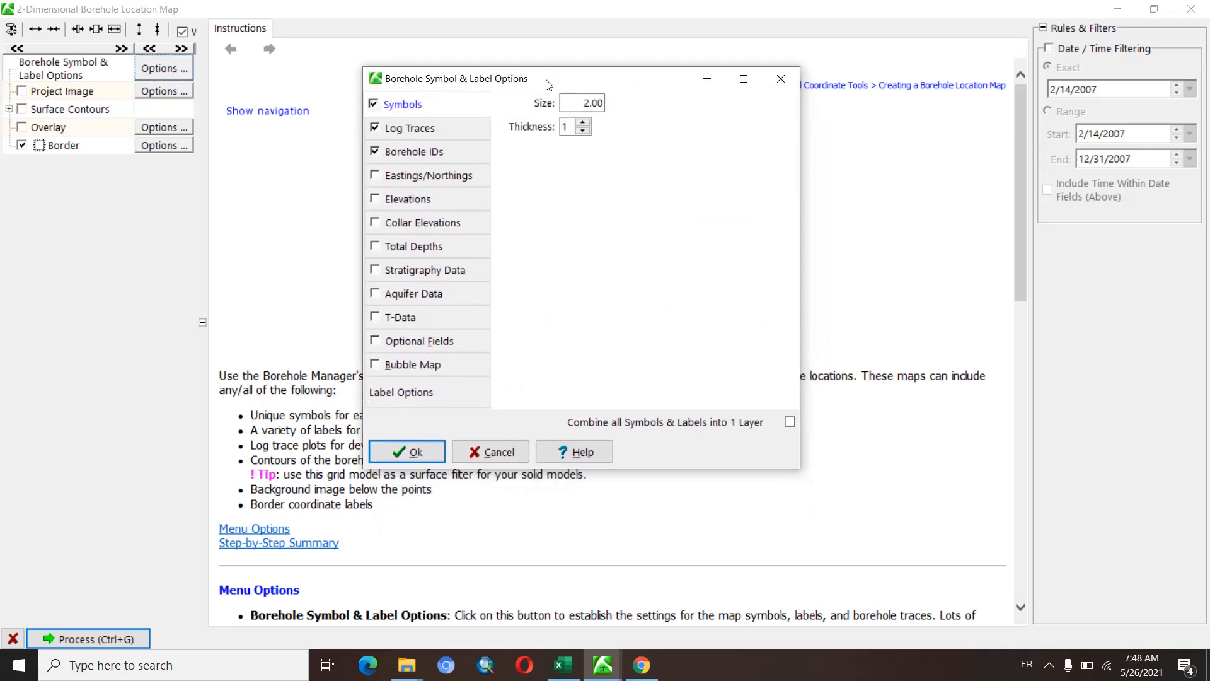
left_click(423, 128)
left_click(426, 105)
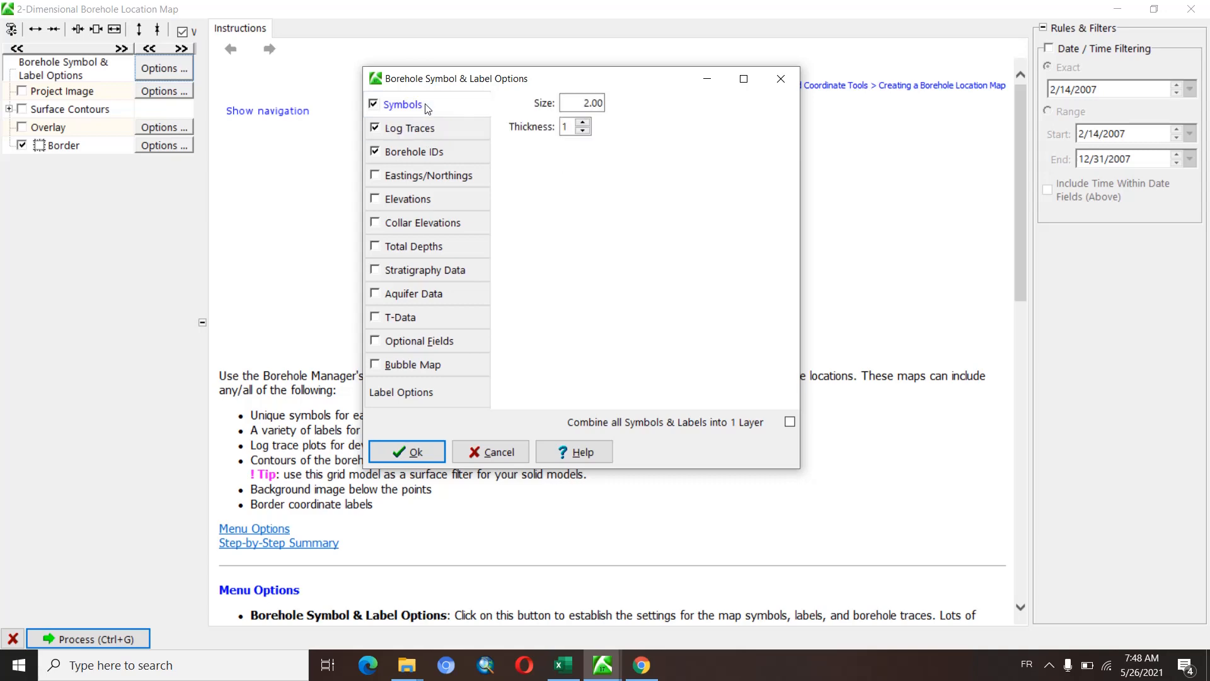
left_click(596, 103)
left_click(584, 129)
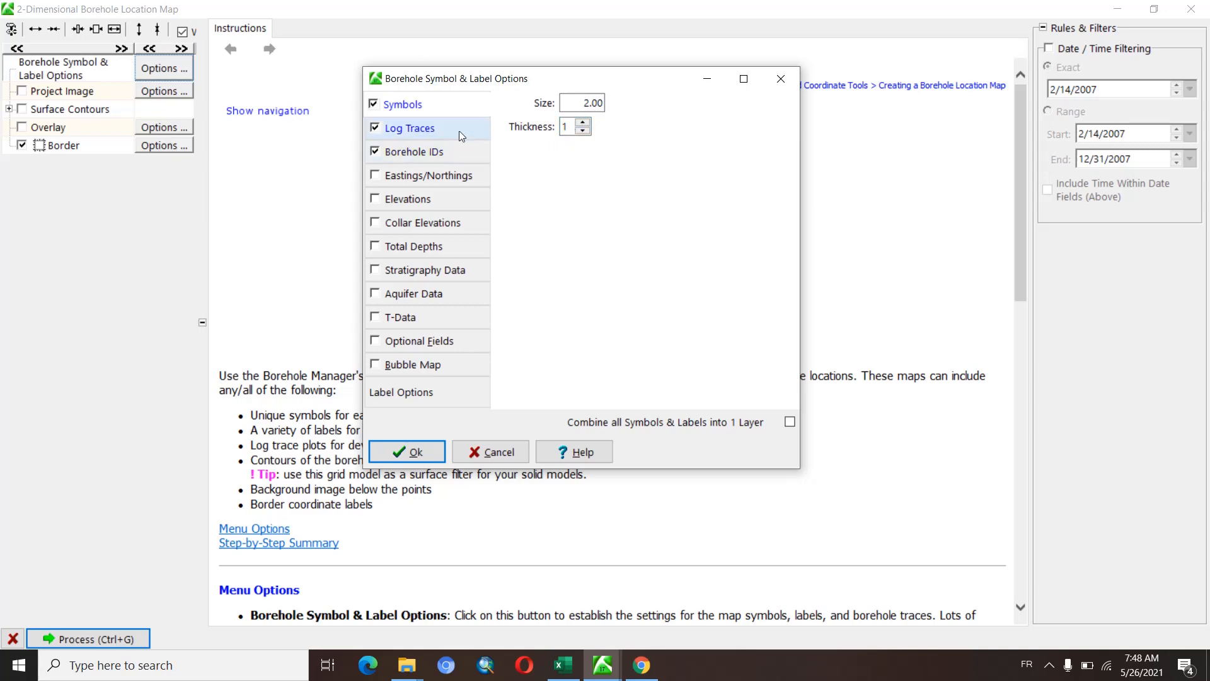
left_click(425, 133)
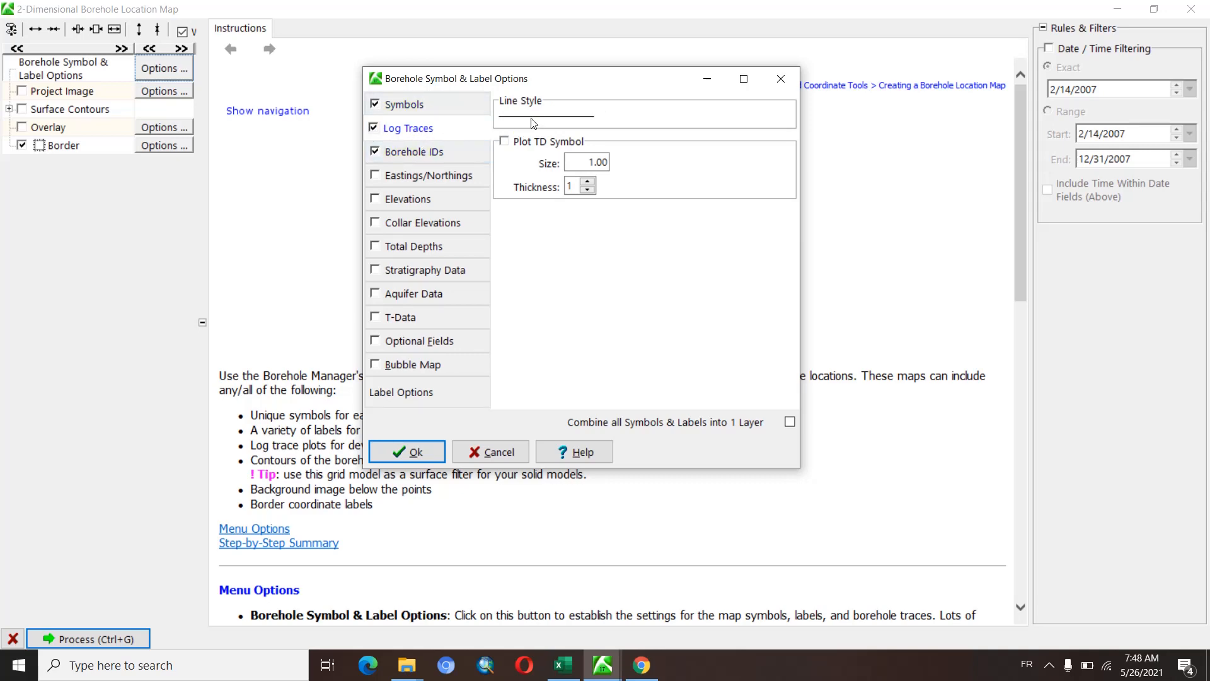
left_click(451, 151)
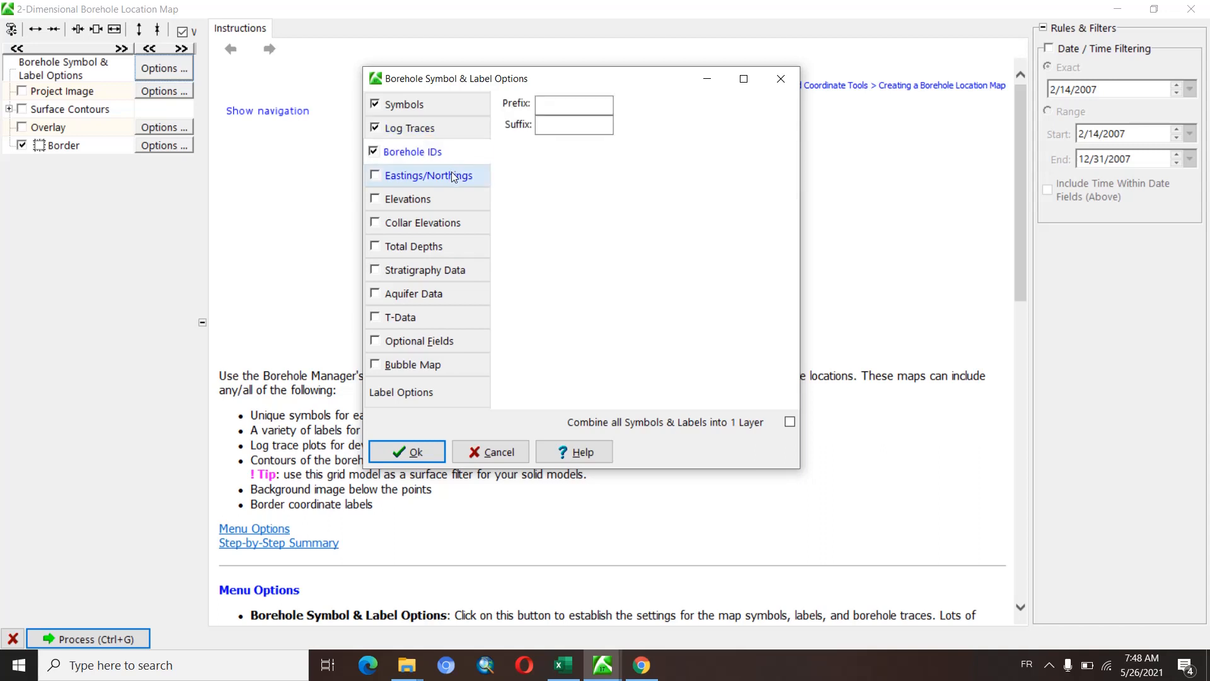
- Turn off Symbols for the boreholes, check the log trace, borehole ID and label options, and accept the settings
left_click(376, 103)
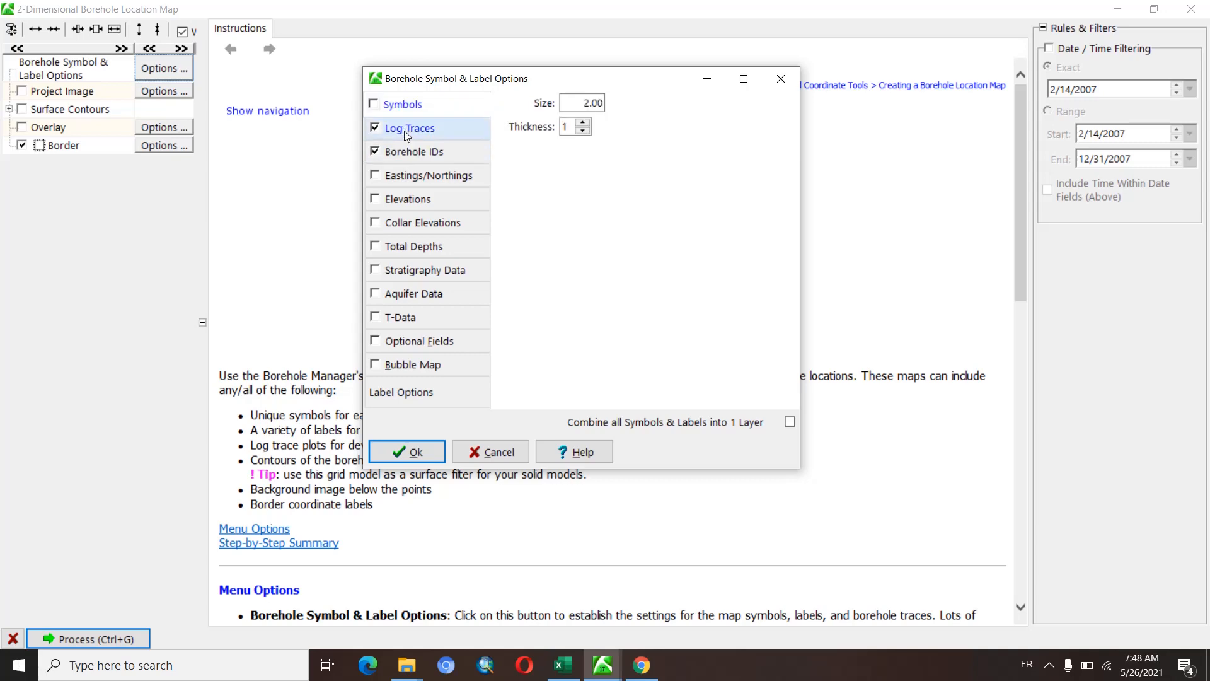
left_click(403, 129)
left_click(410, 150)
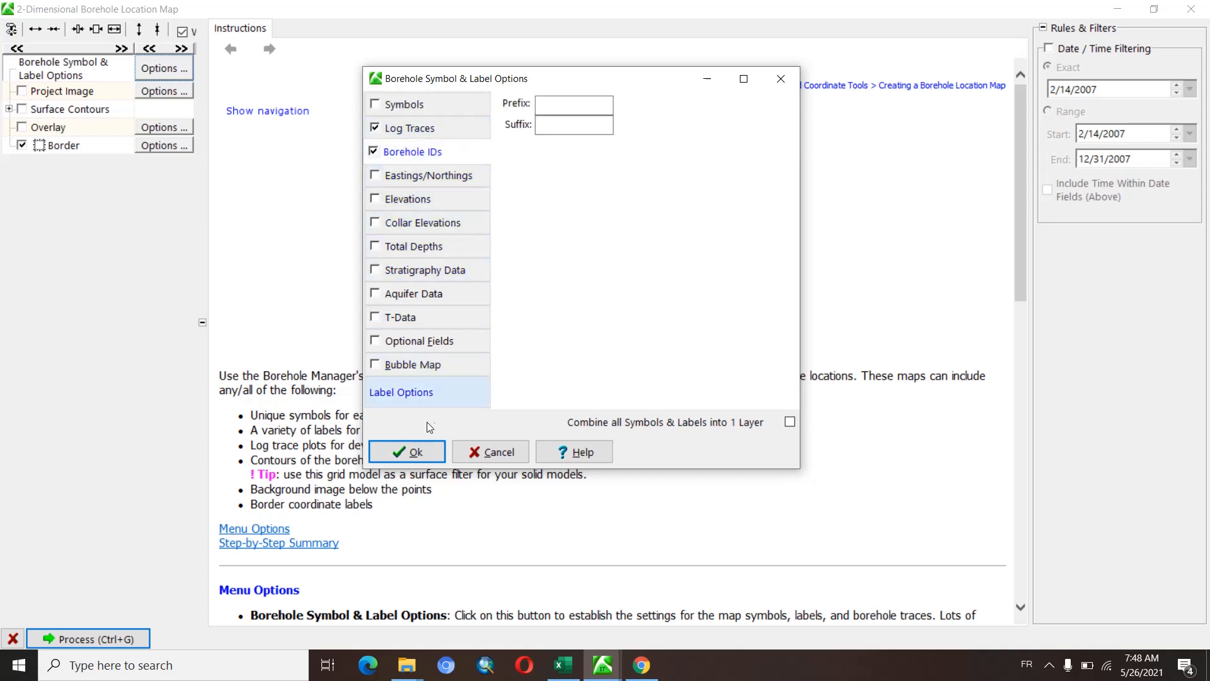
left_click(408, 400)
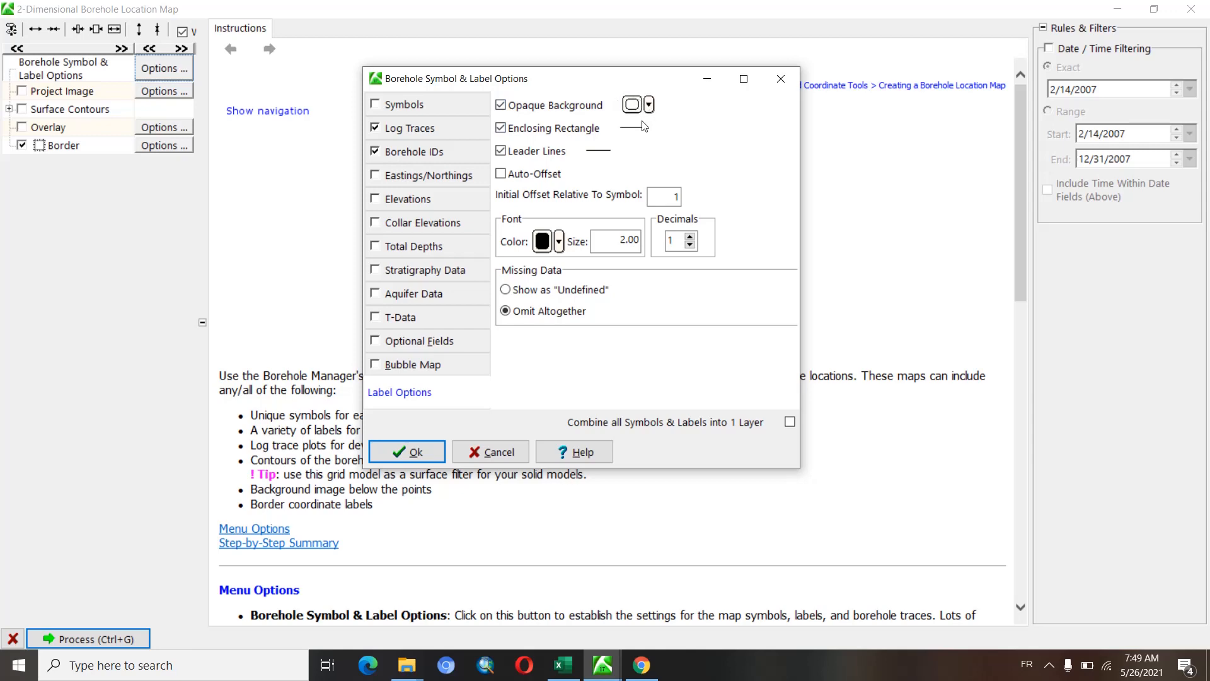
left_click(441, 452)
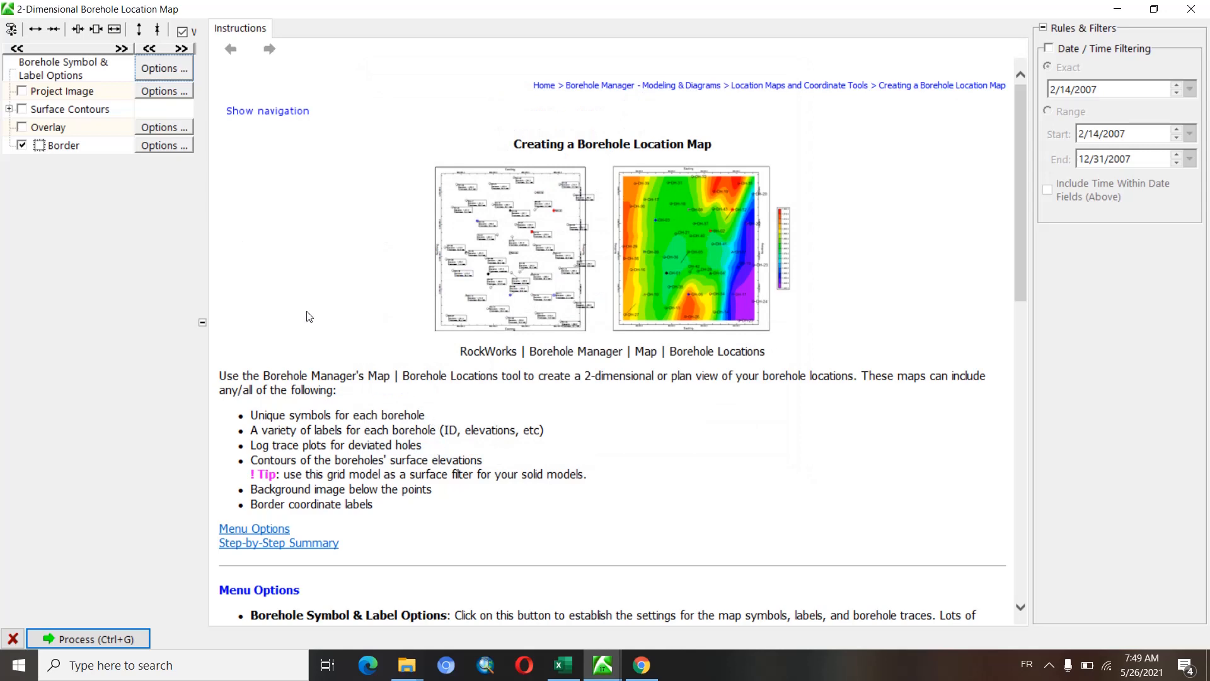
- Review the map's border options, including axis titles, colors, tick style, dimensions, miscellaneous settings, peripheral images and scalebar, and accept them
left_click(168, 147)
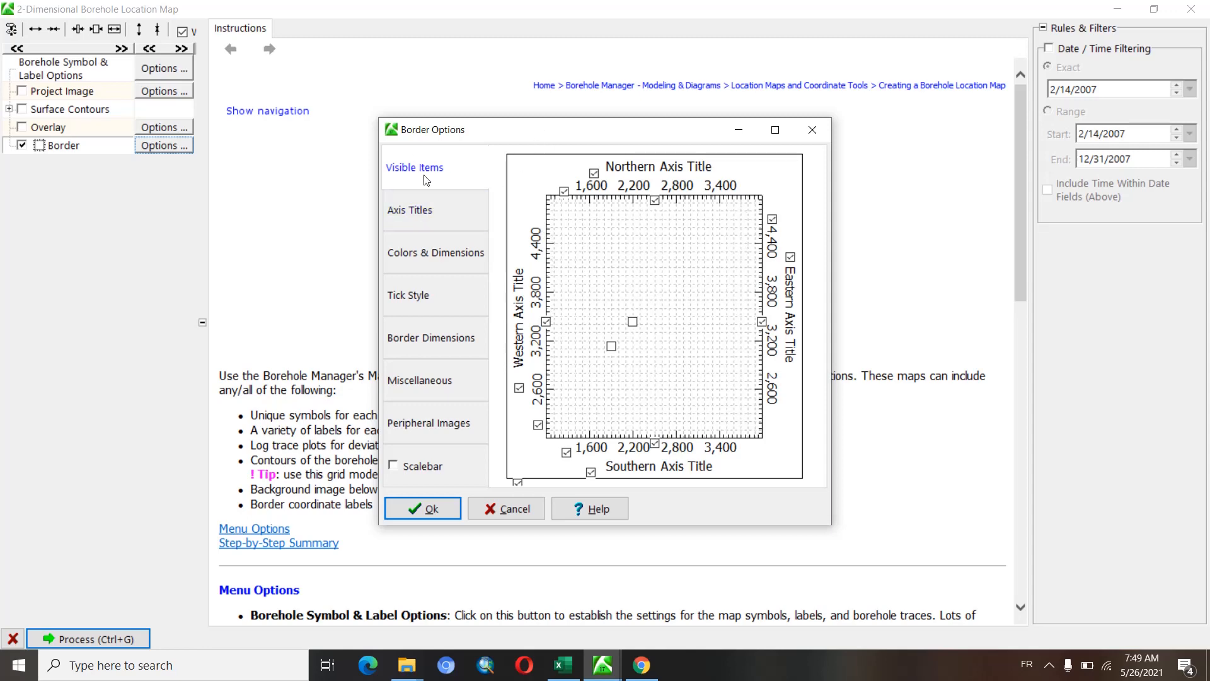
left_click(428, 211)
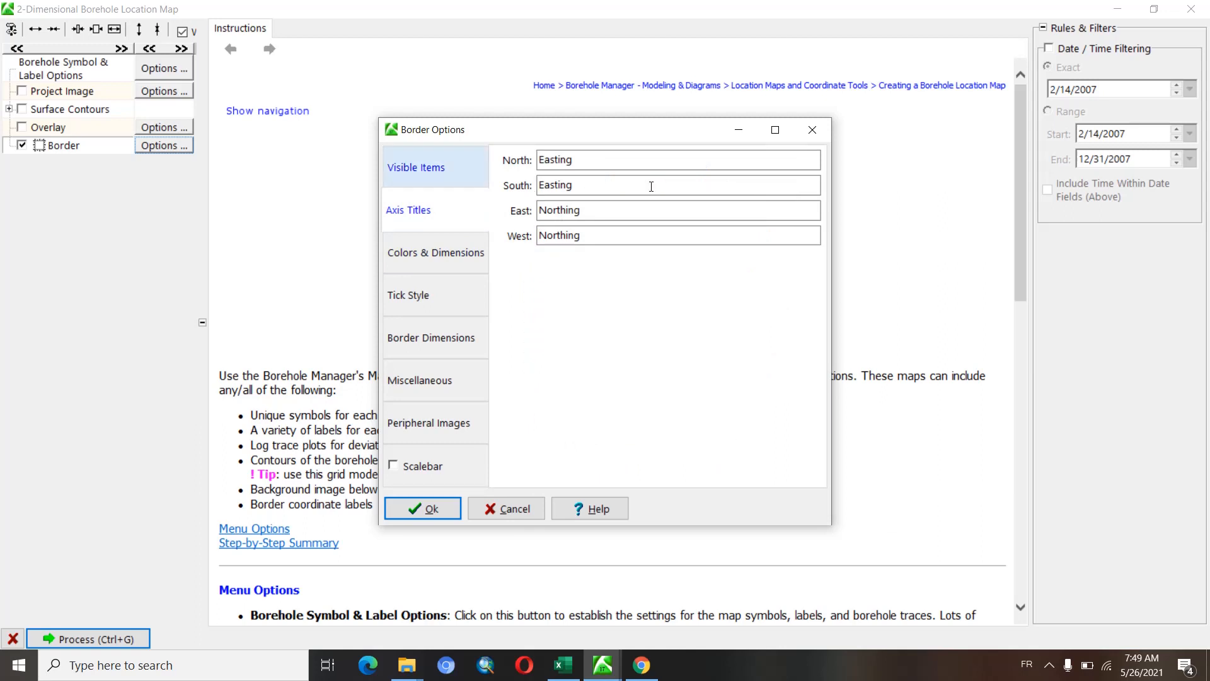
left_click_drag(583, 157, 518, 158)
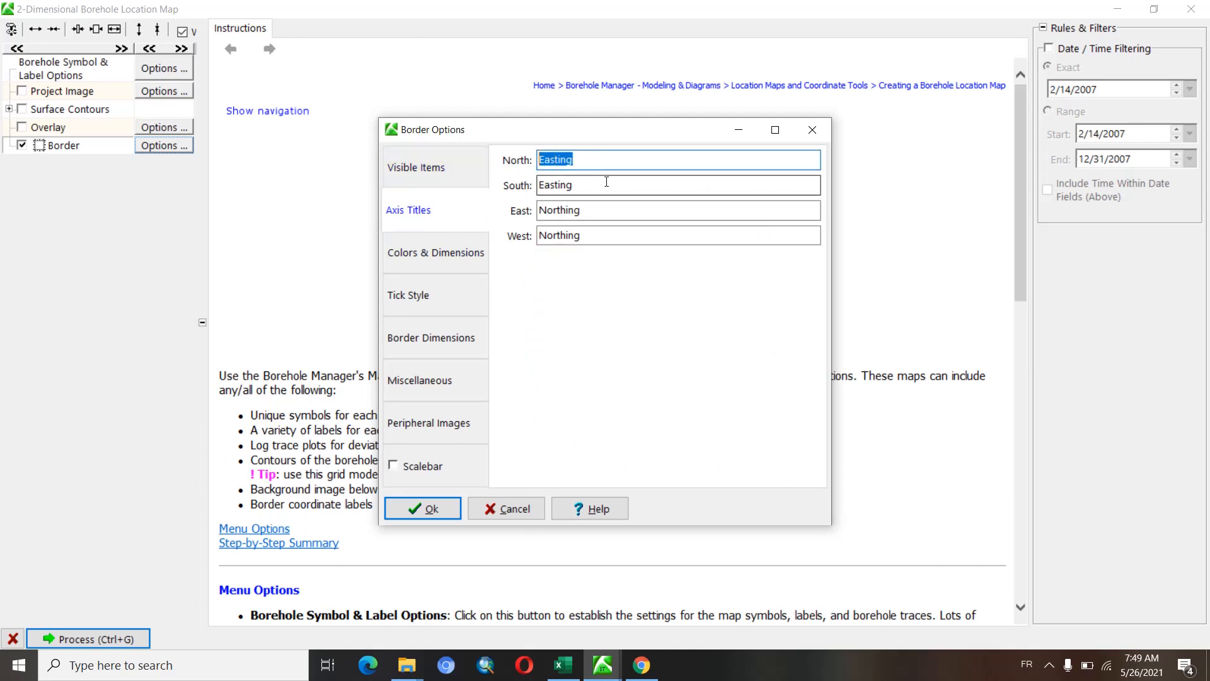
left_click(451, 252)
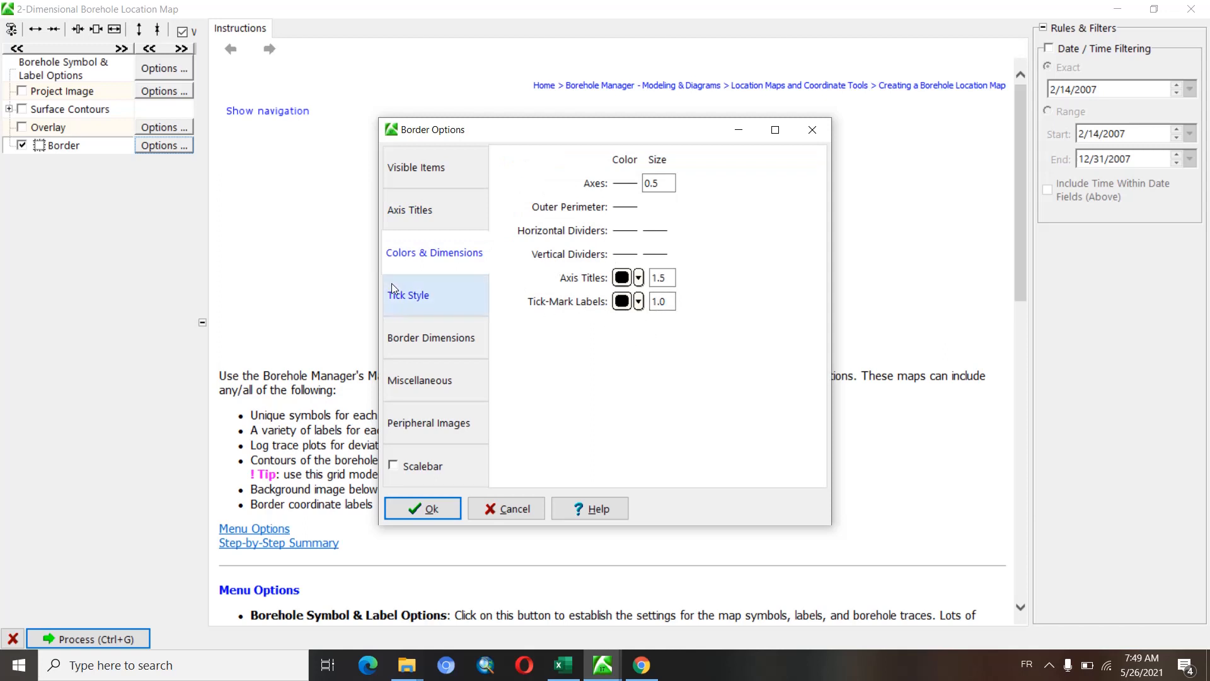
left_click(432, 314)
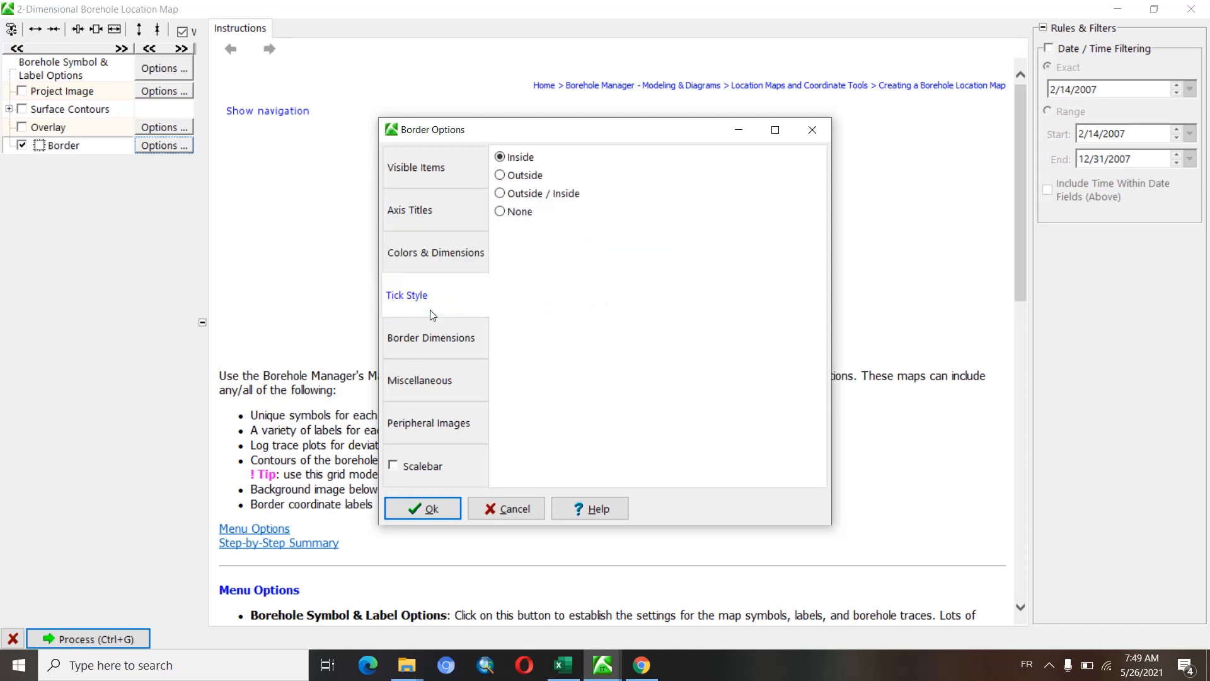
left_click(445, 340)
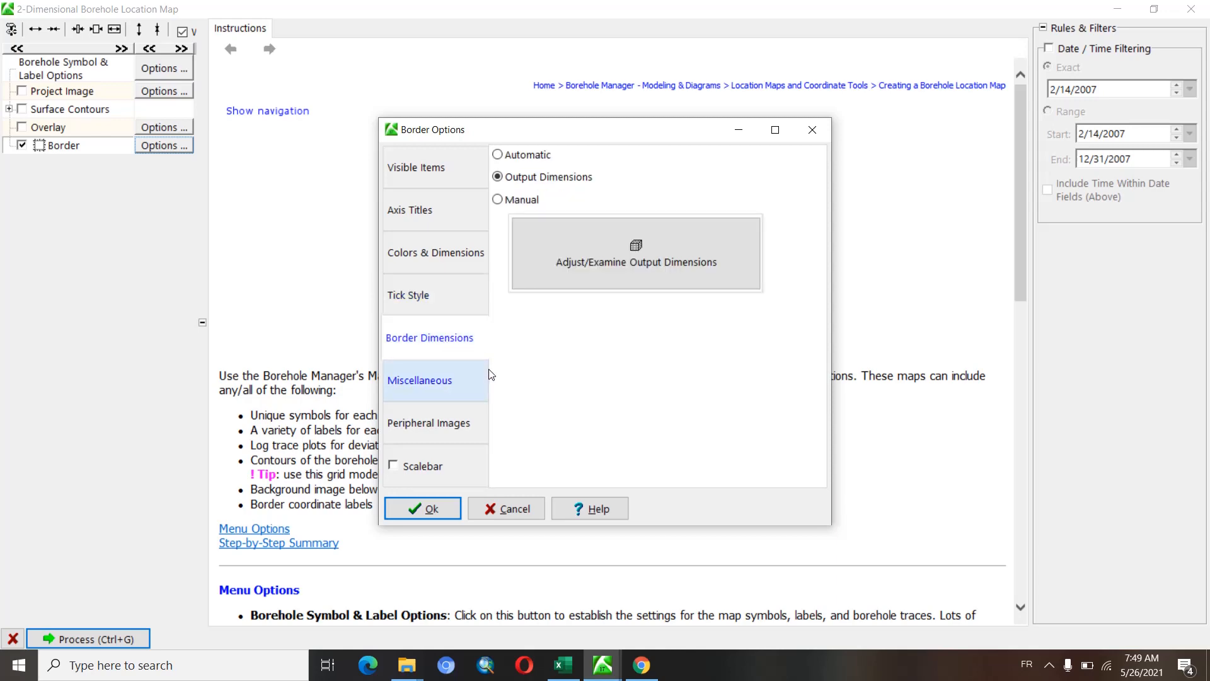
left_click(460, 393)
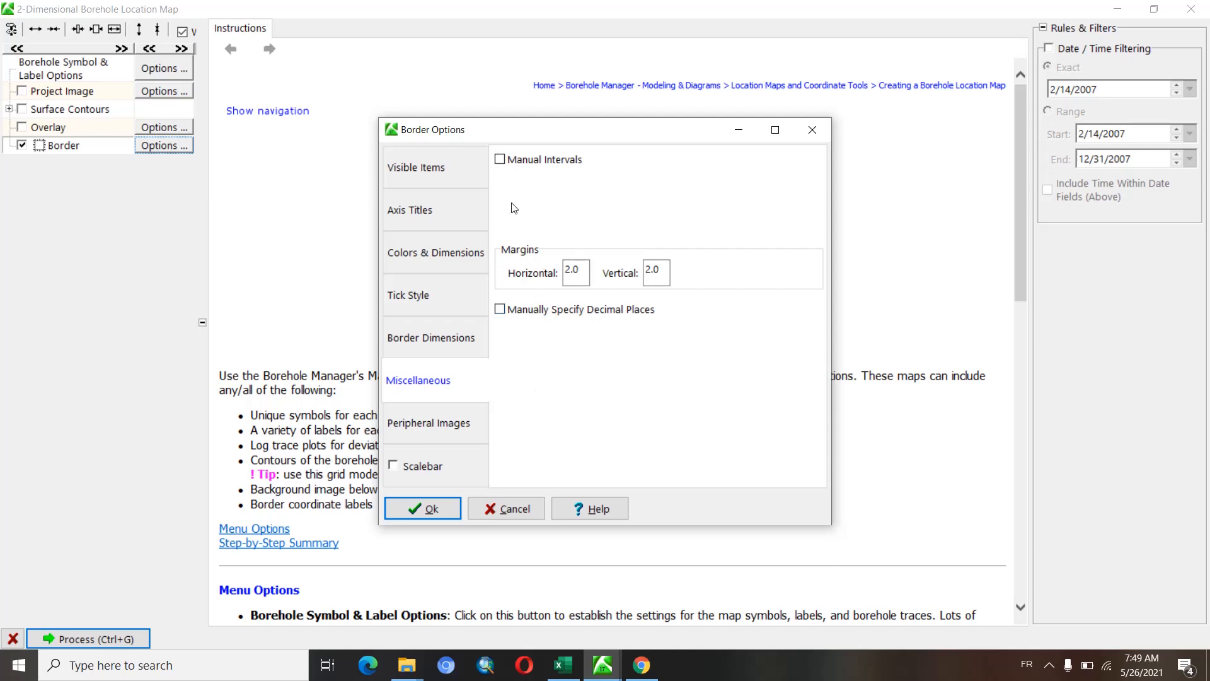
left_click(437, 425)
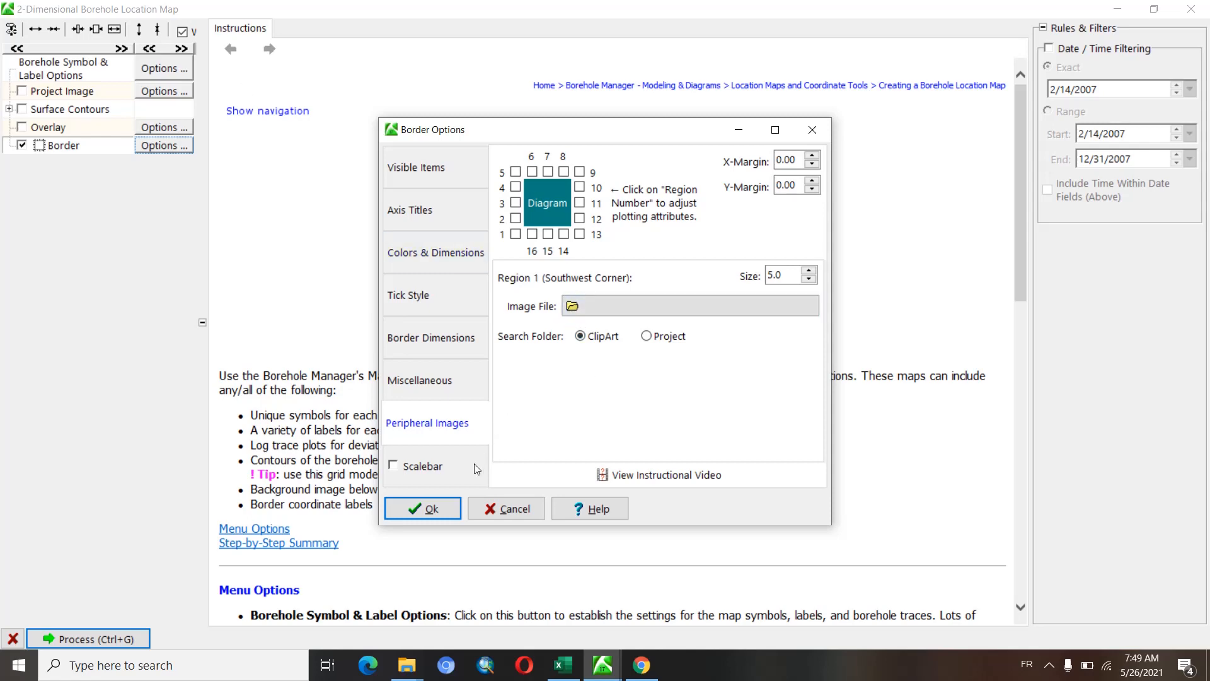
left_click(457, 464)
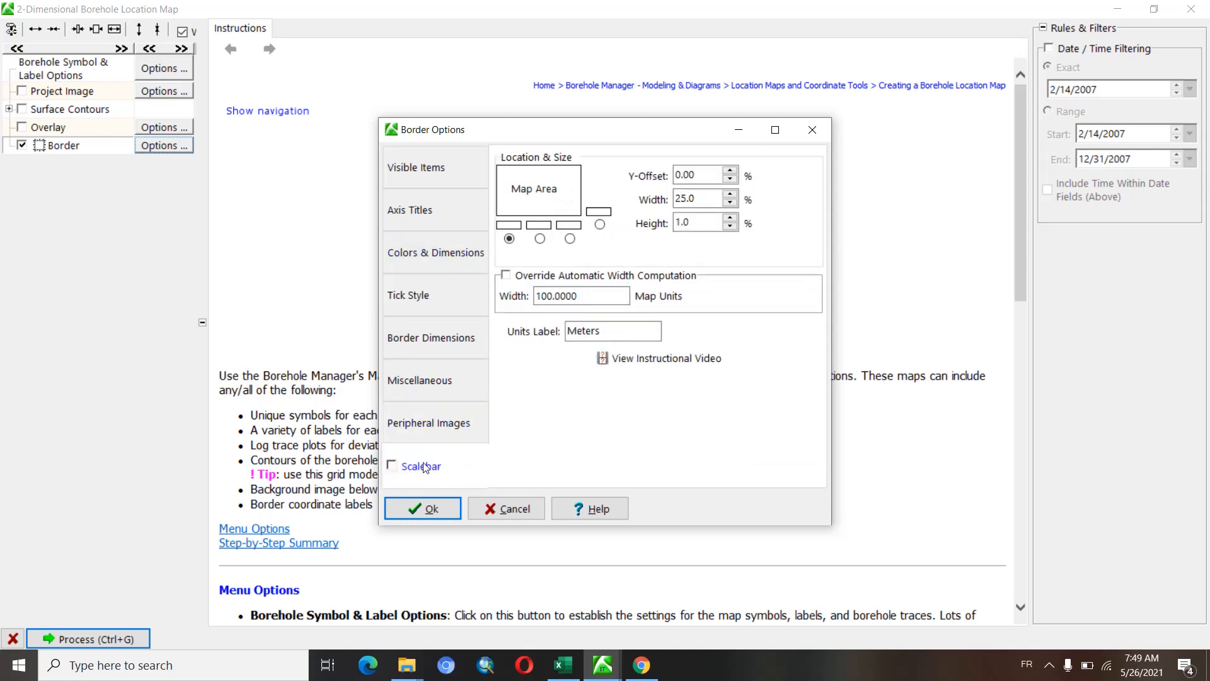
left_click(441, 509)
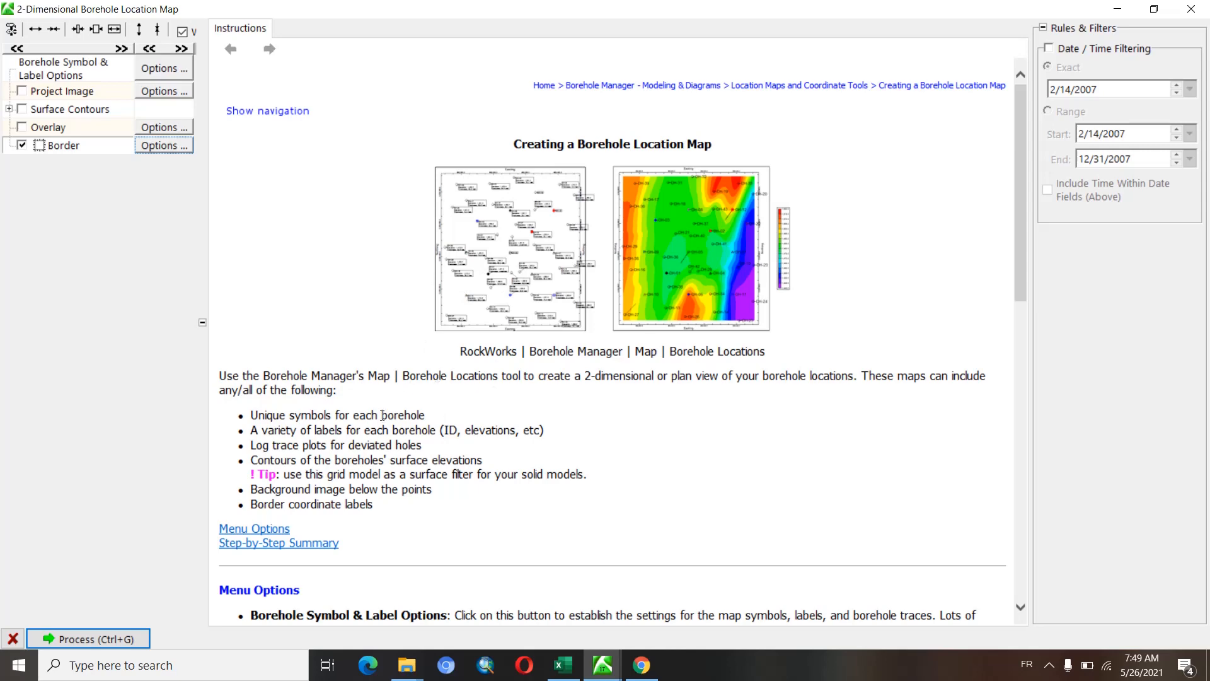
- Generate the borehole location map and collapse the Rules & Filters settings, keeping the map's layer list shown
left_click(75, 640)
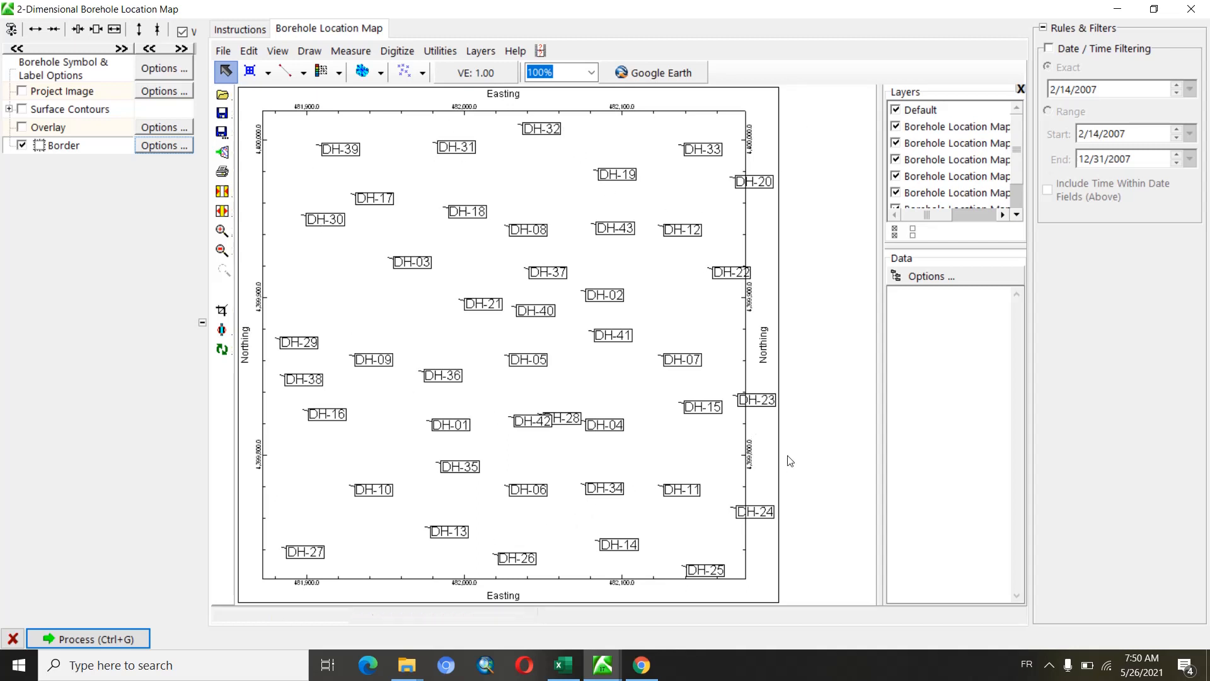
left_click(1020, 89)
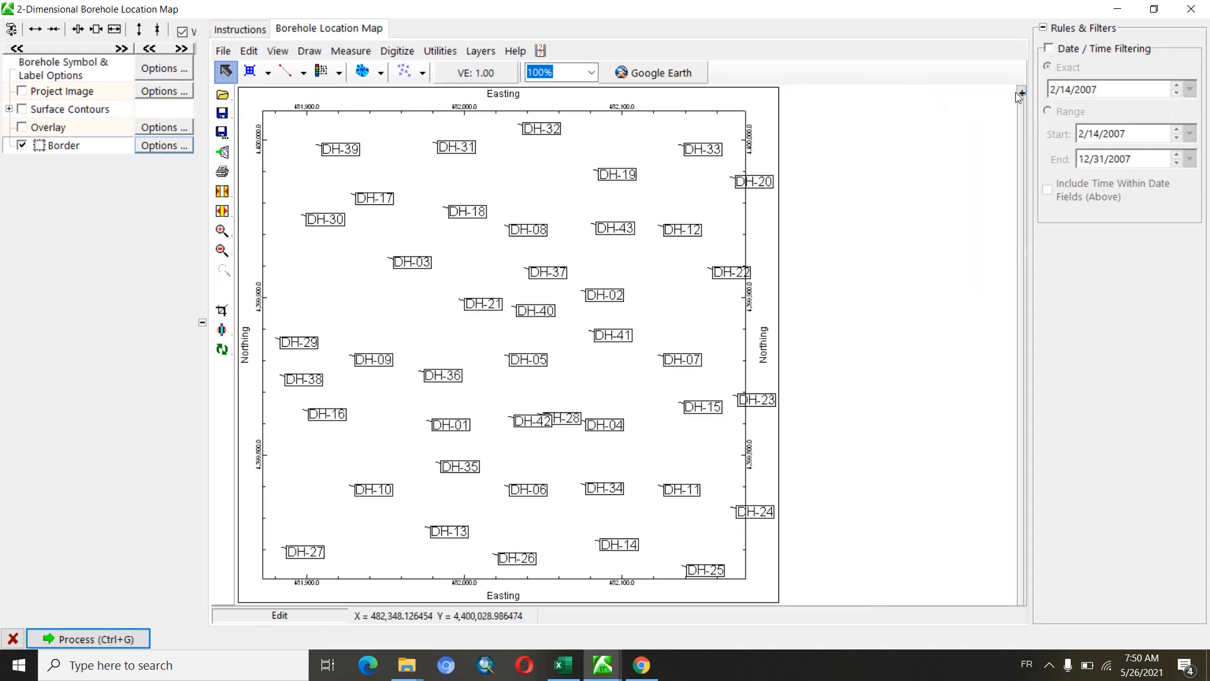
left_click(1042, 28)
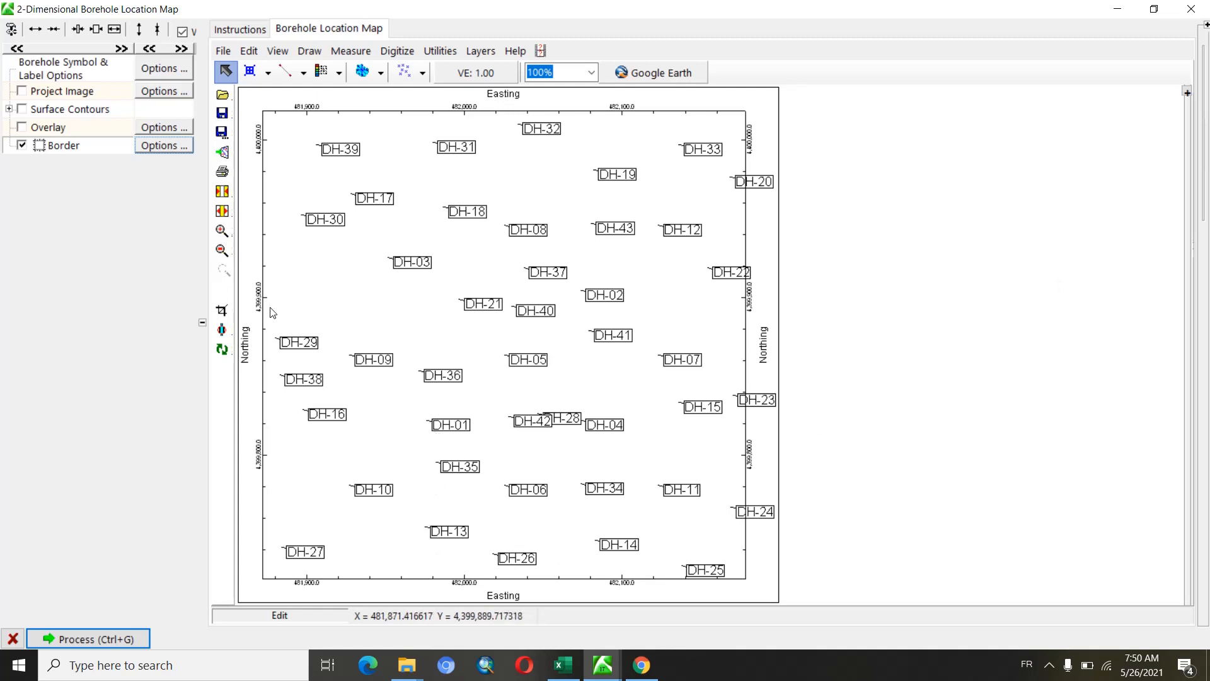
left_click(1187, 93)
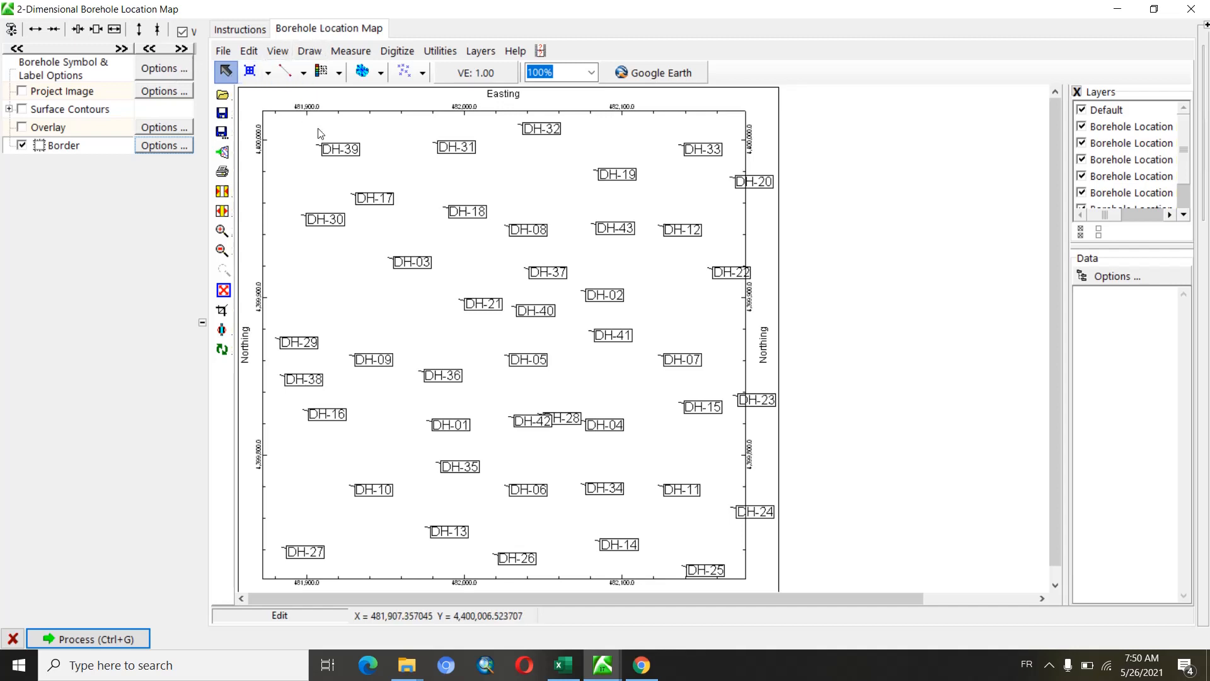
- Try moving the DH-31 label text southwest out of its frame, and put it back in its original place
left_click(334, 152)
left_click(454, 152)
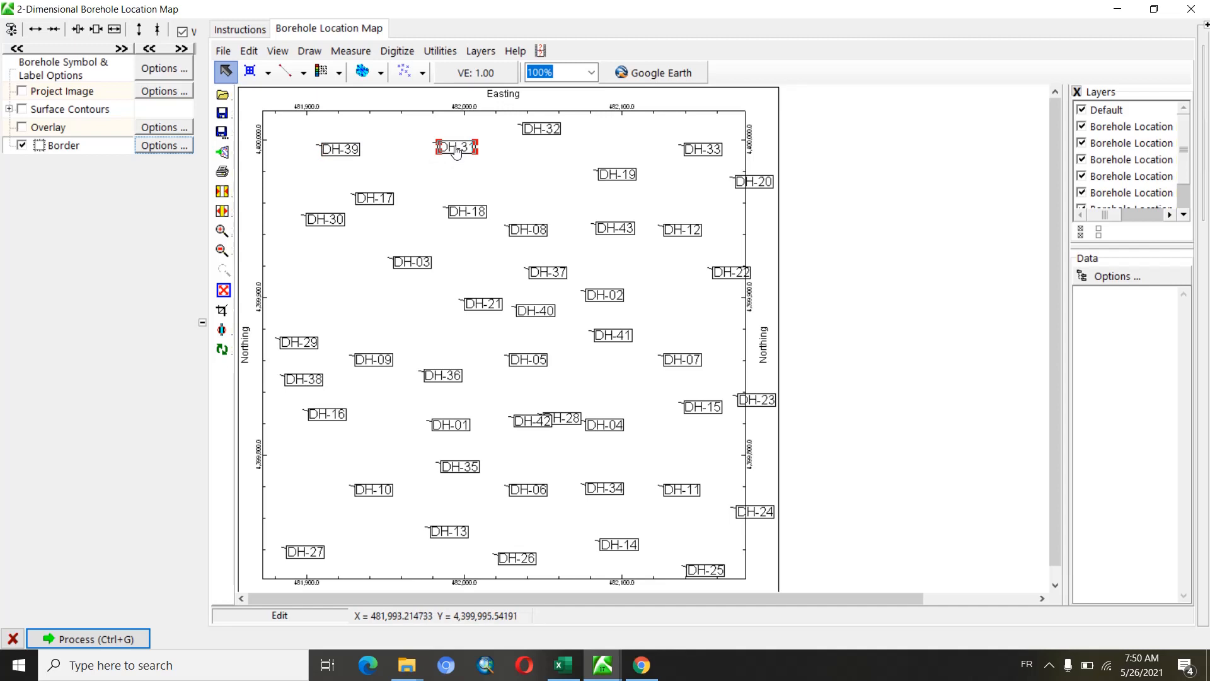
left_click_drag(456, 152, 338, 303)
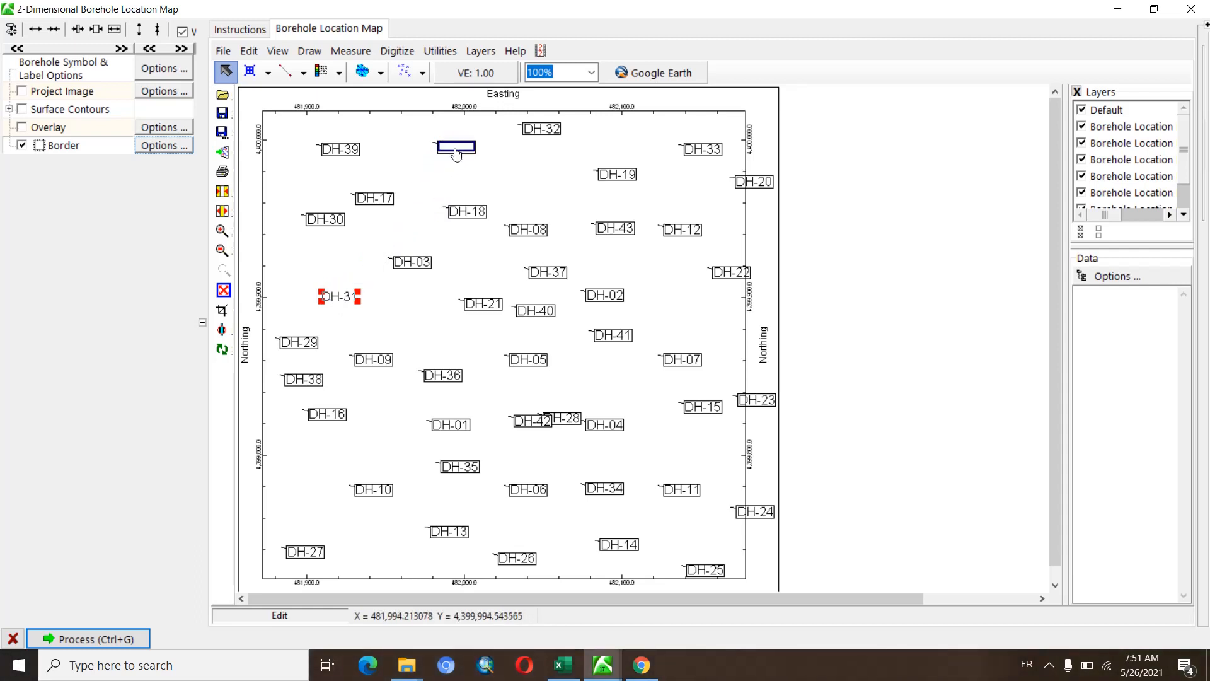
left_click_drag(455, 149, 459, 149)
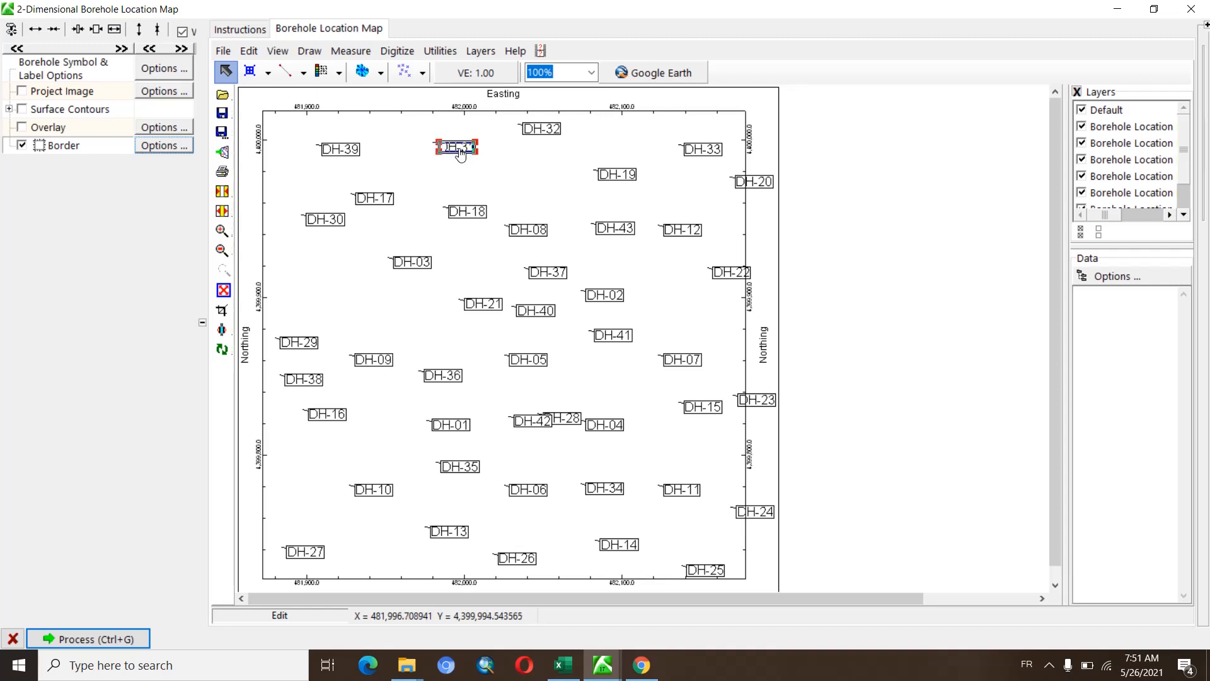
left_click(445, 179)
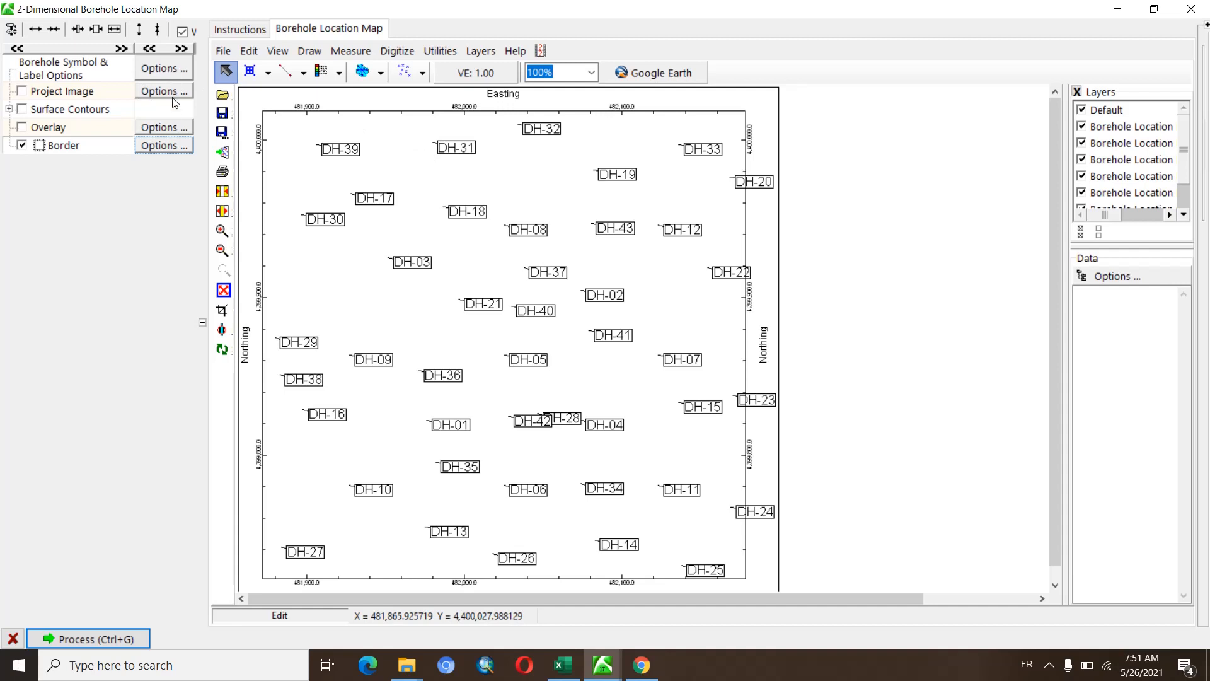
- Set the borehole symbol size to 5.00 and the thickness to 3 in the symbol and label options
left_click(176, 70)
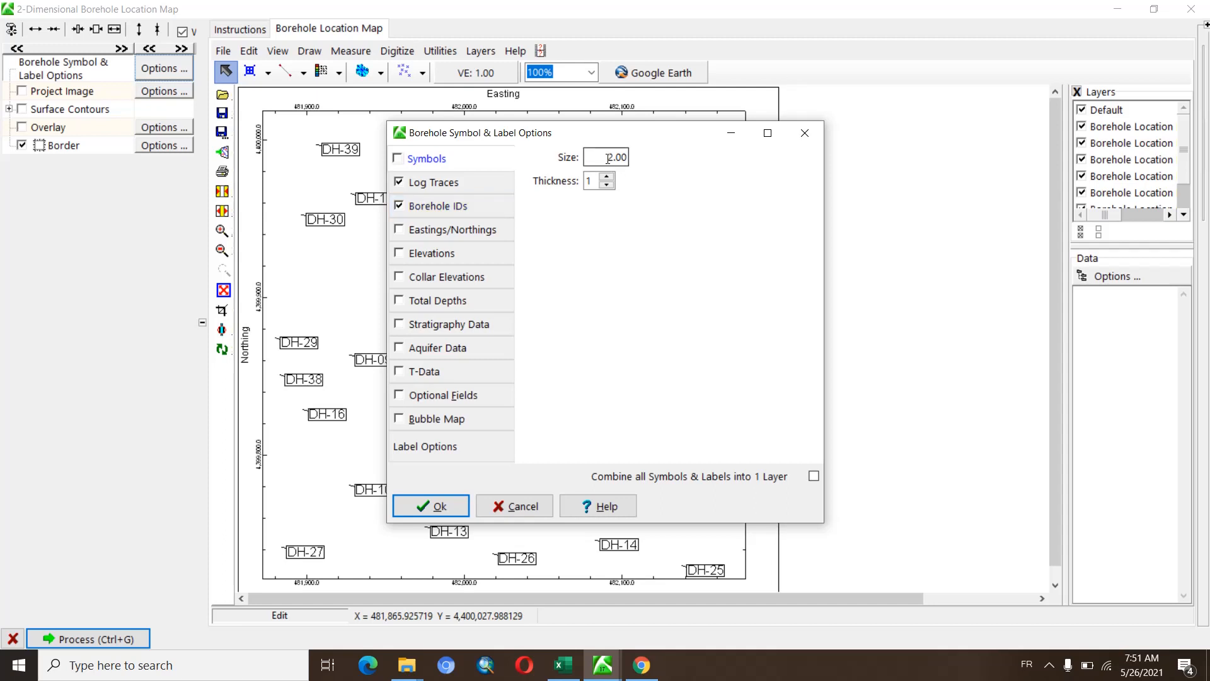
left_click_drag(607, 158, 615, 156)
double_click(598, 181)
type("3")
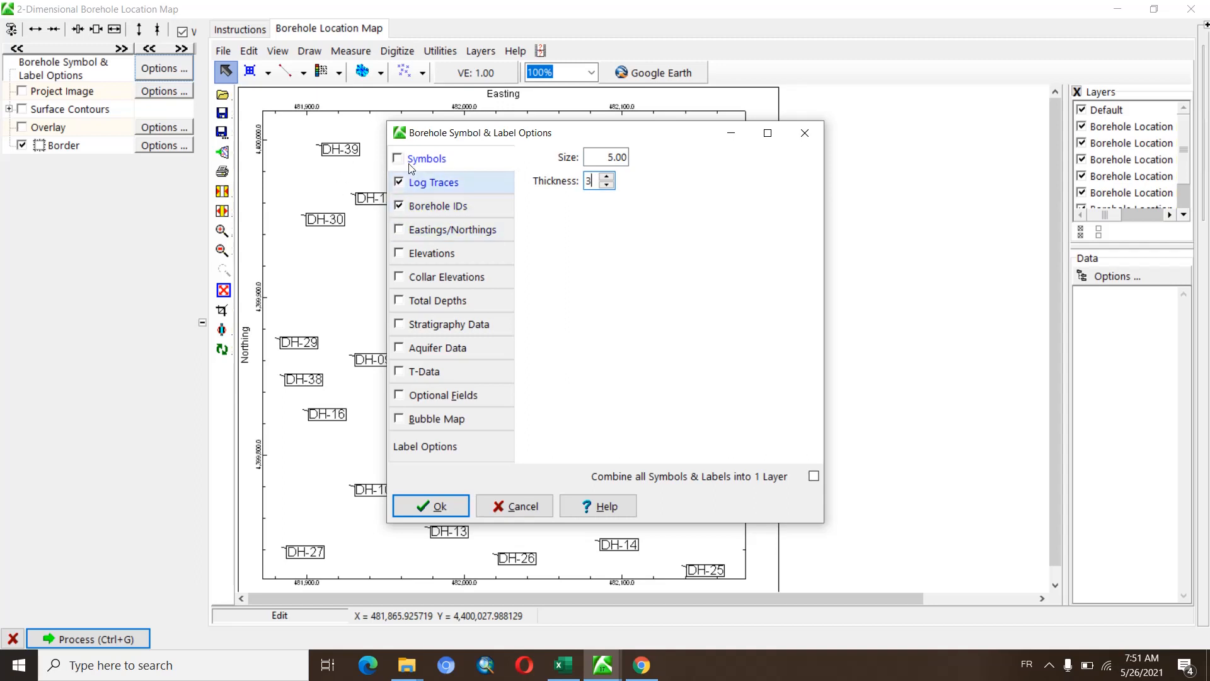
- Set the line style of the borehole log traces to the thickest solid line
left_click(459, 184)
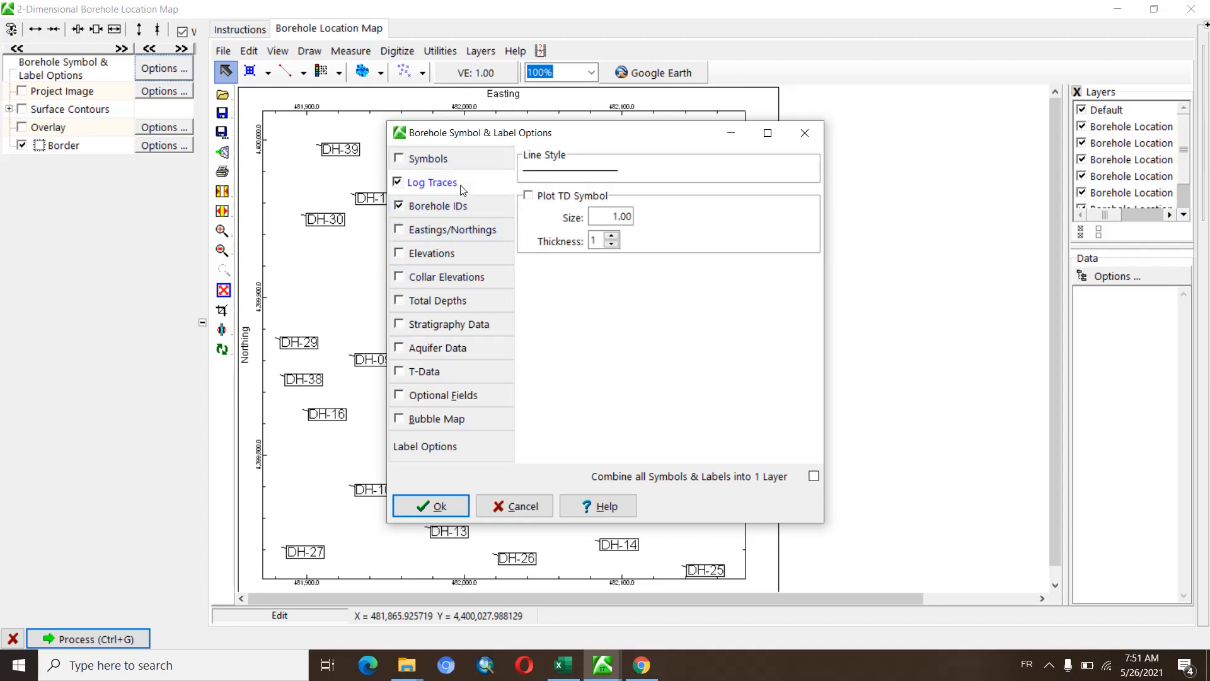
left_click(562, 172)
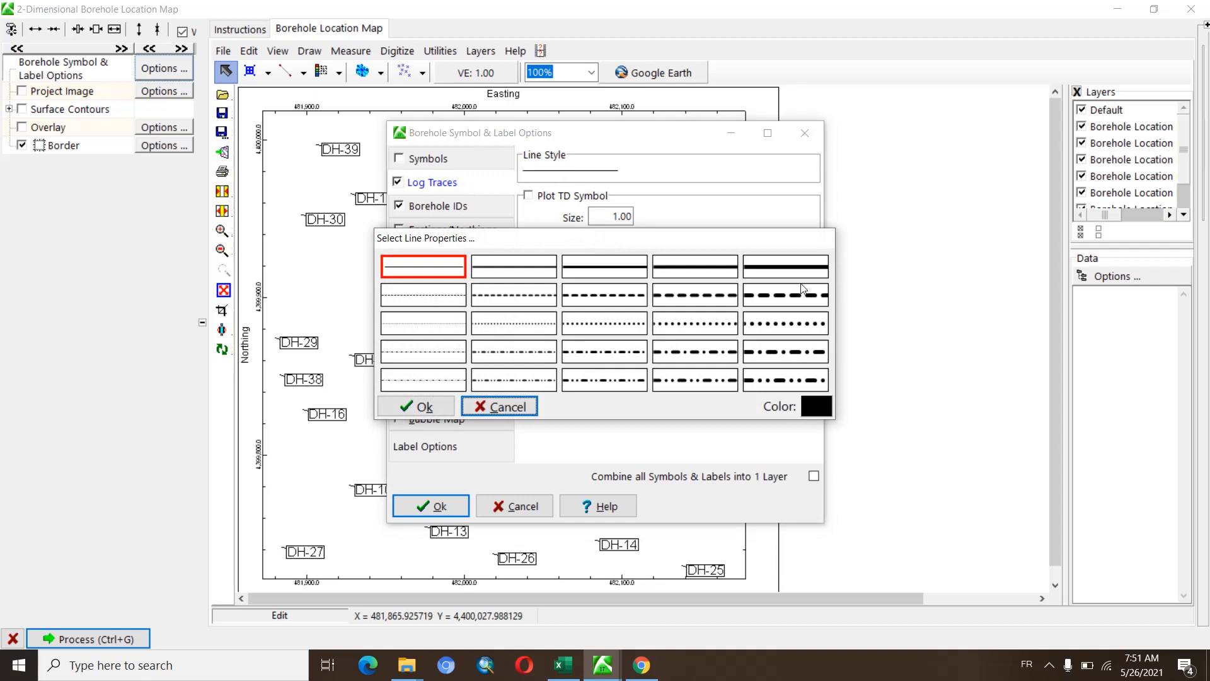
left_click(781, 267)
left_click(434, 408)
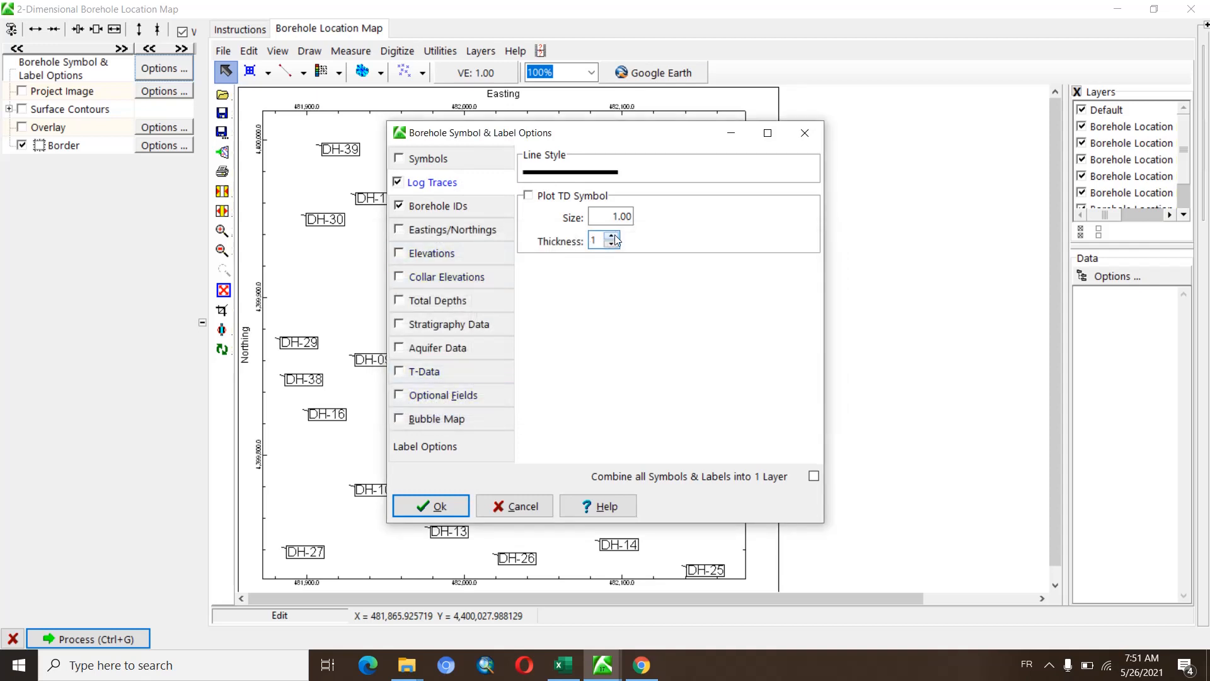
- Set the opaque background color of the borehole labels to red, accept the options and regenerate the location map
left_click(476, 208)
left_click(456, 448)
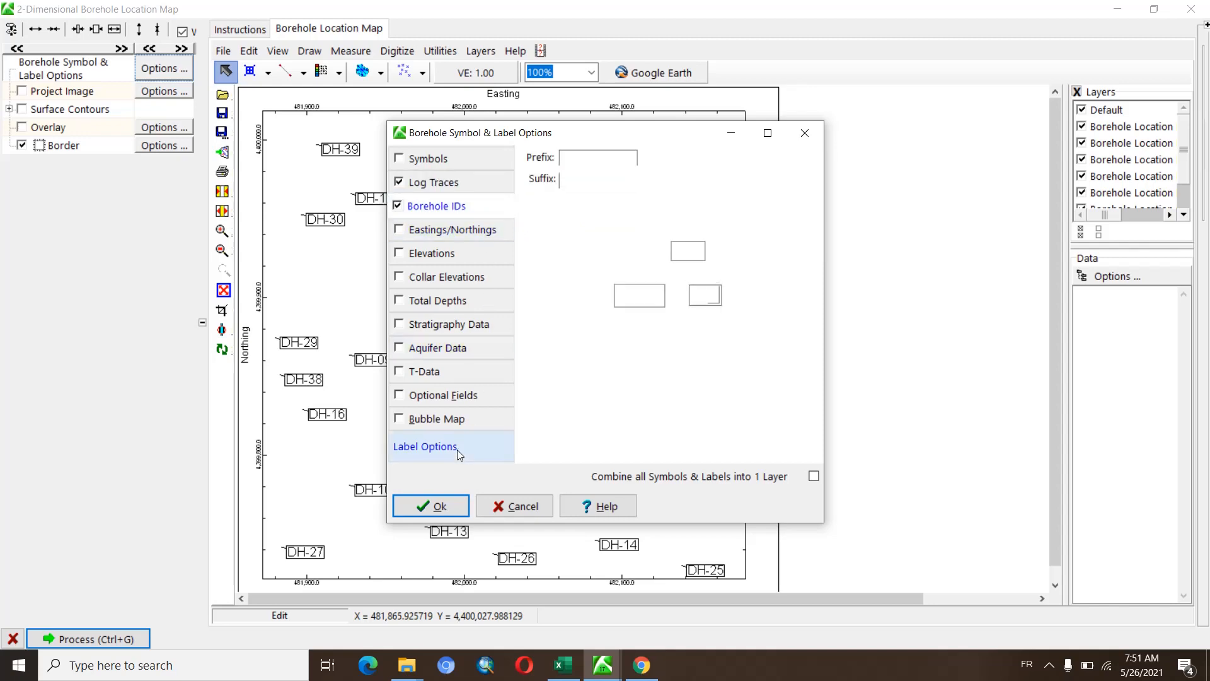
left_click(673, 158)
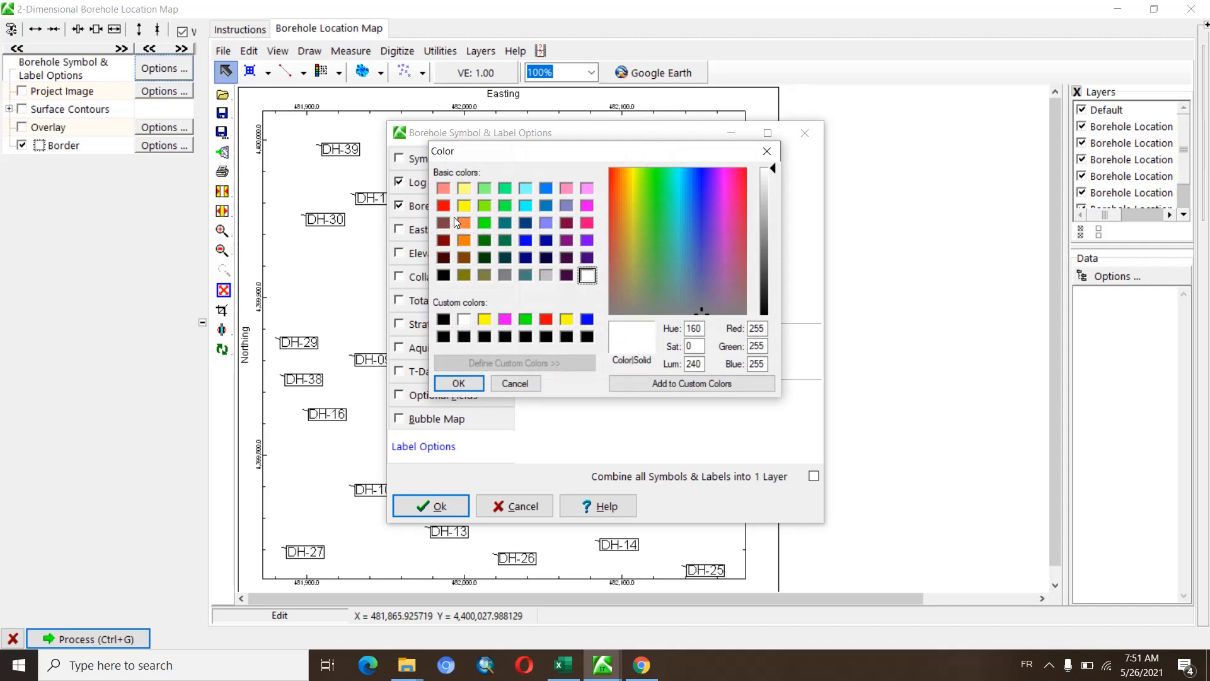
left_click(442, 206)
left_click(471, 383)
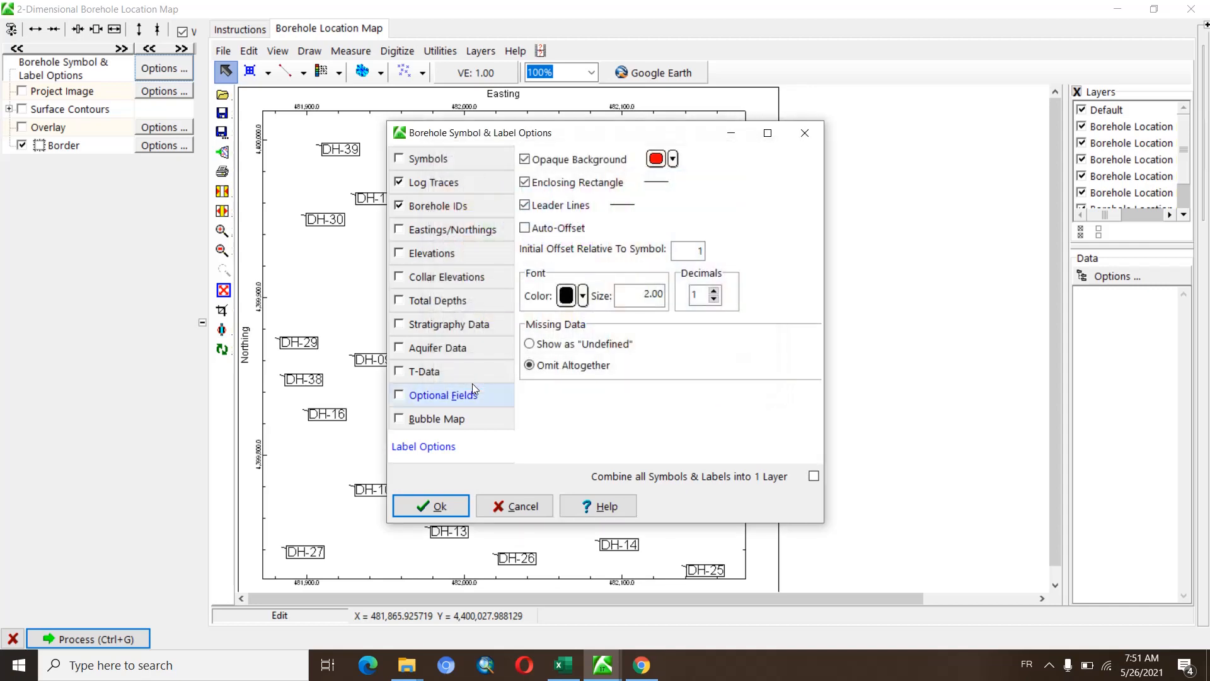
left_click(428, 505)
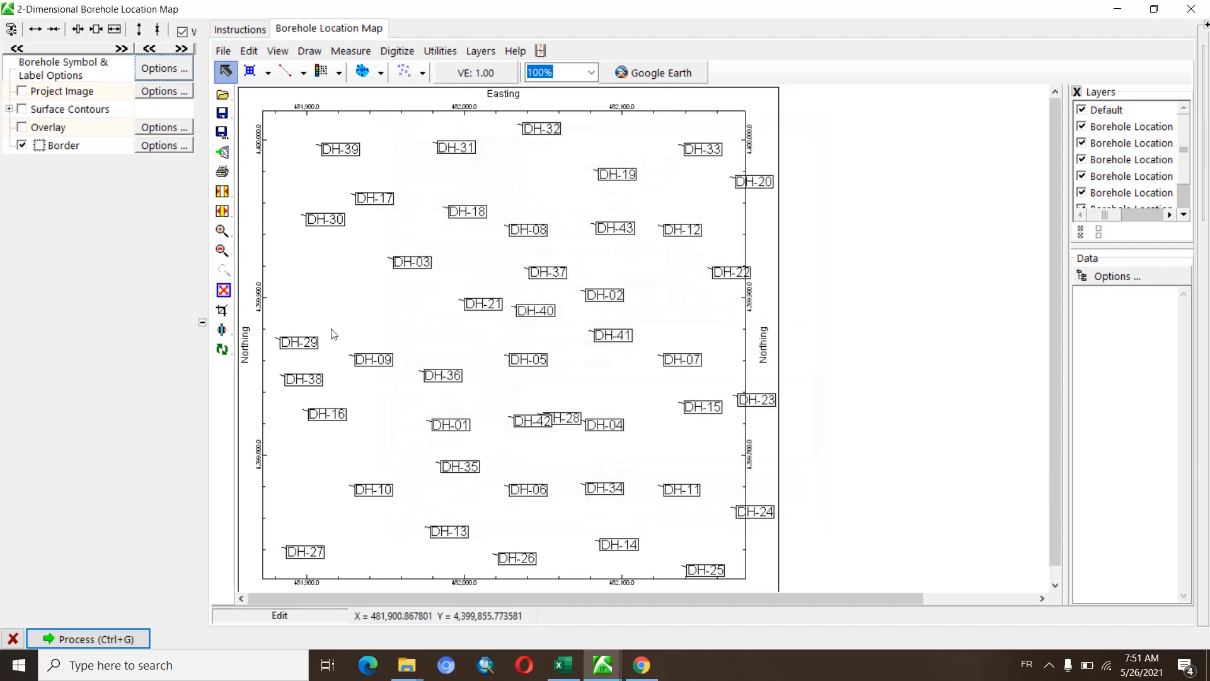
left_click(78, 639)
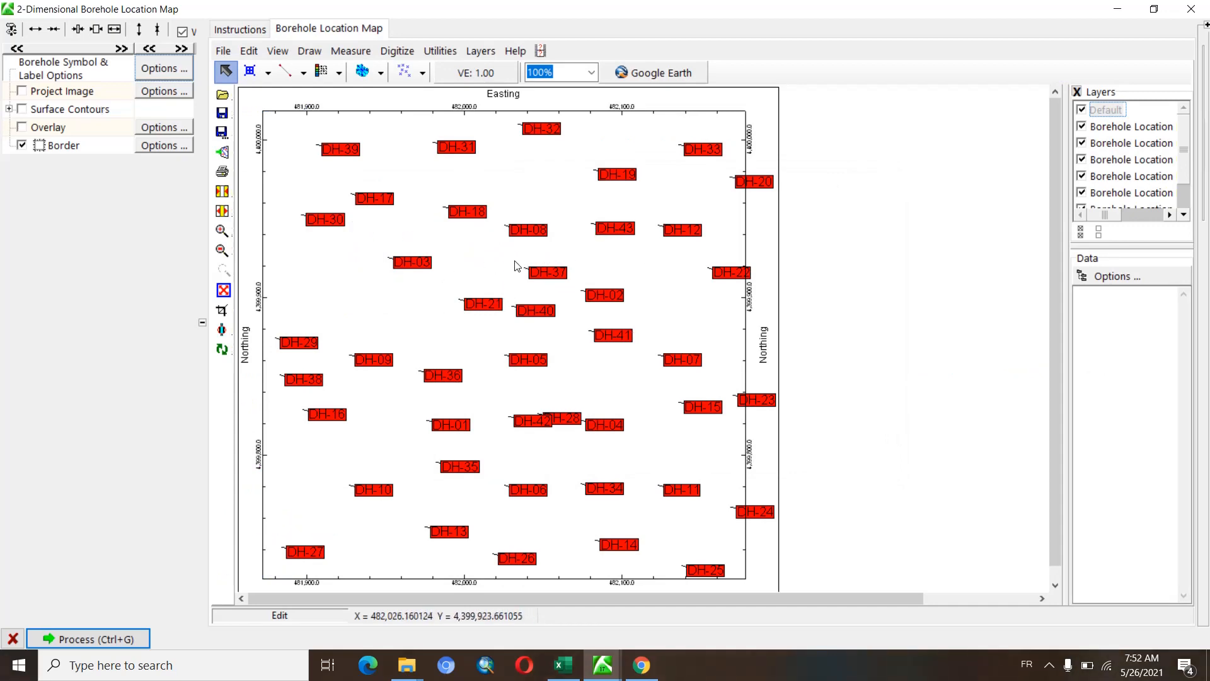
- Set the opaque background color of the borehole labels to blue, accept the options and regenerate the location map
left_click(165, 69)
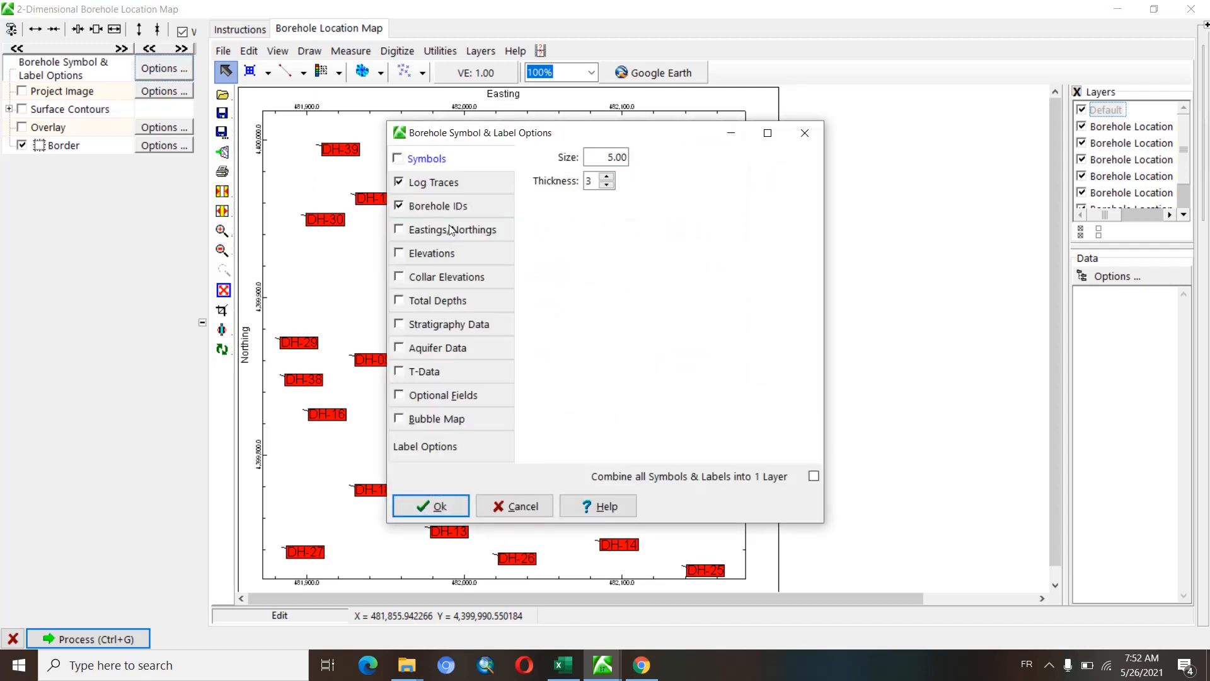
left_click(438, 206)
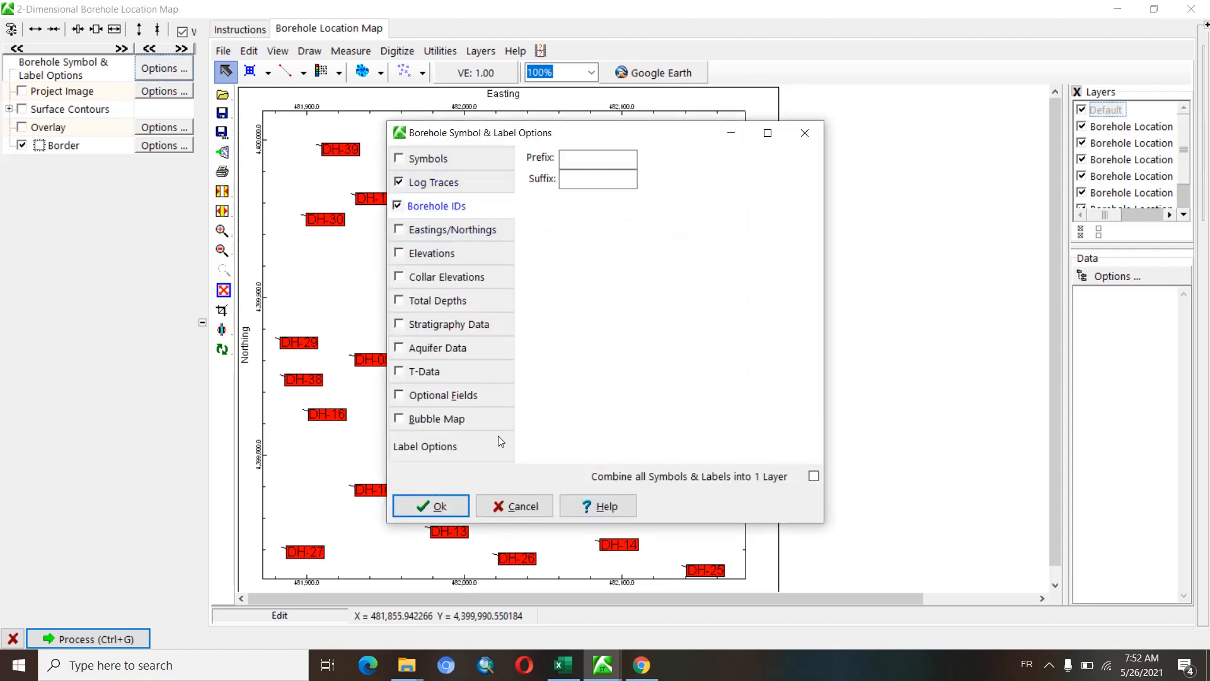
left_click(423, 446)
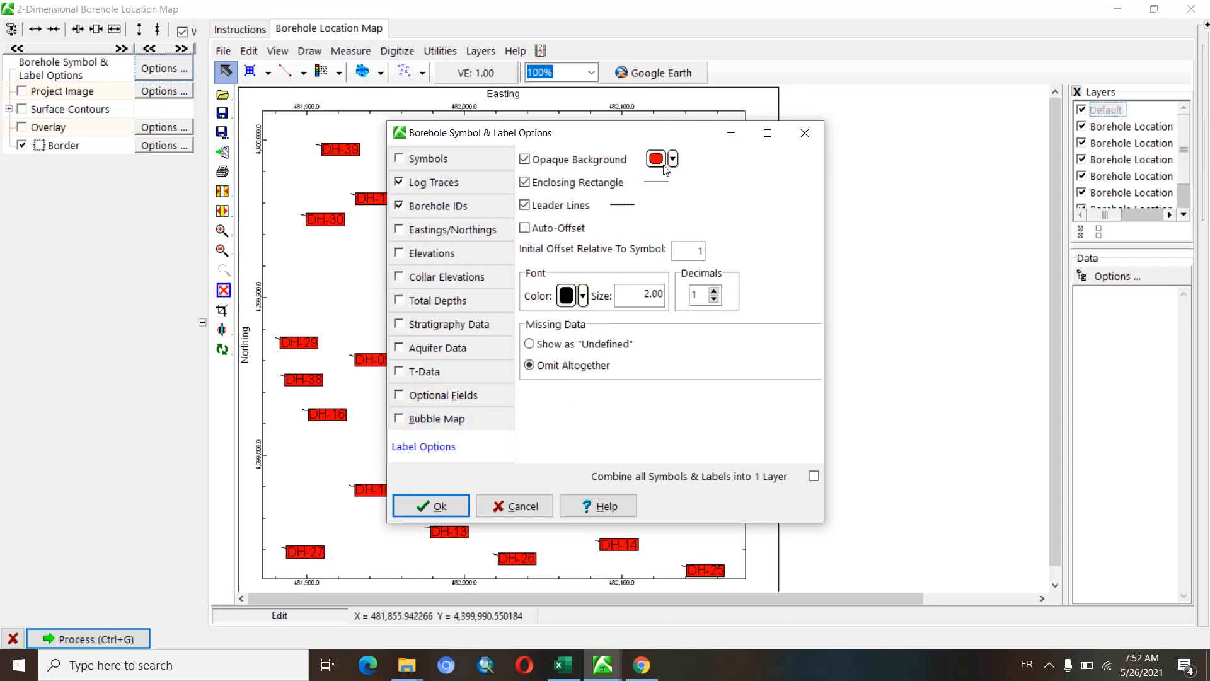
left_click(673, 159)
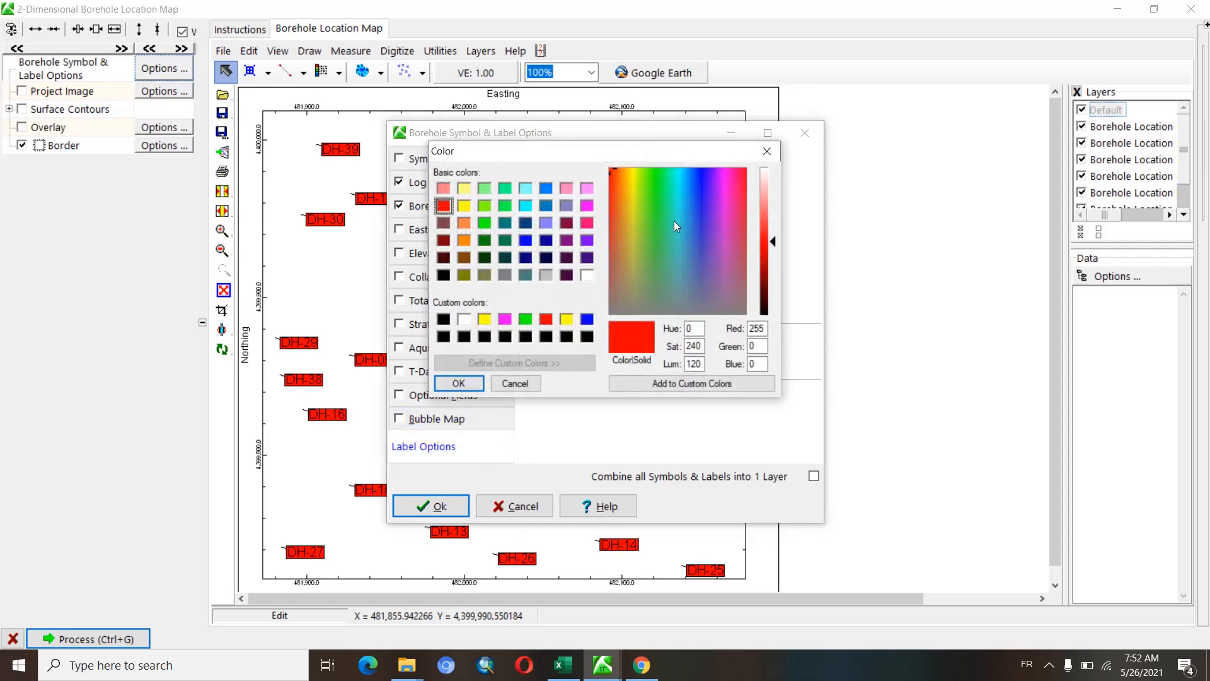
left_click(525, 242)
left_click(472, 388)
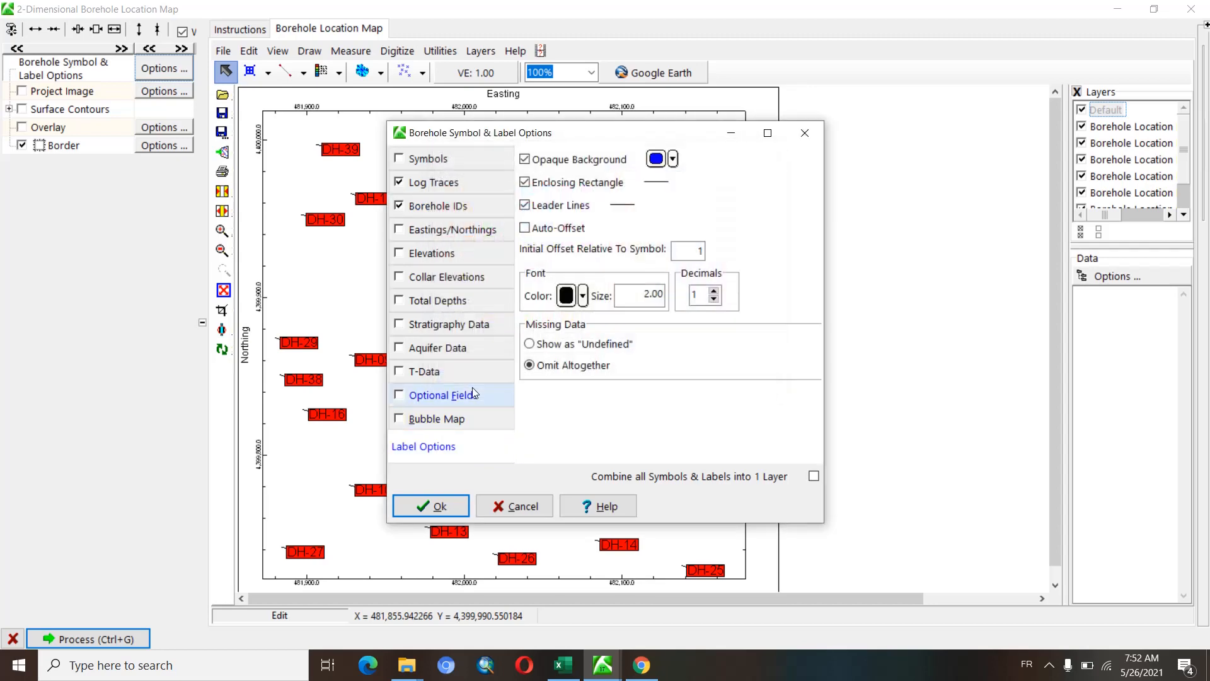
left_click(429, 514)
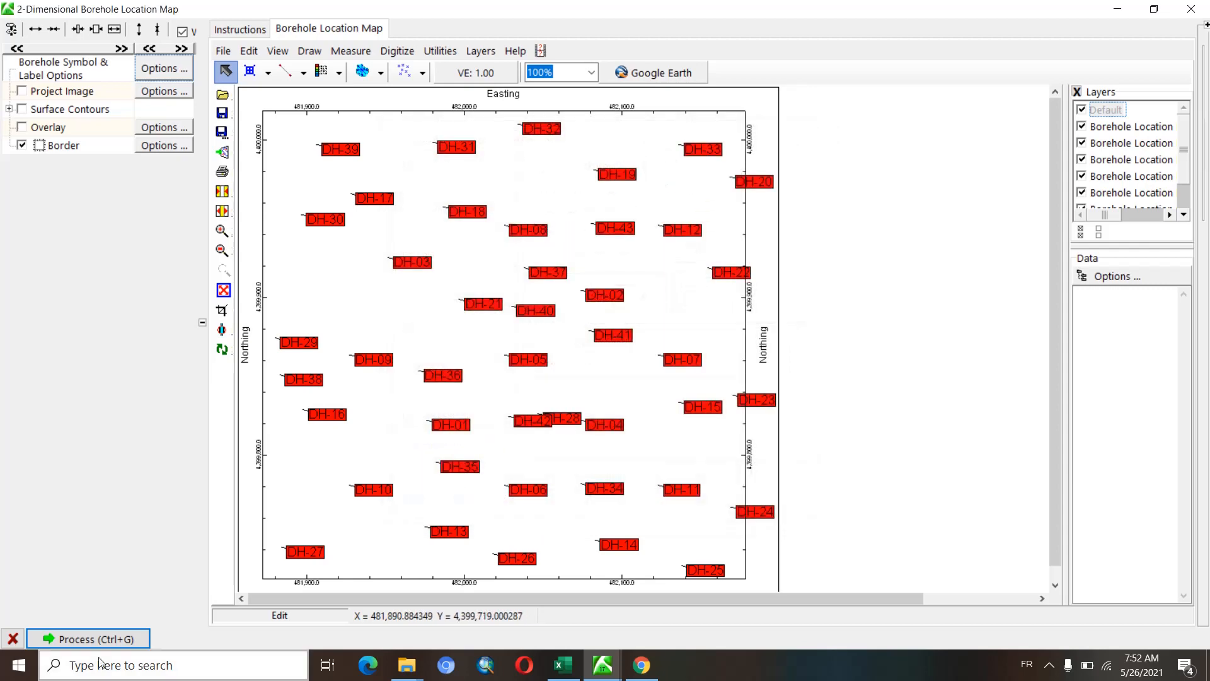
left_click(129, 639)
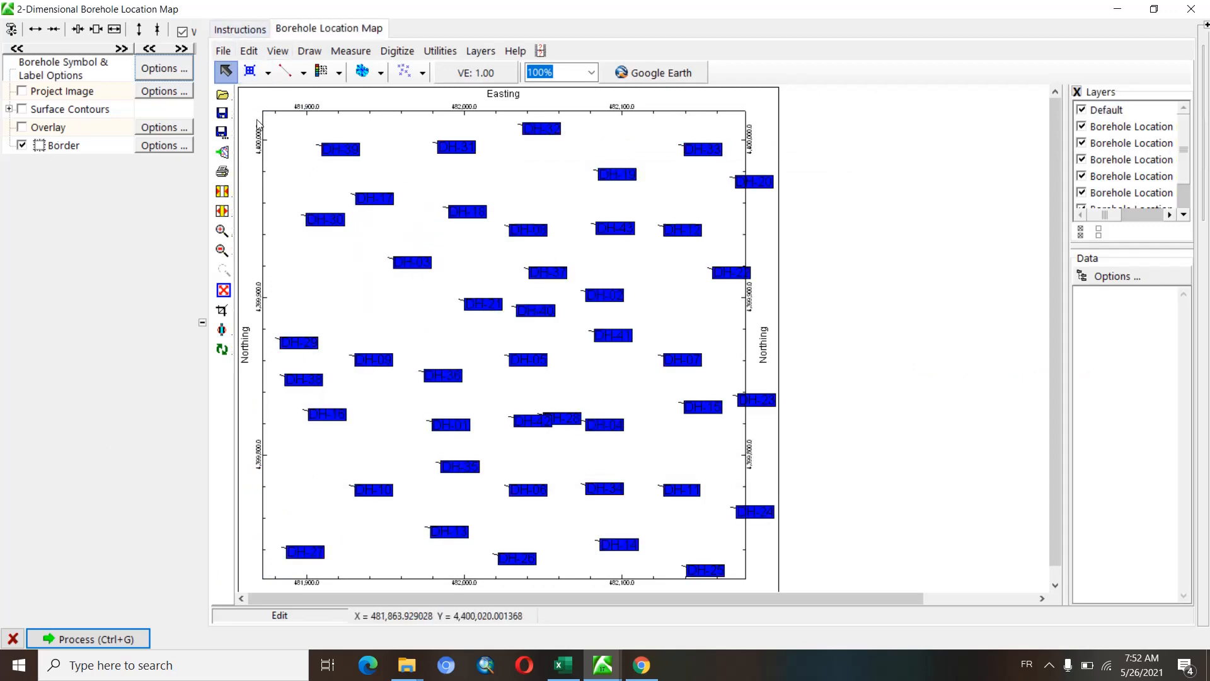
- Save the map as a RockPlot2D file named Site_Map in the Rockwork folder and glance at the tool's instructions
left_click(223, 52)
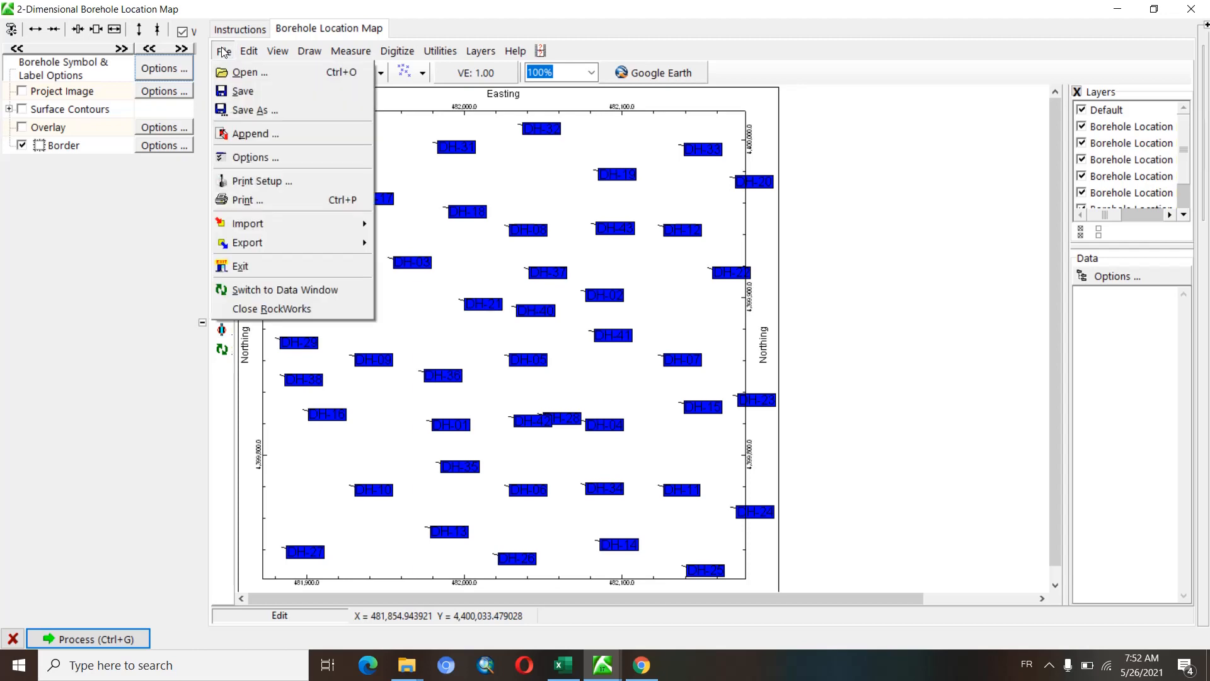
left_click(251, 114)
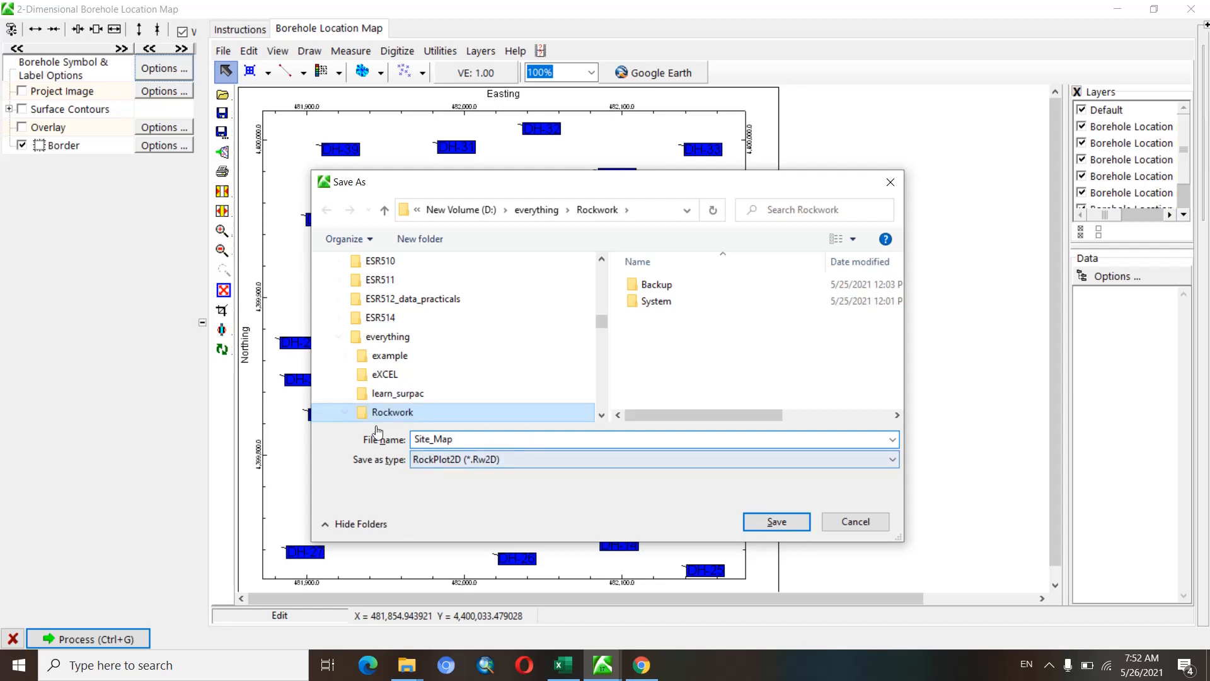
left_click(777, 522)
left_click(248, 34)
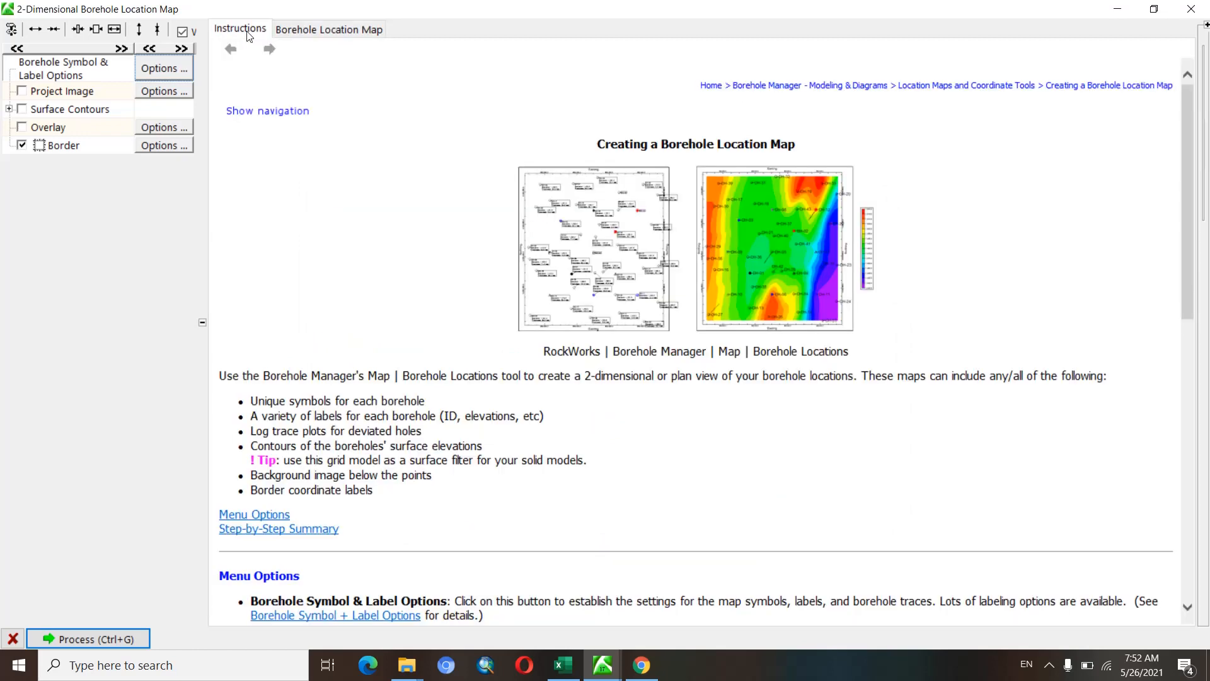
left_click(307, 31)
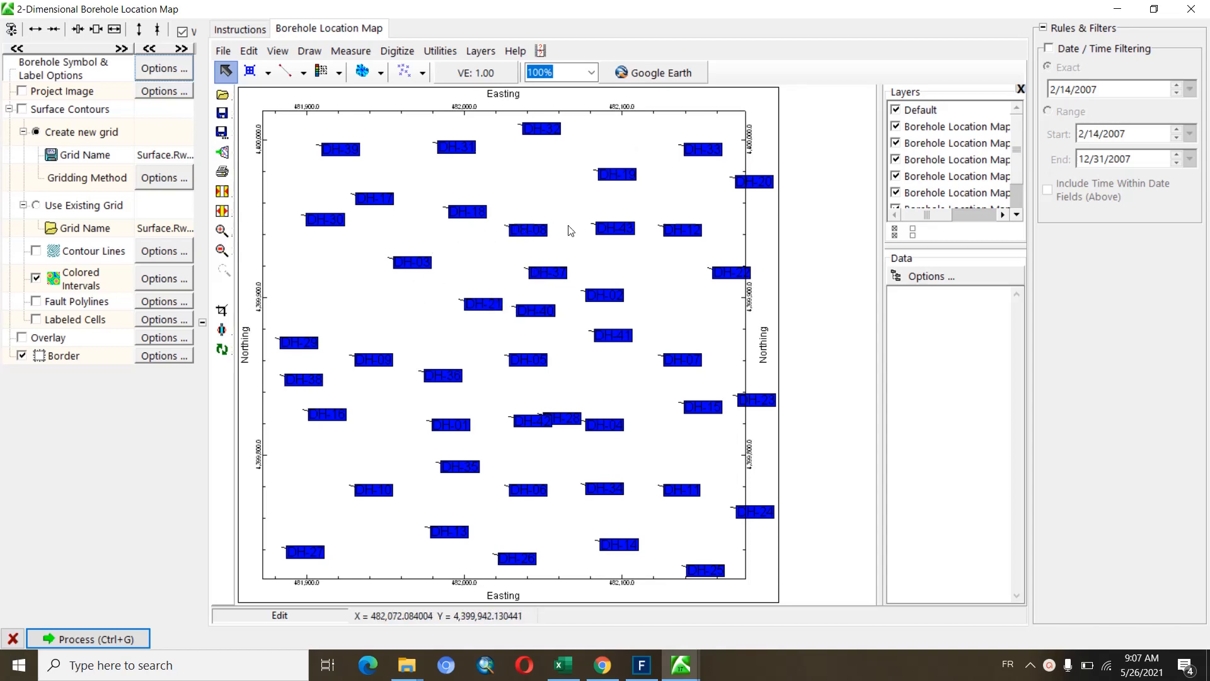
- Close the location map window and open the designer of the two-dimensional Single Log striplog tool
left_click(1189, 15)
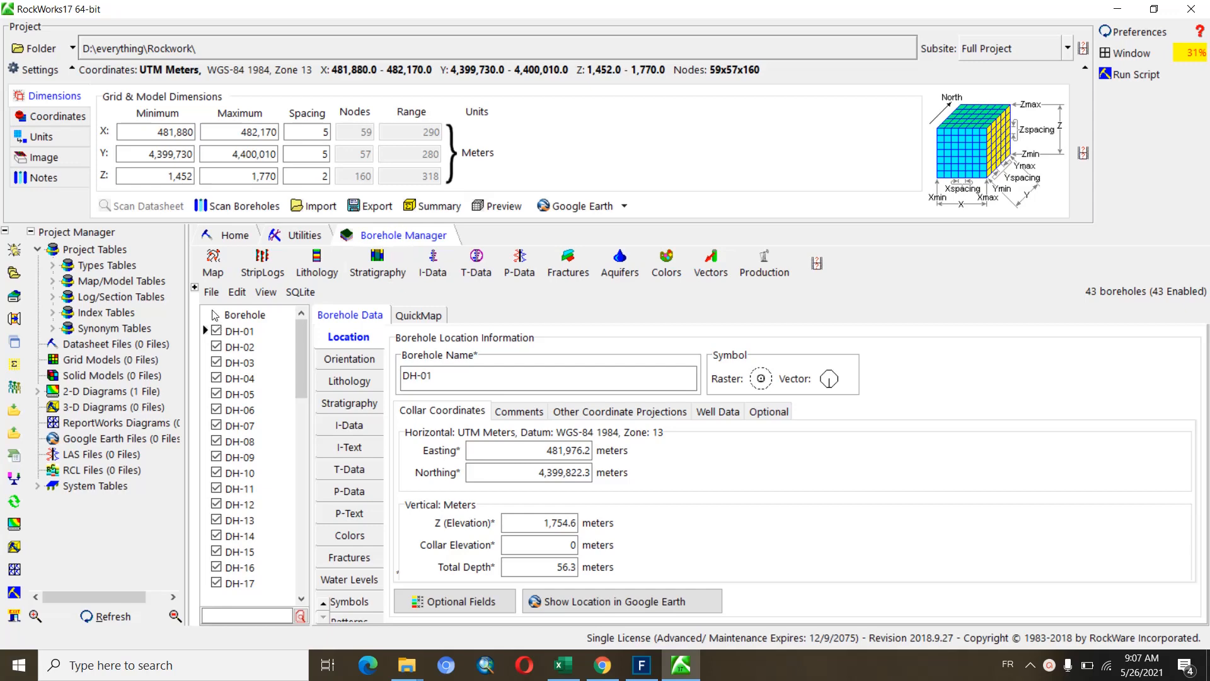
left_click(271, 271)
mouse_move(278, 295)
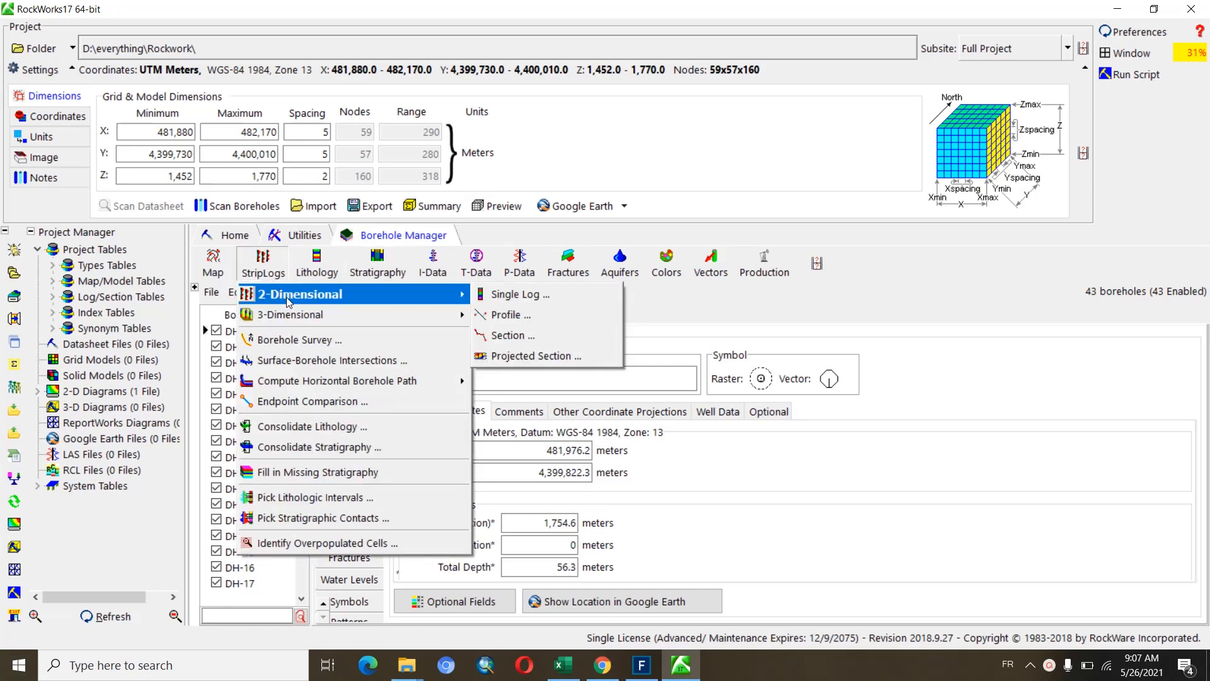
left_click(515, 297)
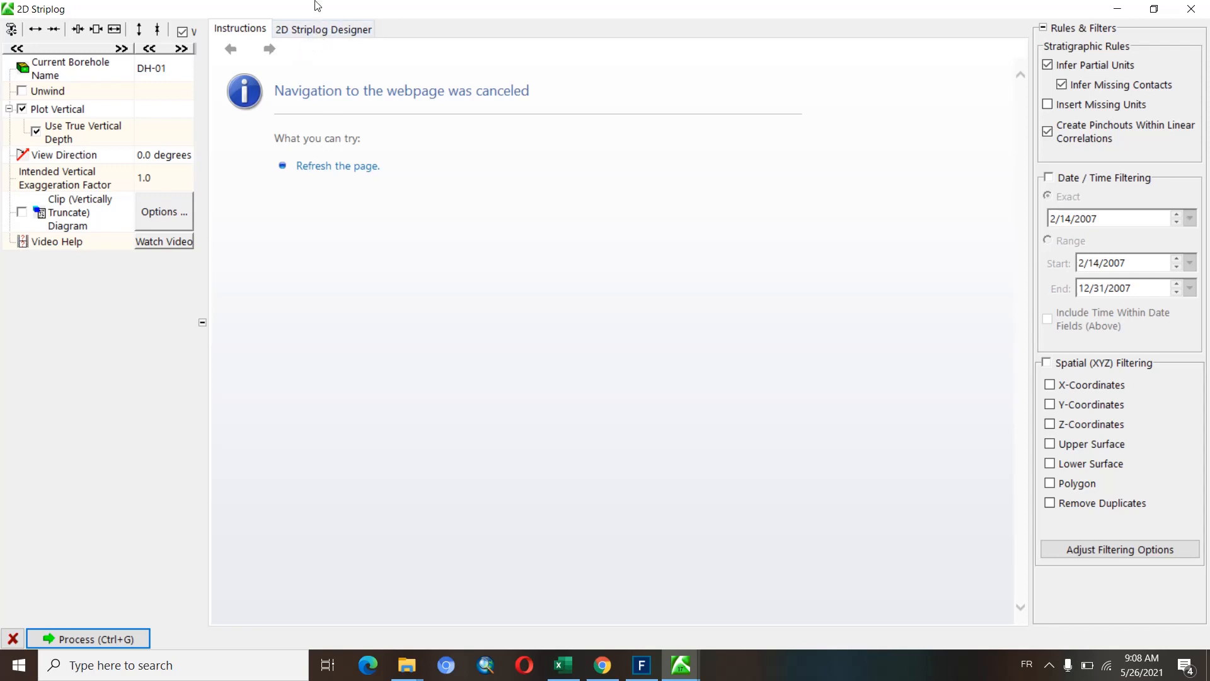
left_click(325, 31)
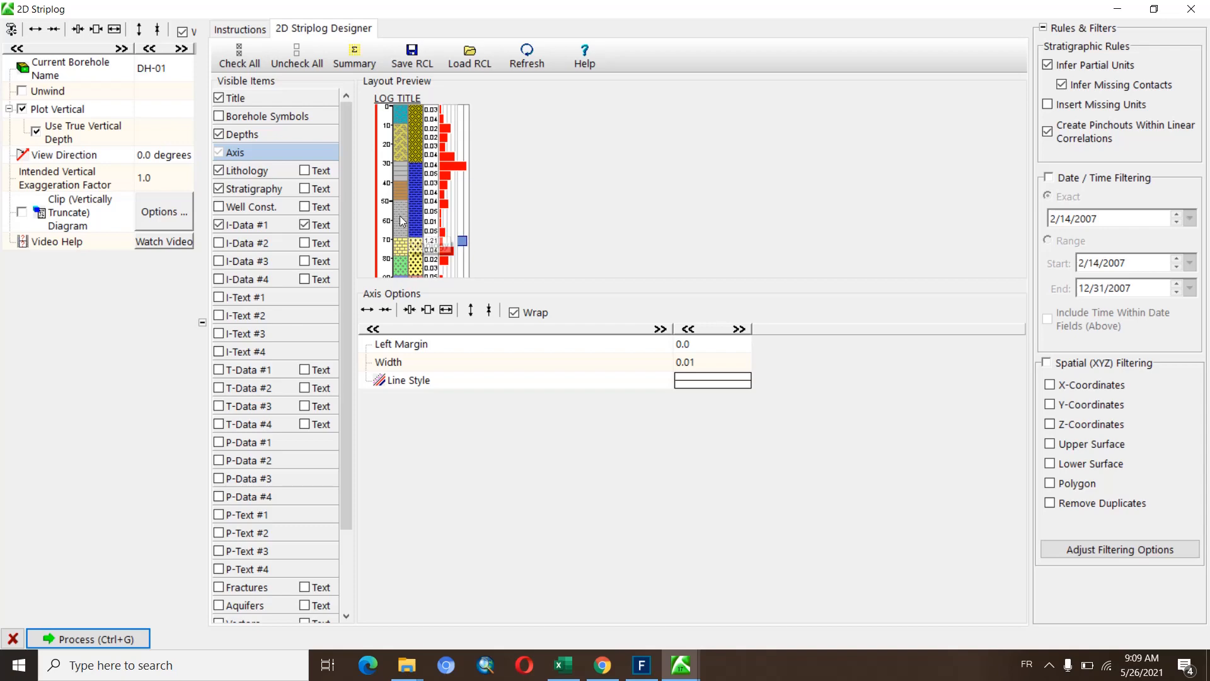
- Make the Borehole Symbols, Well Const., I-Data #2, I-Data #3 and I-Data #4 items visible in the striplog
left_click(219, 116)
left_click(219, 206)
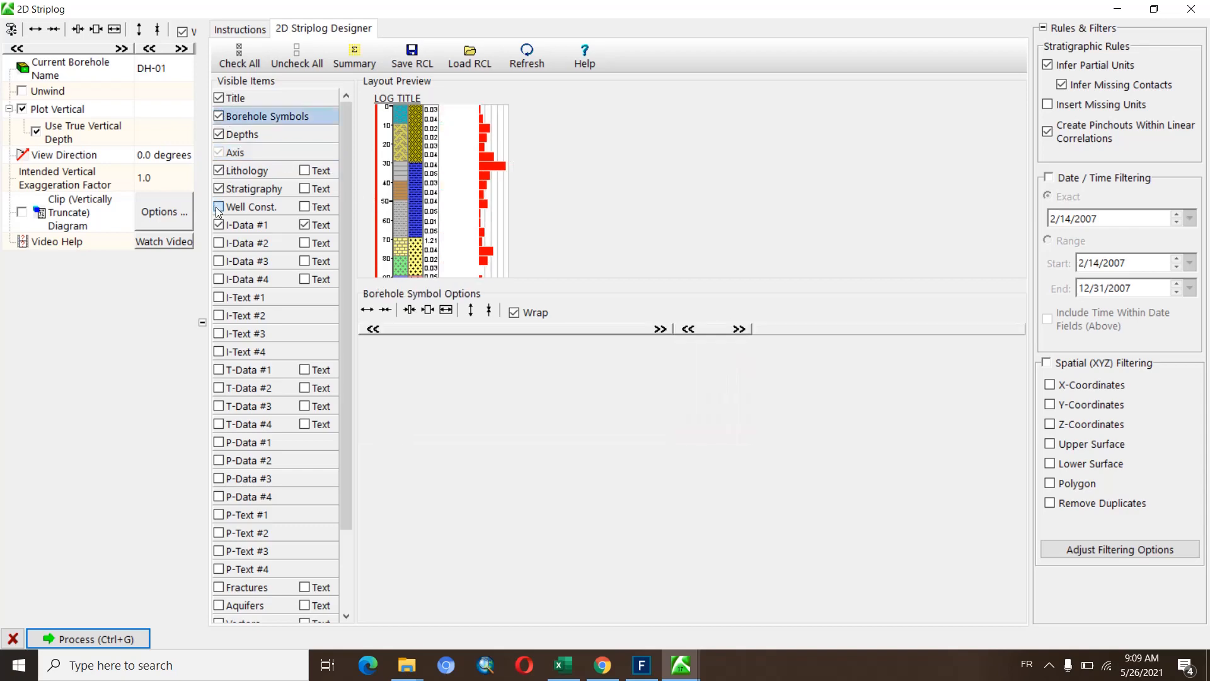
left_click(218, 242)
left_click(218, 261)
left_click(218, 279)
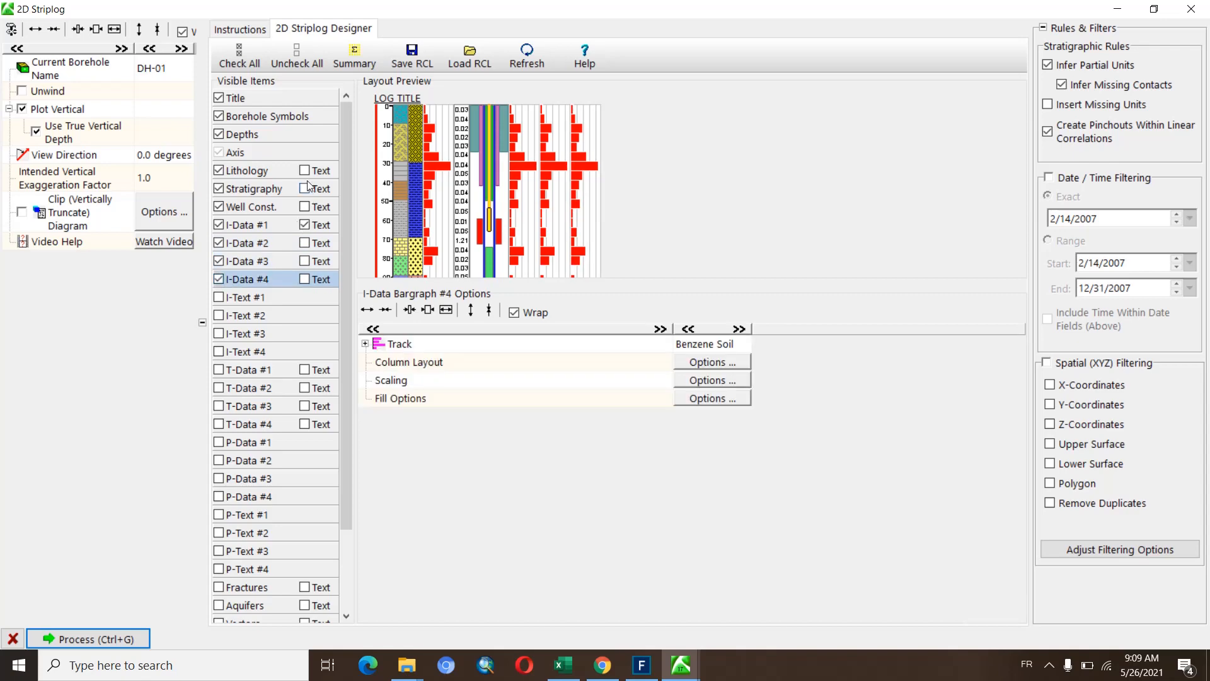
- Enable the text columns for Lithology, Stratigraphy, Well Const. and I-Data #2, #3 and #4 in the striplog
left_click(304, 170)
left_click(305, 188)
left_click(304, 207)
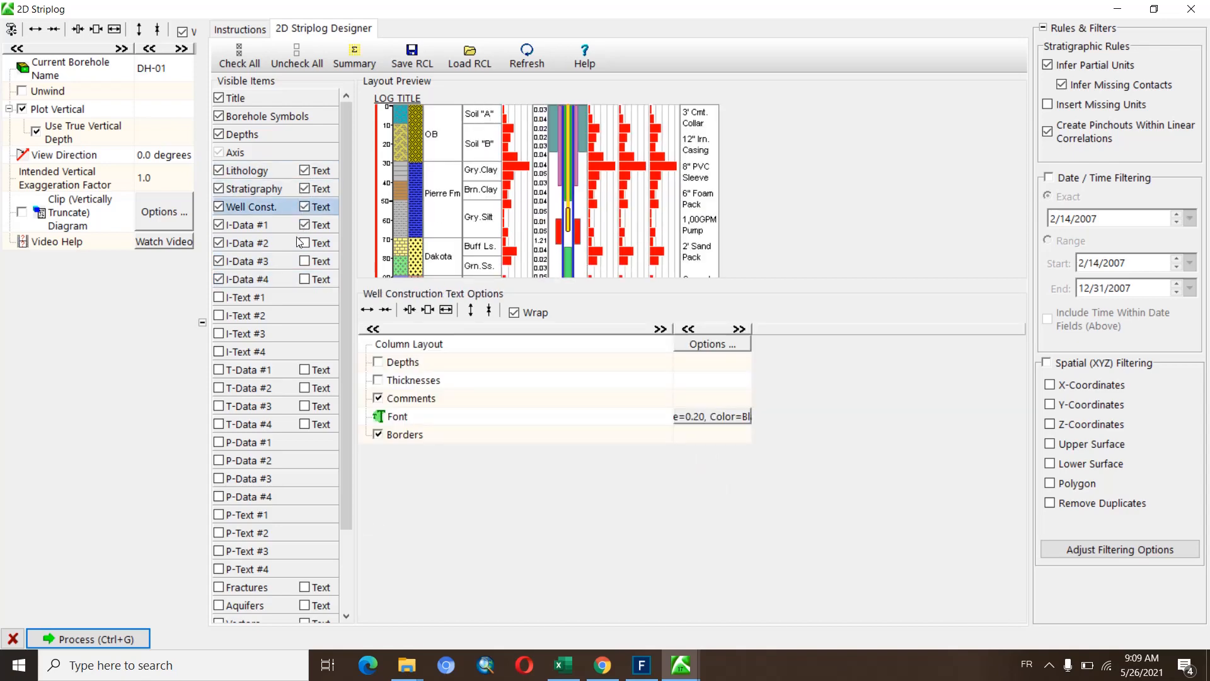
left_click(304, 242)
left_click(304, 261)
left_click(304, 279)
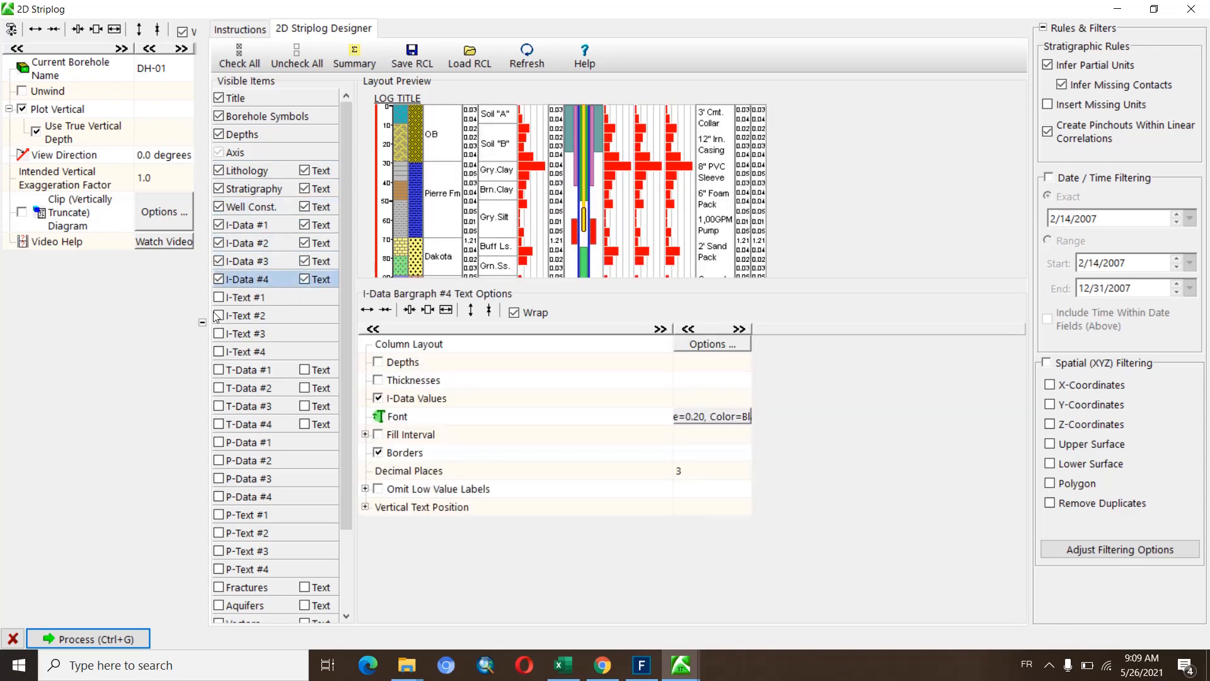
- Add the I-Text #1 to #4 columns and the T-Data #1 to #4 bargraphs to the striplog
left_click(218, 315)
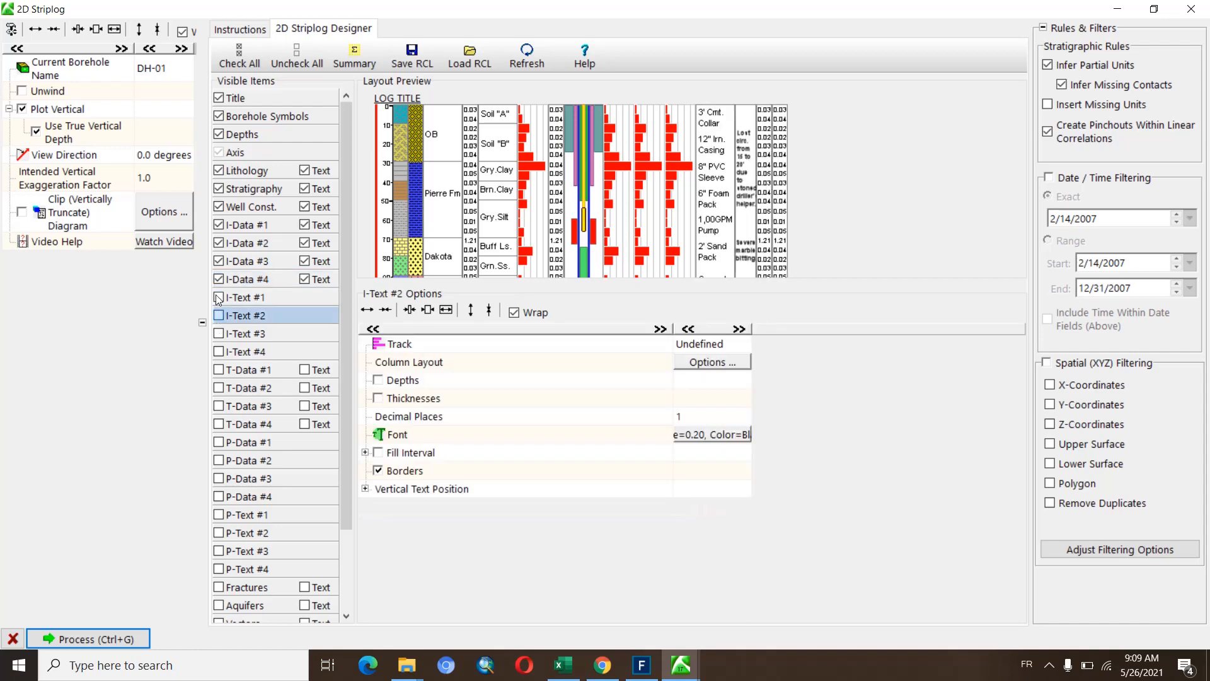
left_click(218, 296)
left_click(218, 333)
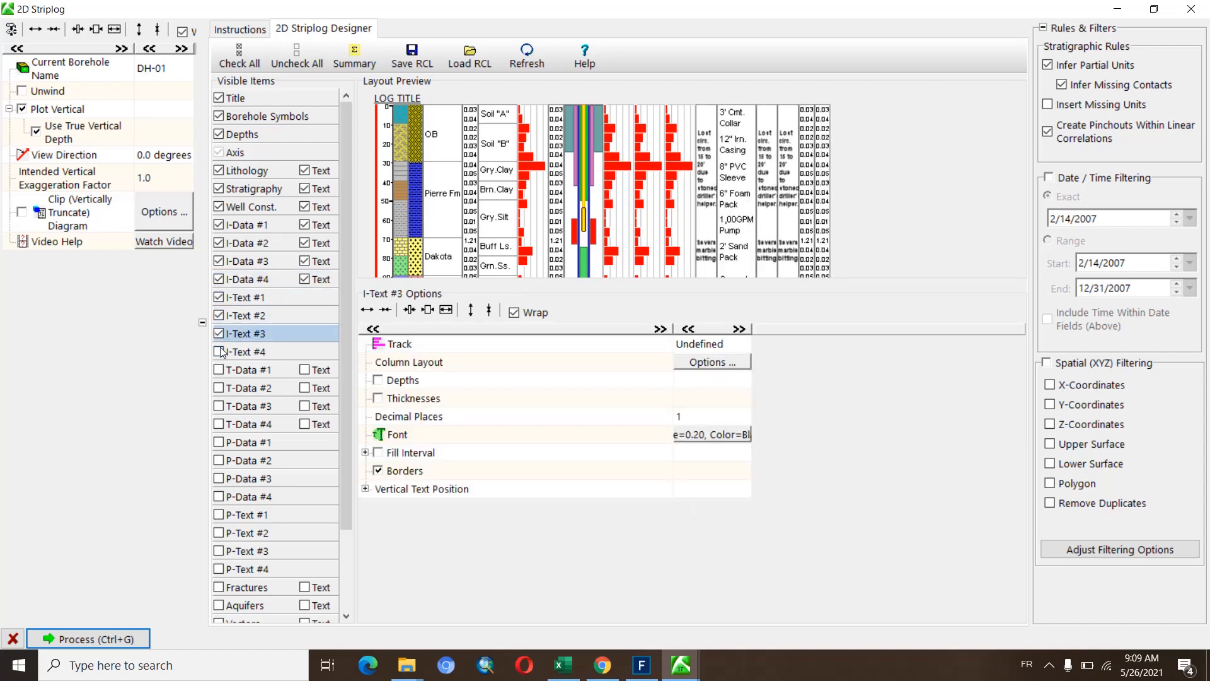
left_click(219, 351)
left_click(219, 369)
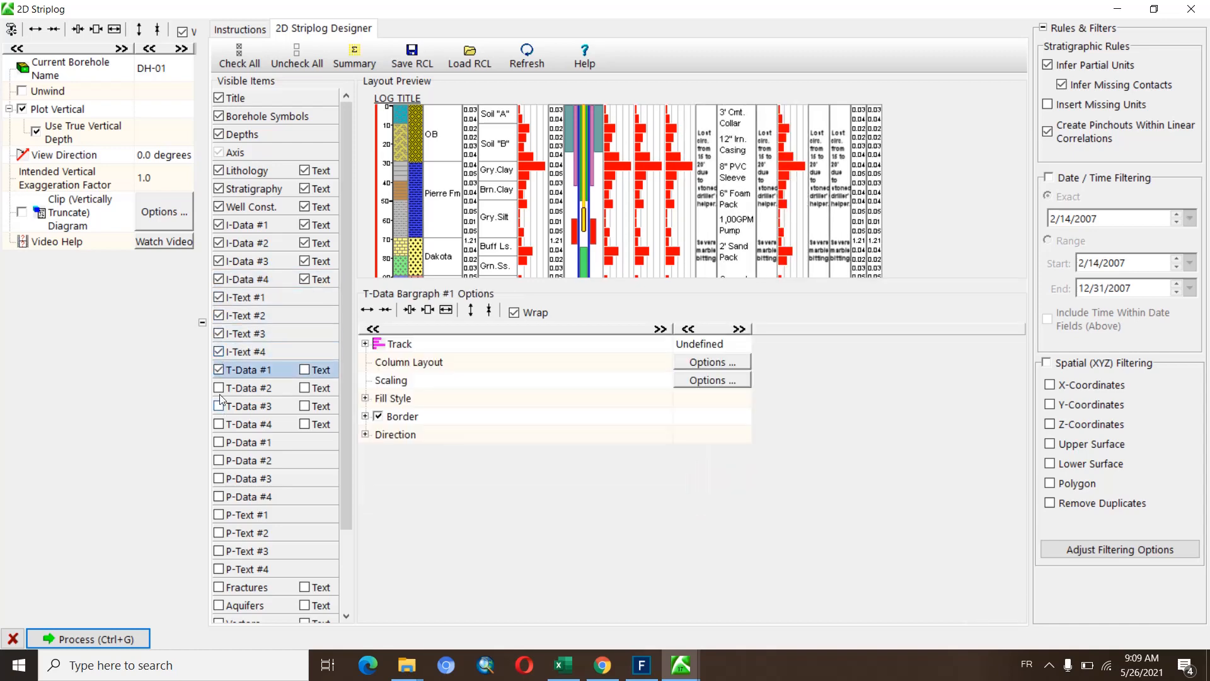
left_click(219, 388)
left_click(219, 406)
left_click(219, 424)
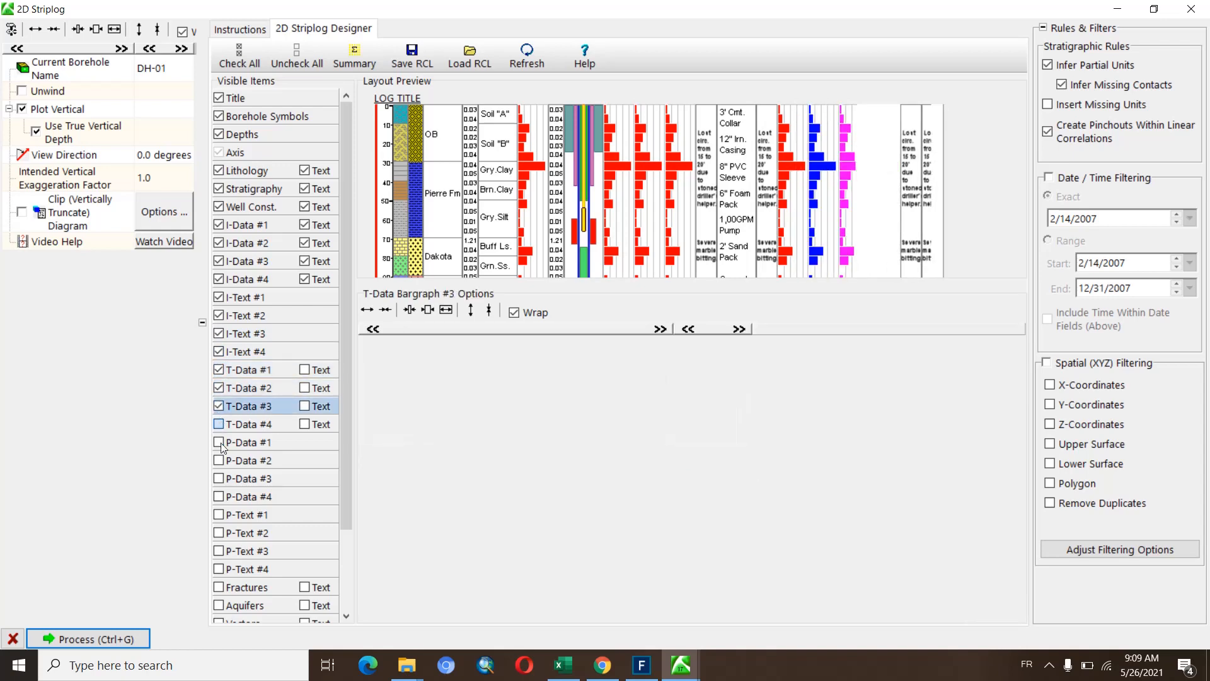
- Add the P-Data #1 to #4 curves and the P-Text #1 to #4 columns to the striplog
left_click(219, 442)
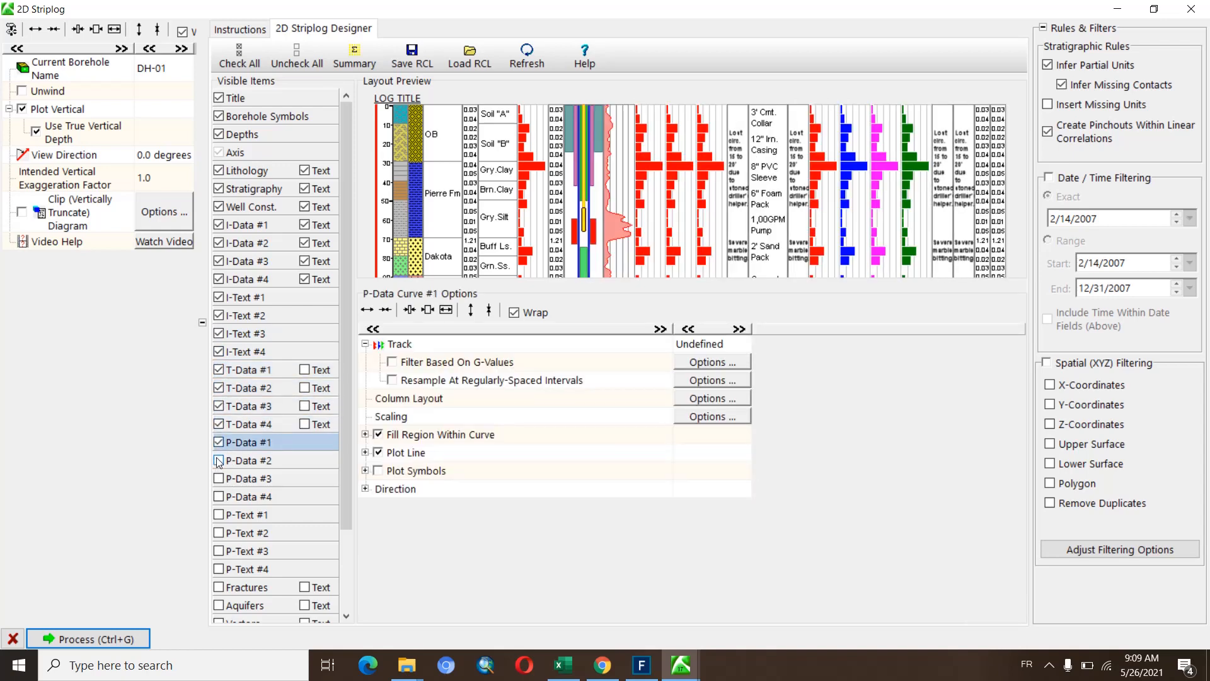
left_click(219, 460)
left_click(219, 478)
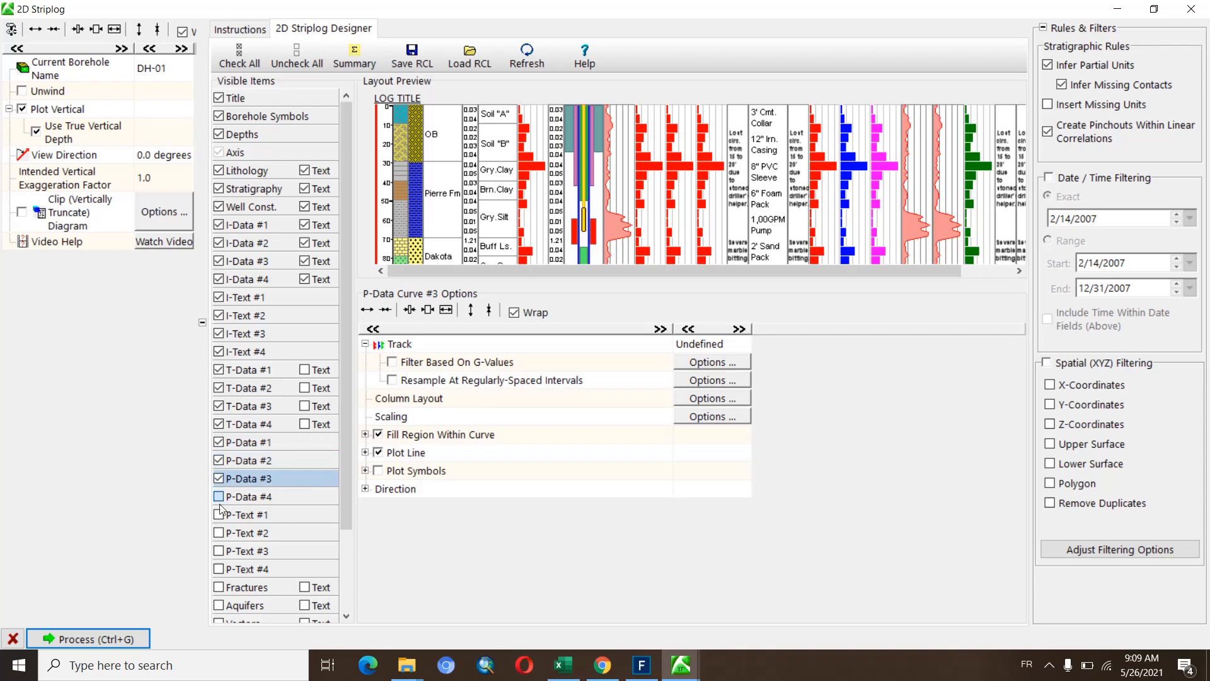
left_click(218, 496)
left_click(219, 515)
left_click(219, 532)
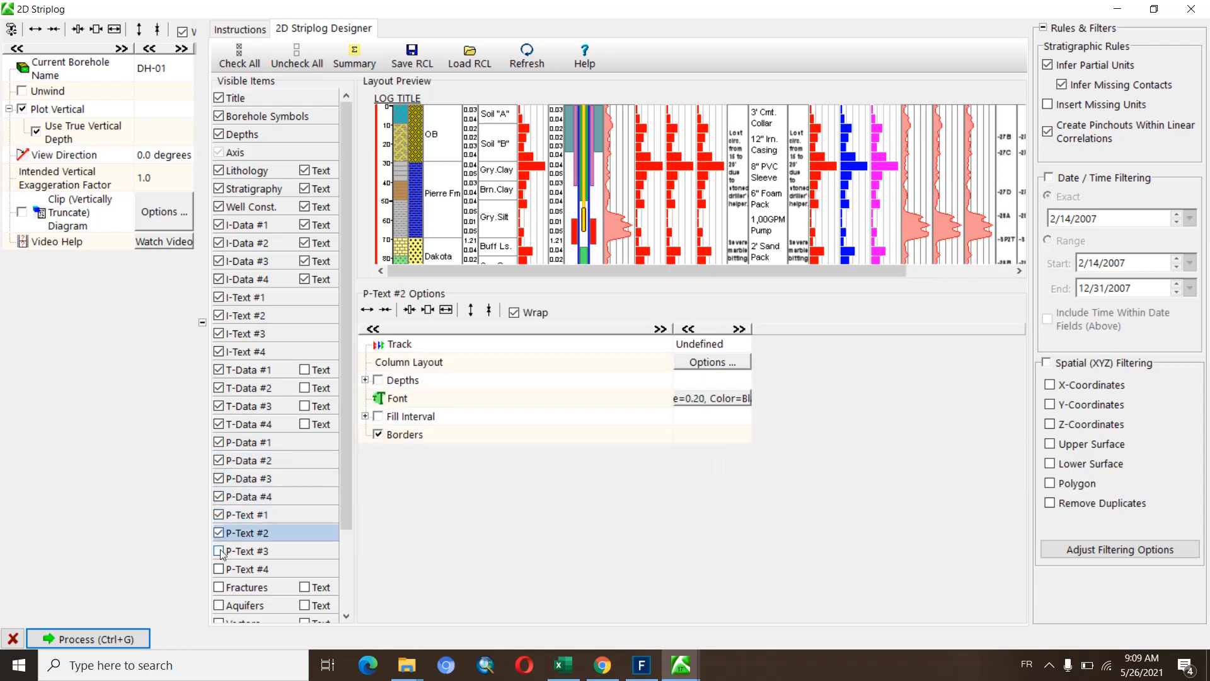
left_click(219, 550)
left_click(218, 569)
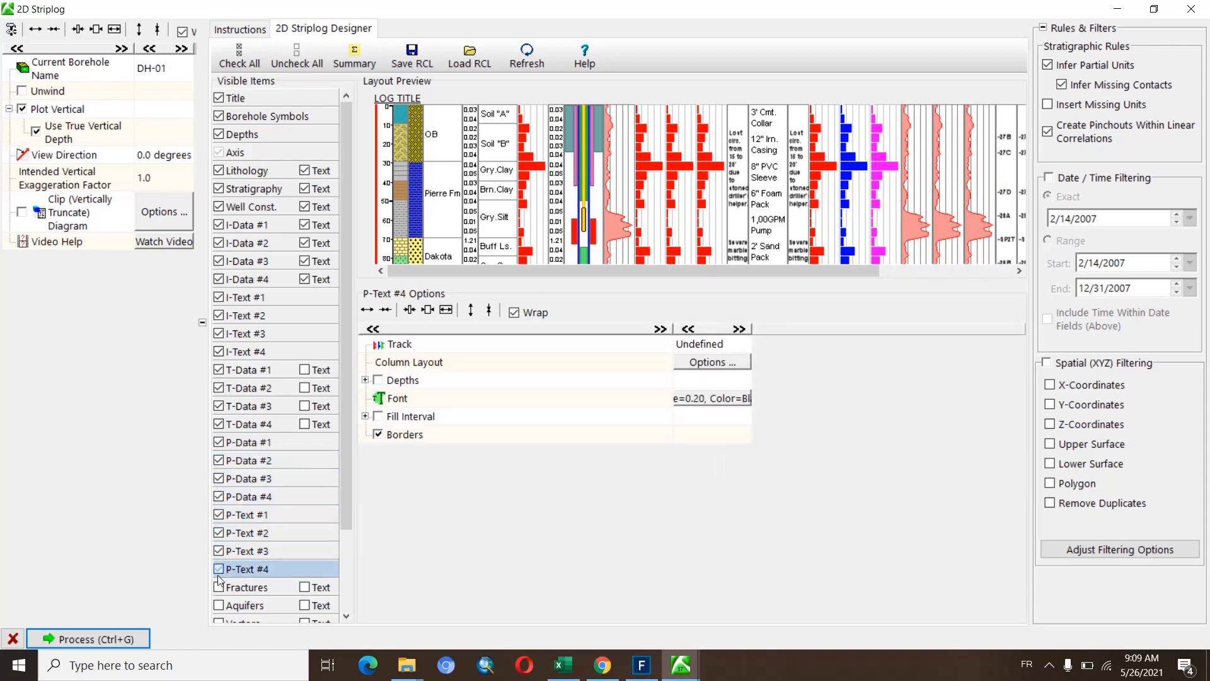
- Enable the text columns for T-Data #1 to #4 in the striplog
left_click(305, 369)
left_click(304, 388)
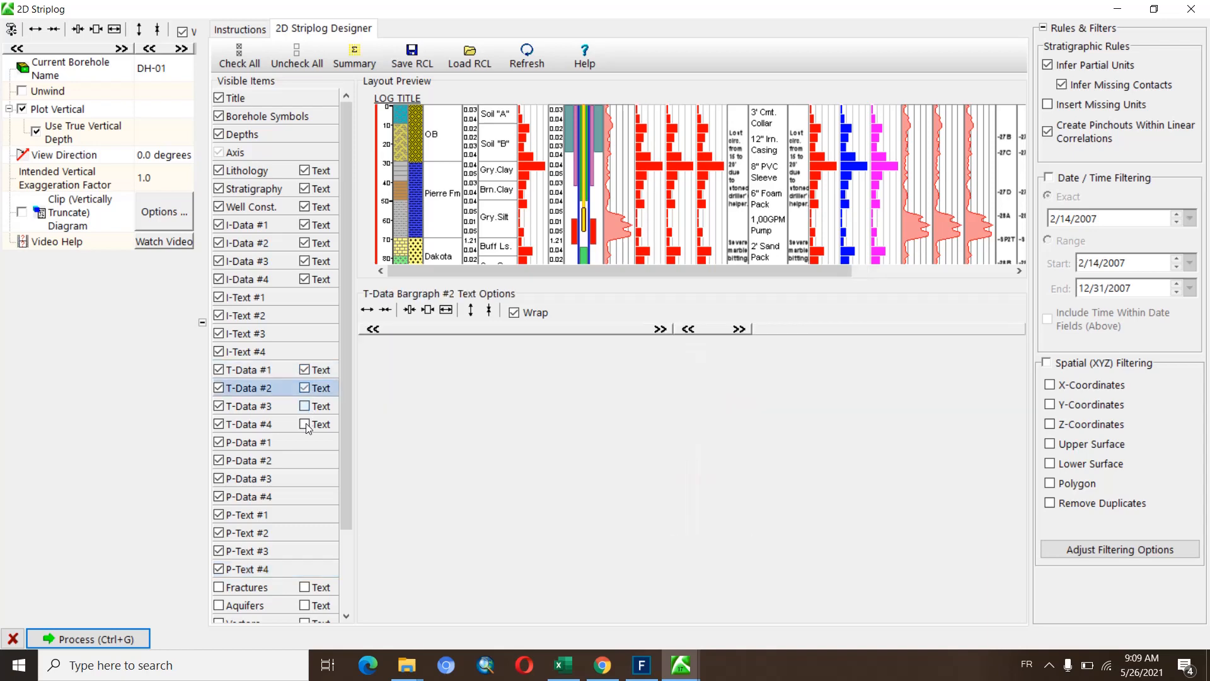
left_click(304, 406)
left_click(304, 424)
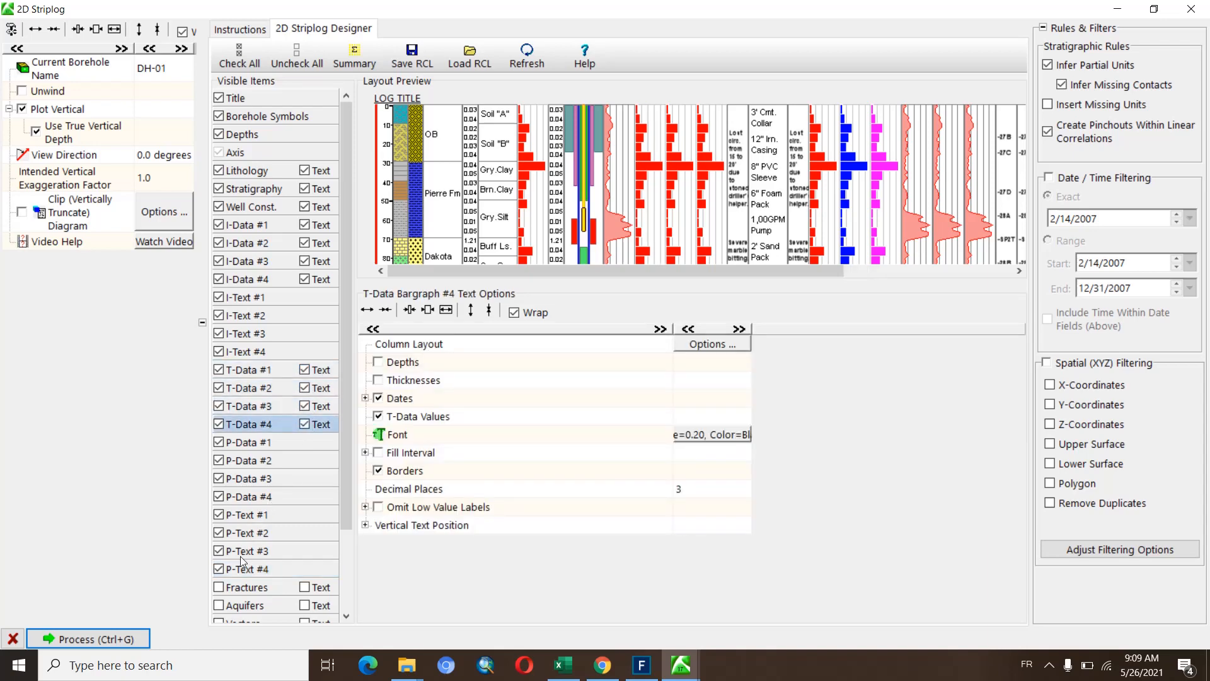
- Add the Fractures, Aquifers, Vectors, Colors, Bitmaps, Patterns and Symbols columns to the striplog
left_click(218, 587)
left_click(219, 605)
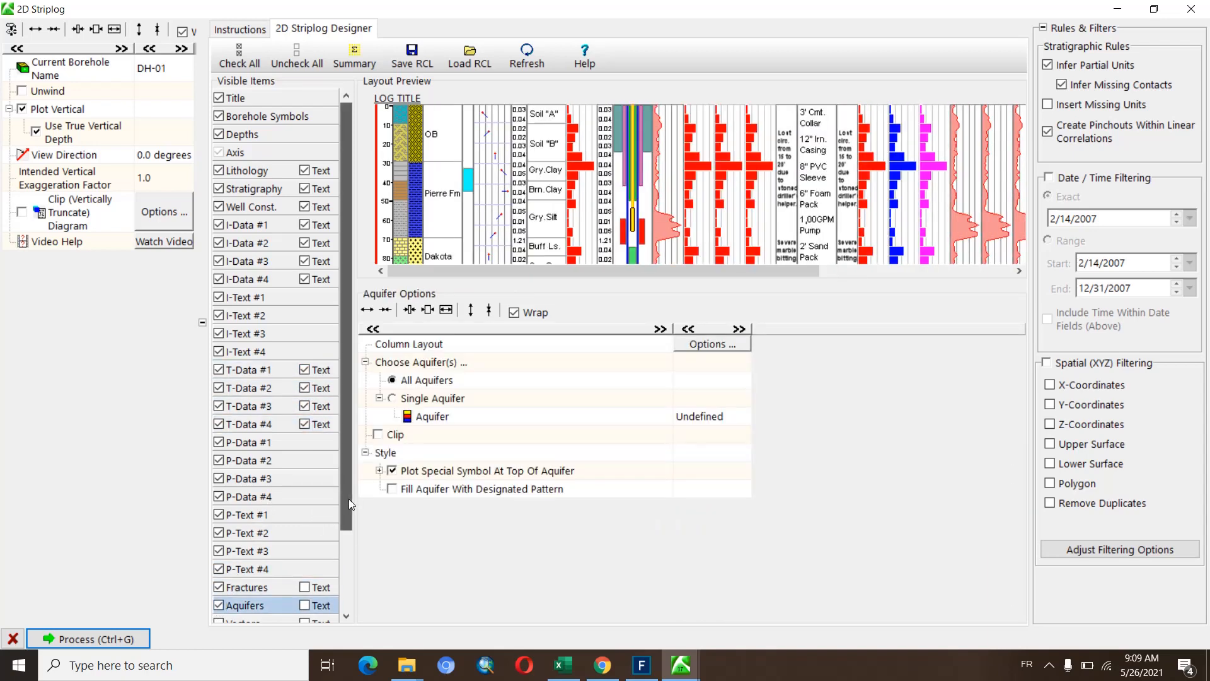
scroll(340, 504, "down", 2)
left_click(219, 523)
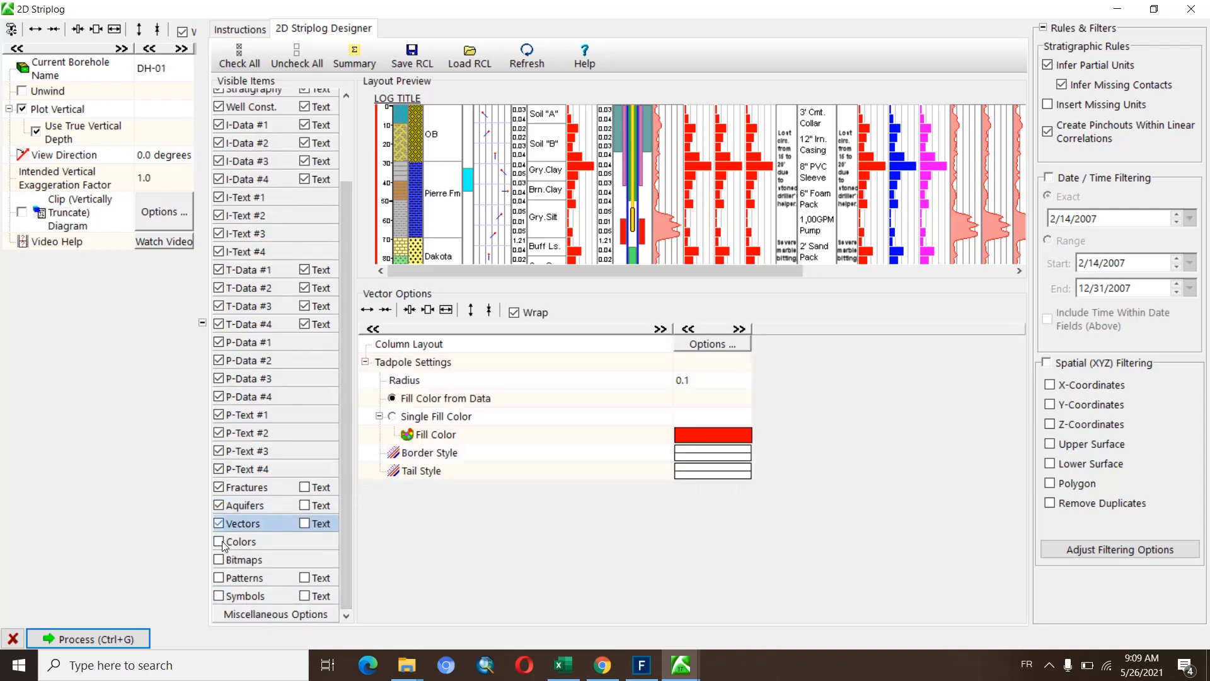
left_click(219, 541)
left_click(237, 560)
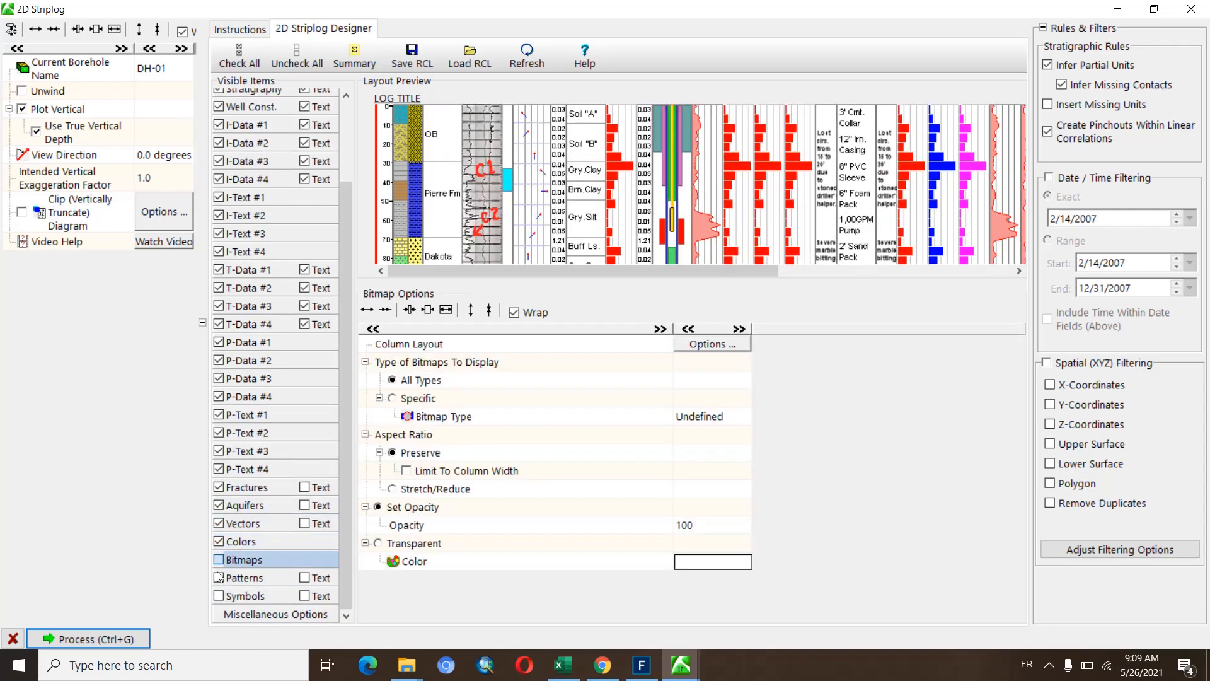
left_click(220, 578)
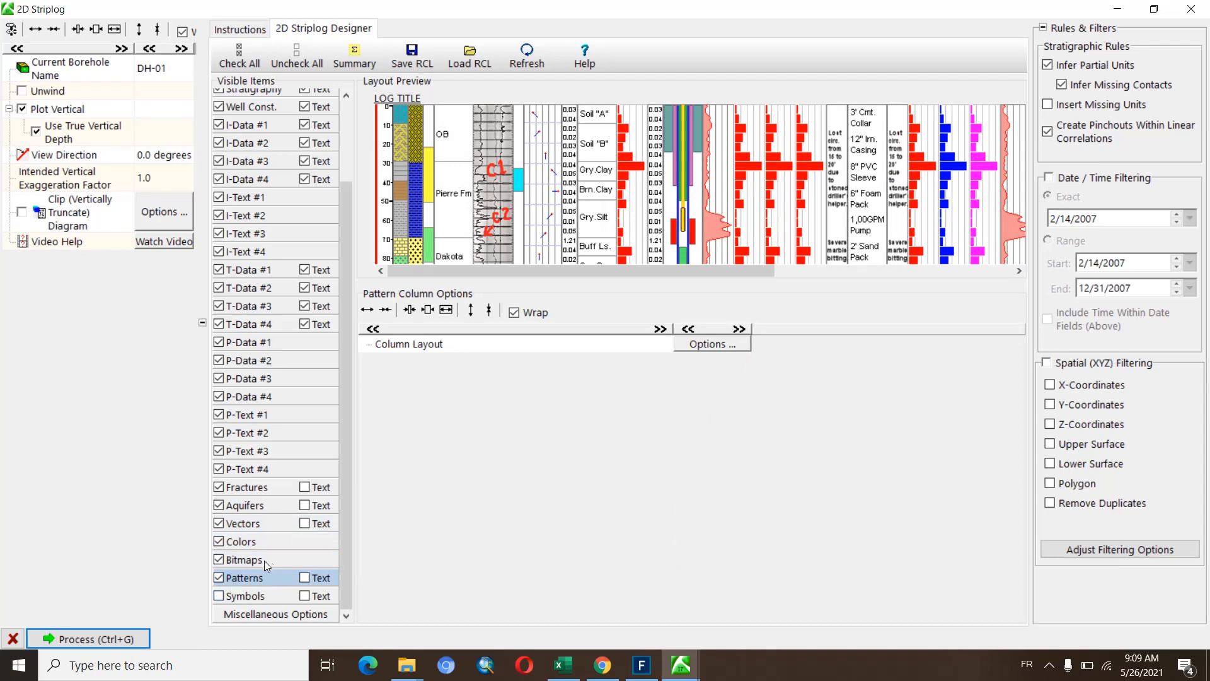
left_click(219, 595)
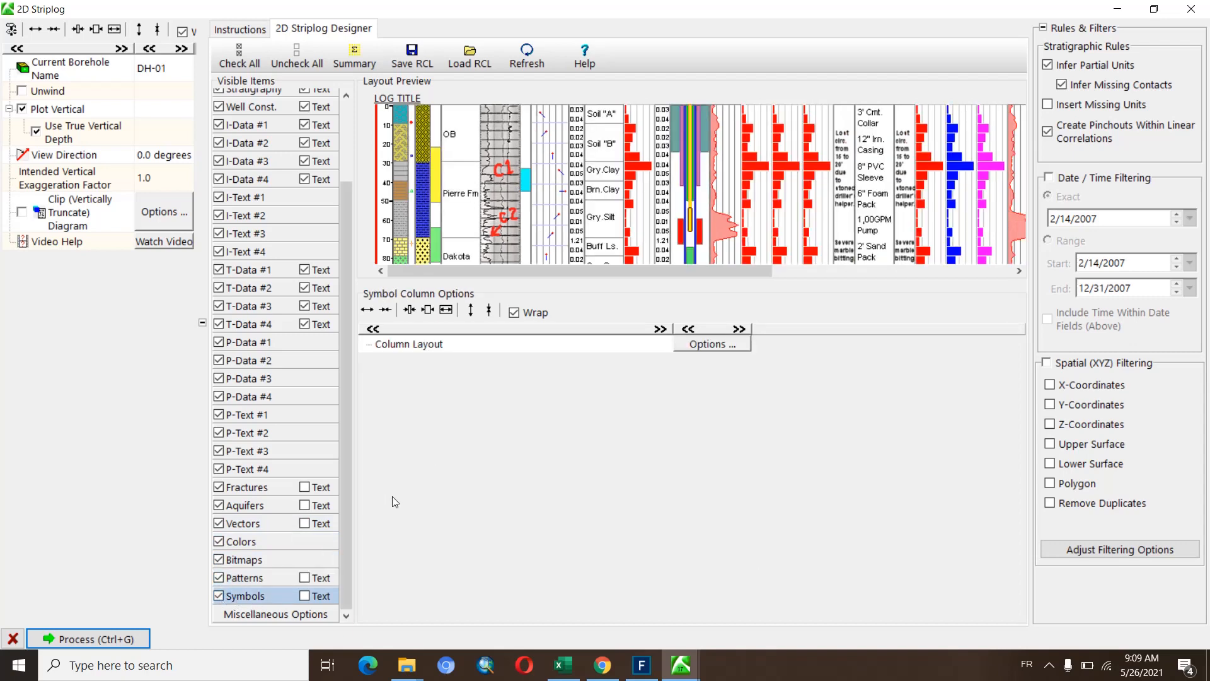
- Move the P-Data #1 curve in the layout preview to just after the stratigraphy text column
left_click_drag(471, 274, 628, 288)
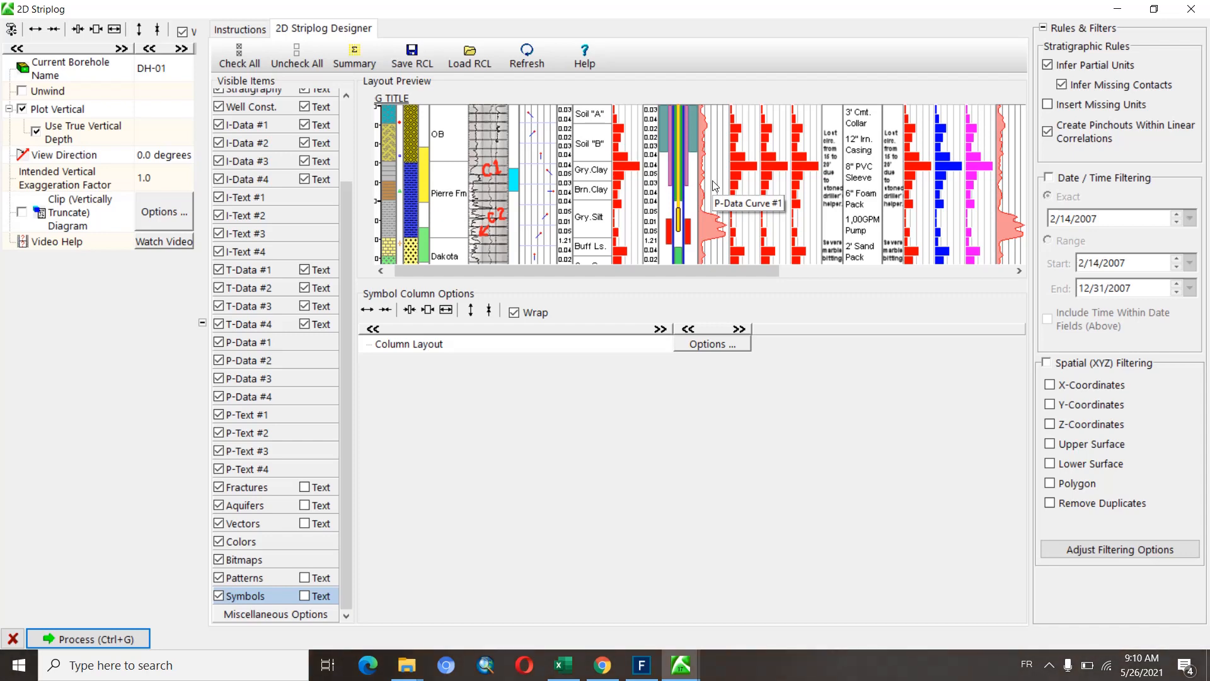
left_click_drag(713, 185, 494, 176)
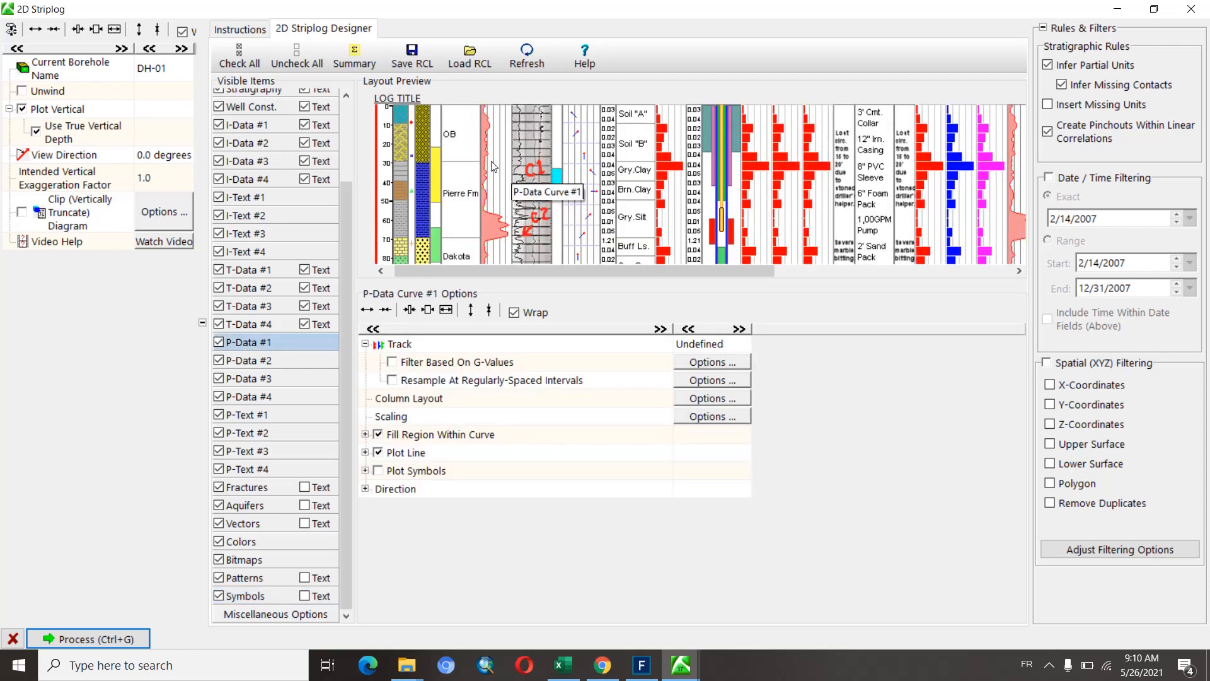
left_click_drag(542, 270, 497, 278)
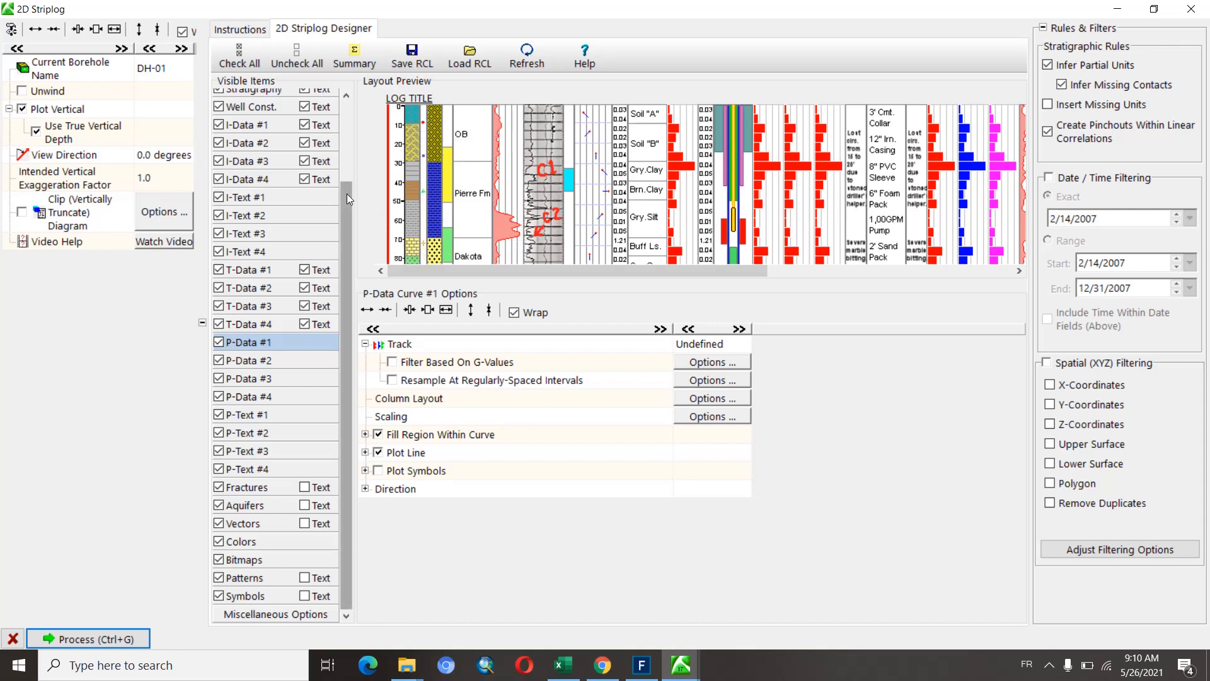
- Clear all visible striplog items and enable only Title, Depths and Lithology
left_click_drag(347, 194, 345, 100)
left_click(300, 65)
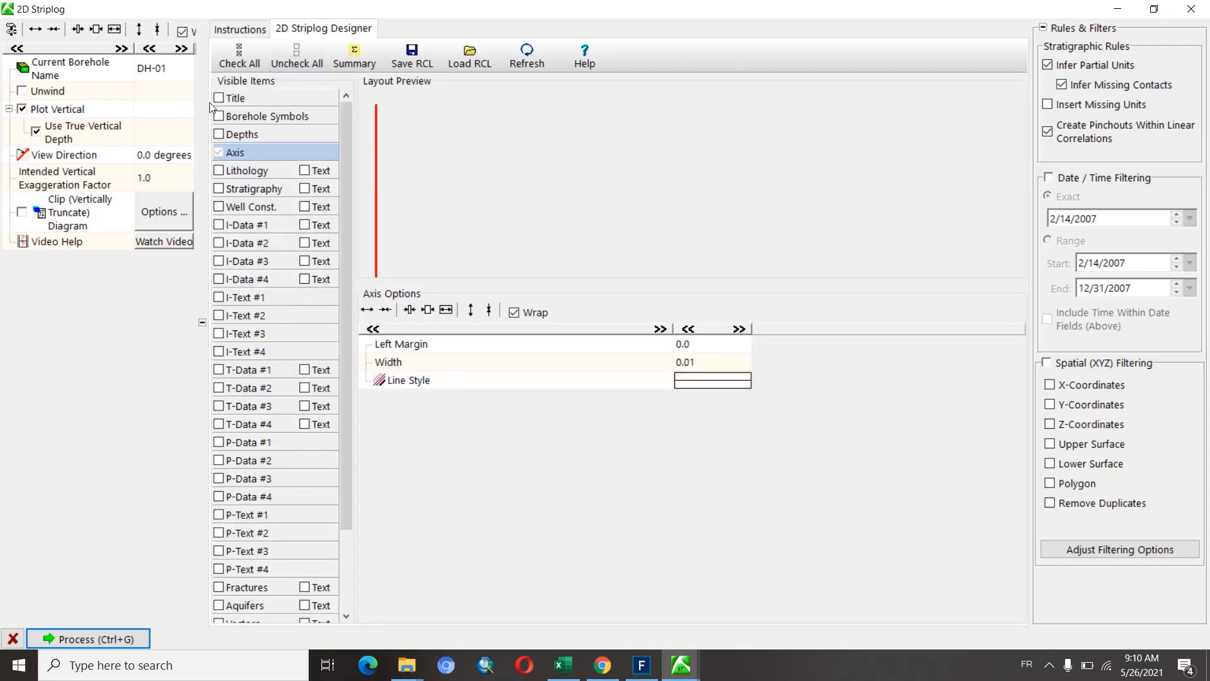
left_click(218, 98)
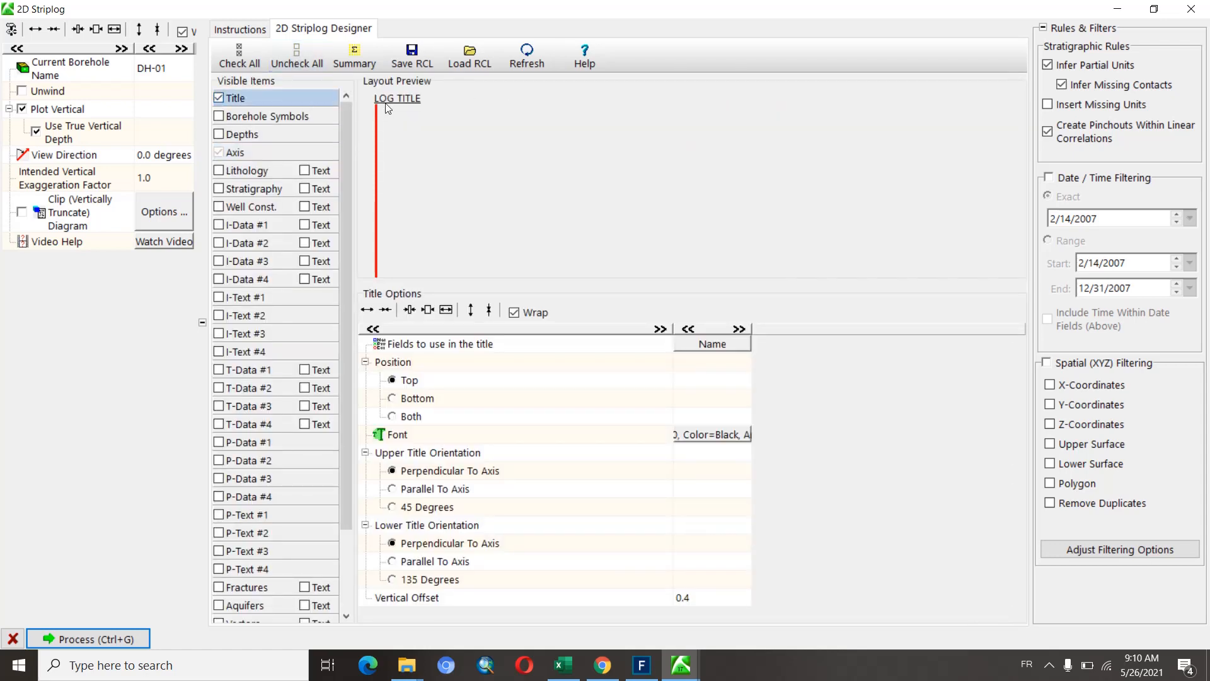
left_click(217, 135)
left_click(219, 170)
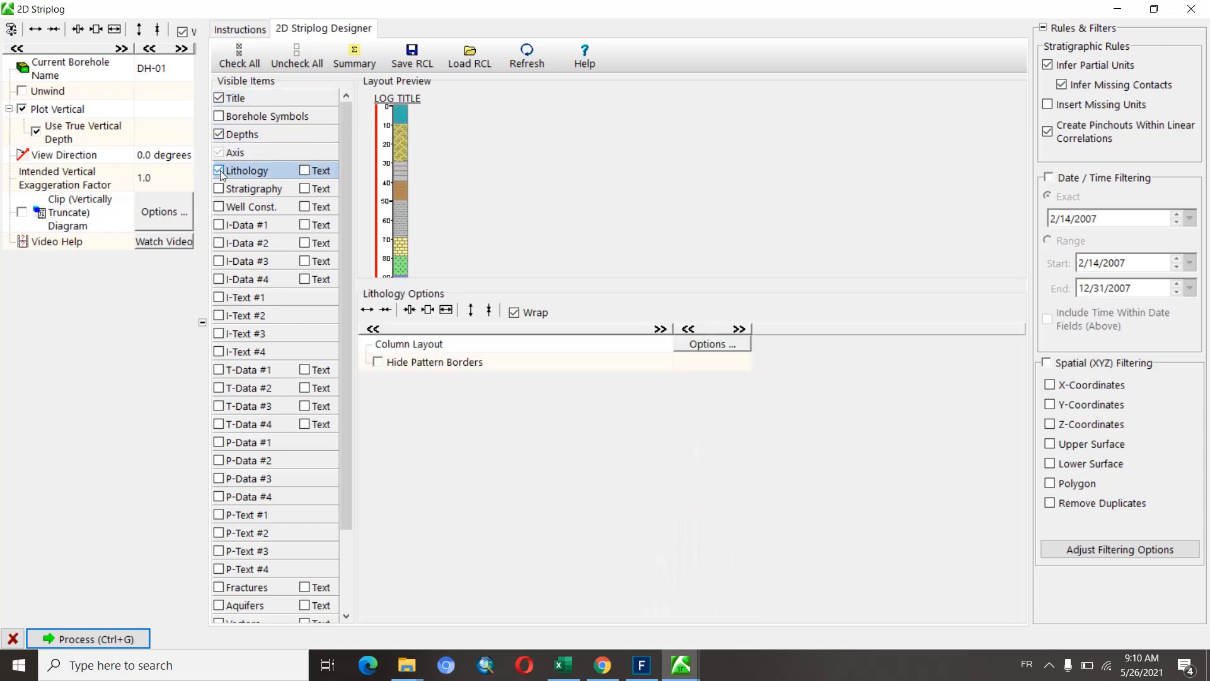
- Add the Stratigraphy column to the striplog, trying the Lithology and Stratigraphy text columns and removing both again
left_click(305, 171)
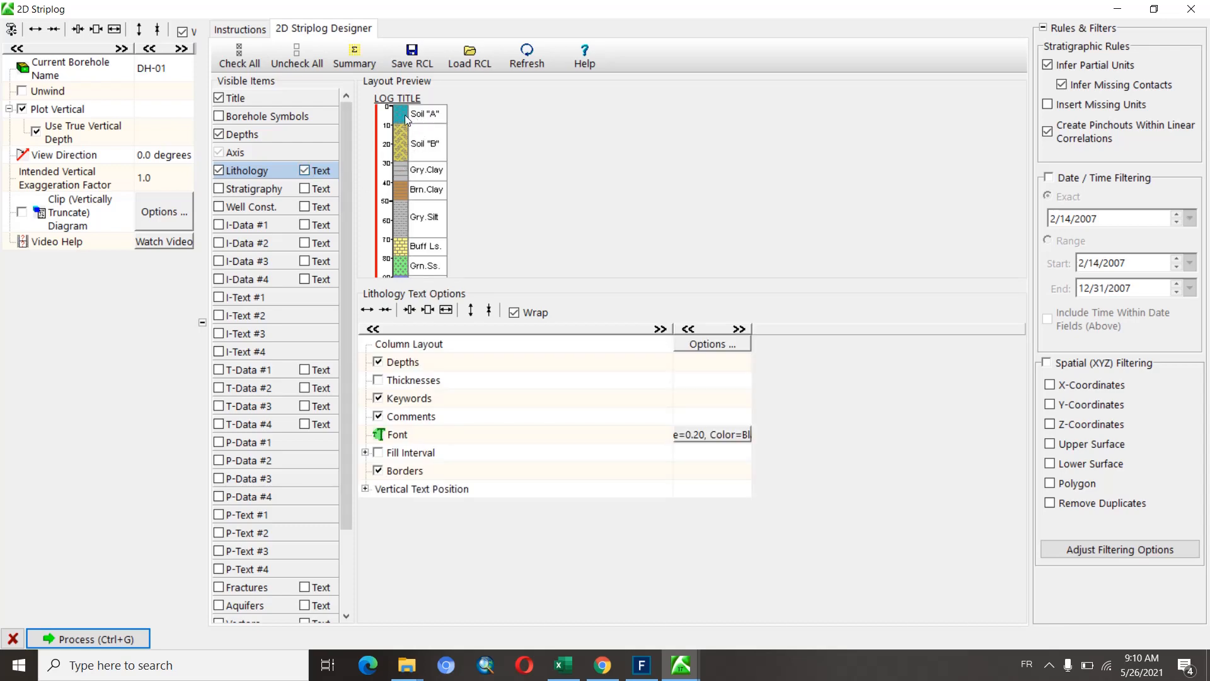
left_click(305, 171)
left_click(220, 190)
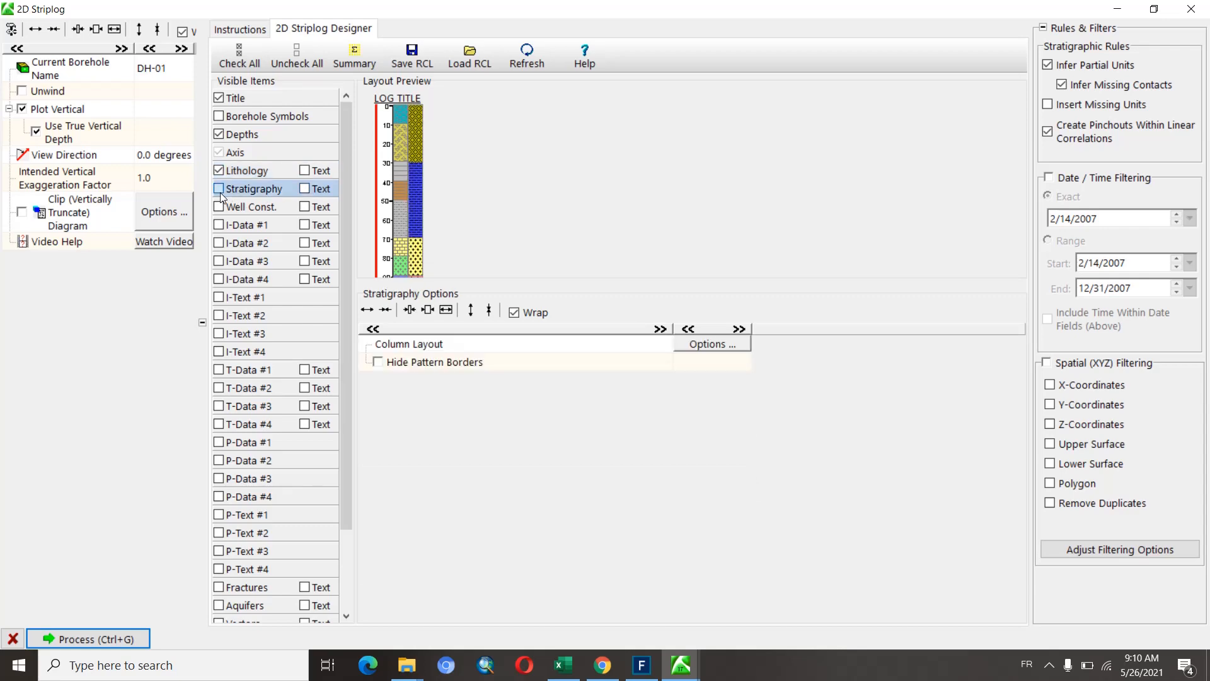
left_click(304, 190)
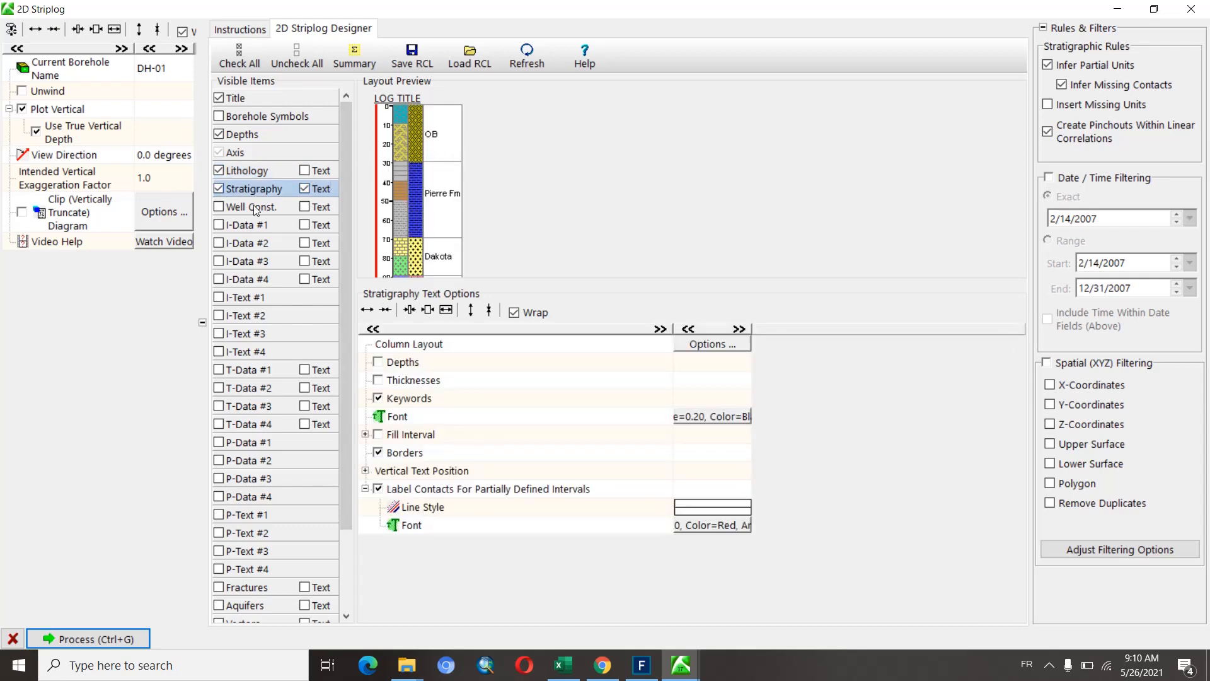
left_click(305, 188)
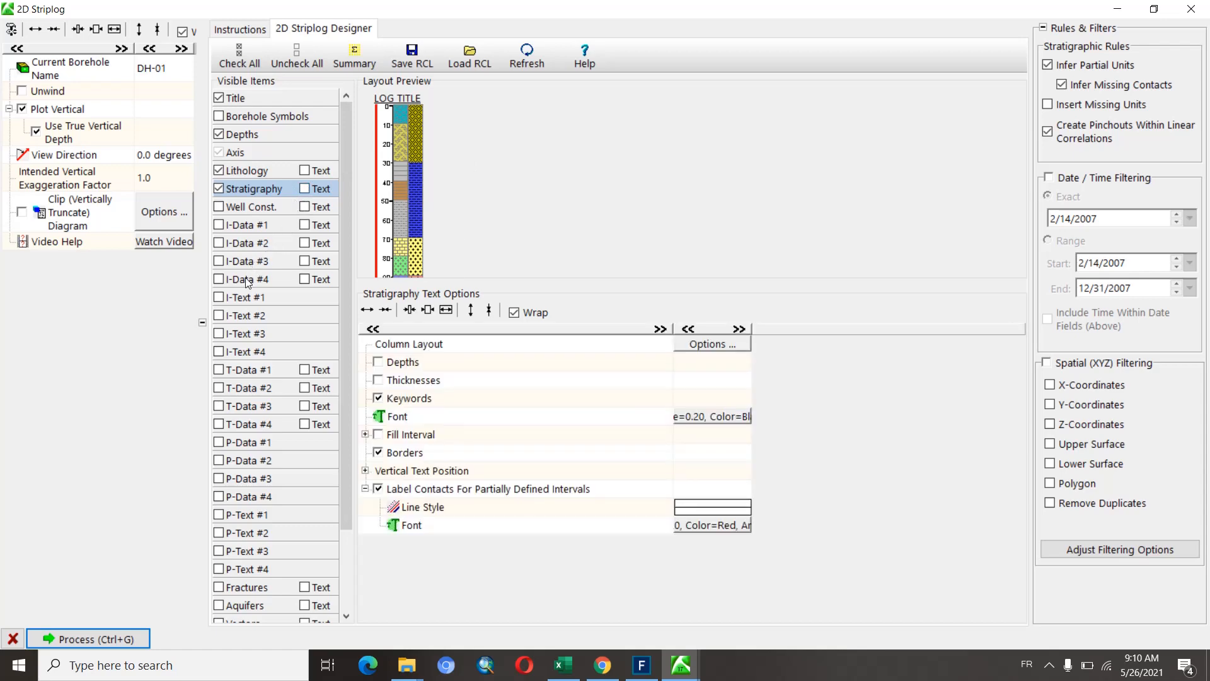
left_click(219, 279)
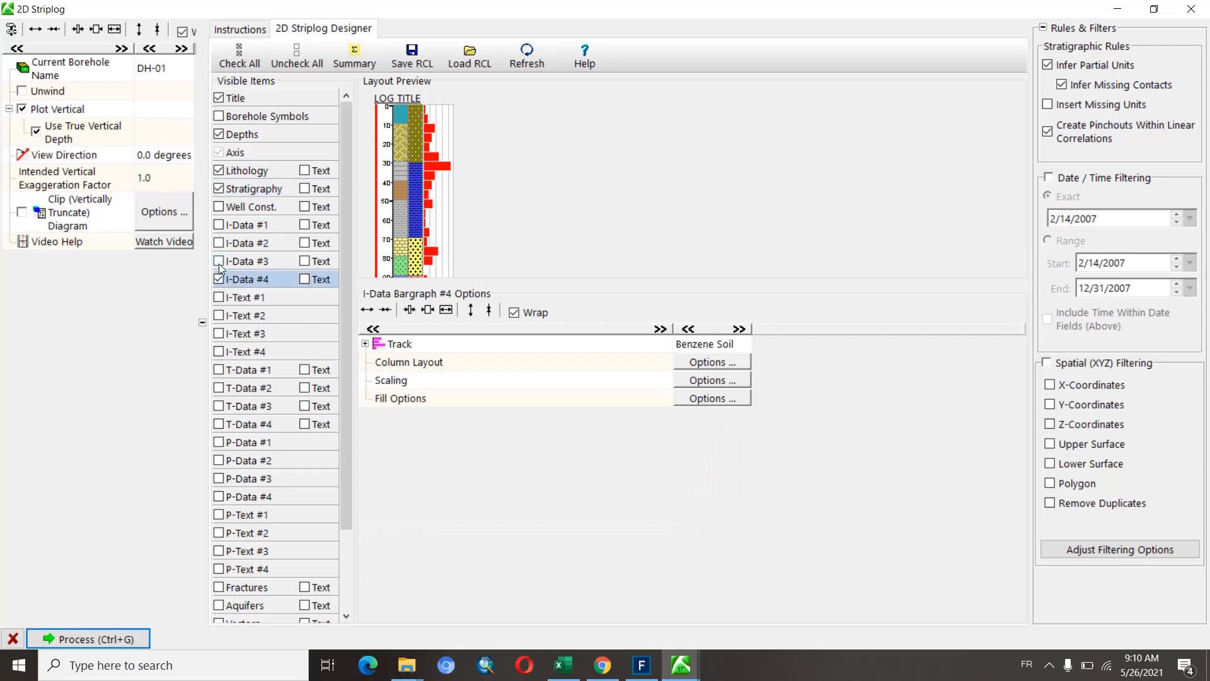
left_click(218, 262)
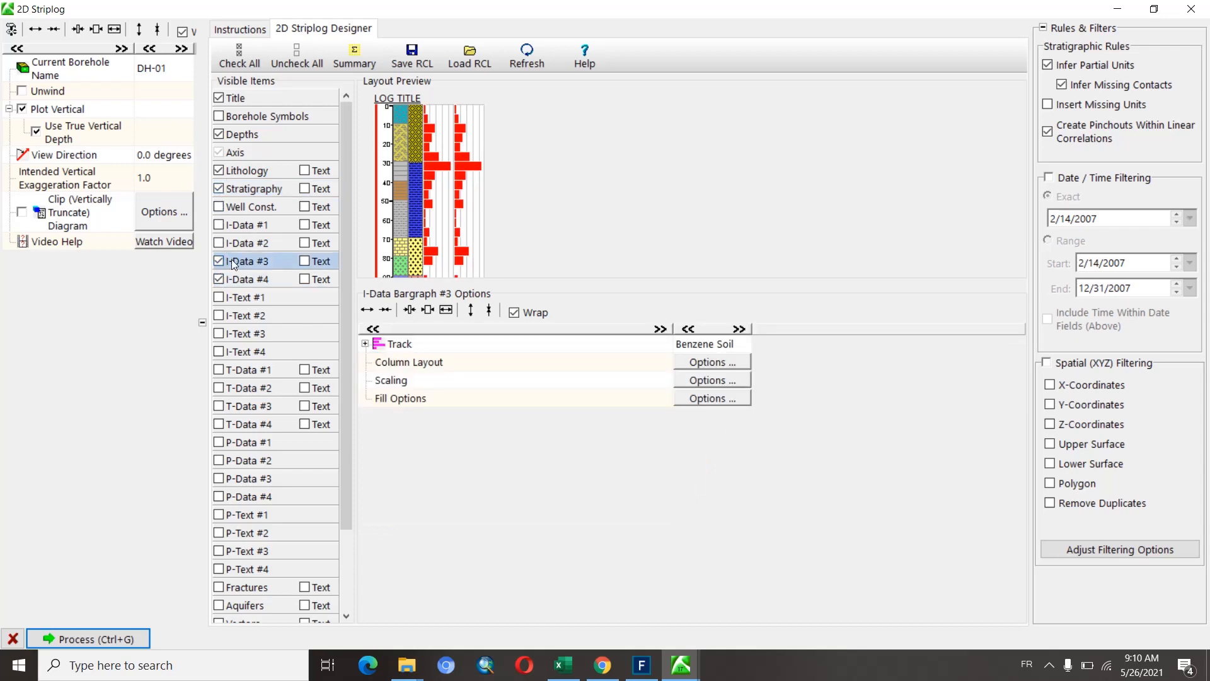
left_click(219, 261)
left_click(218, 279)
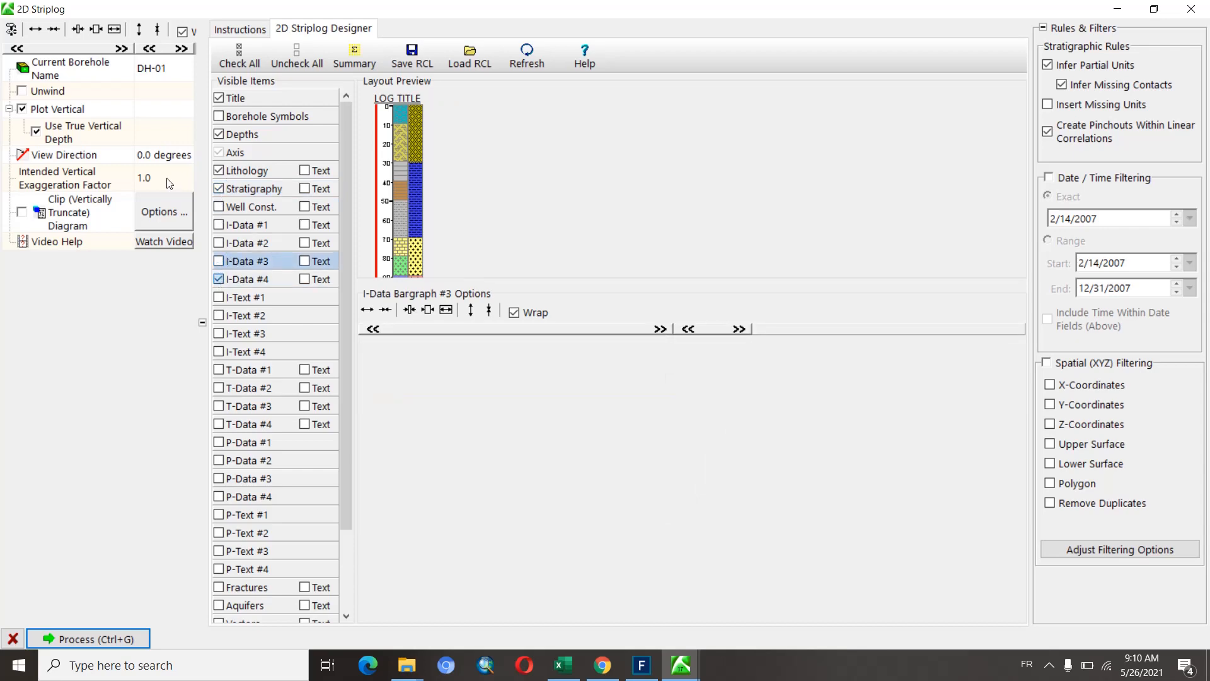
left_click(158, 74)
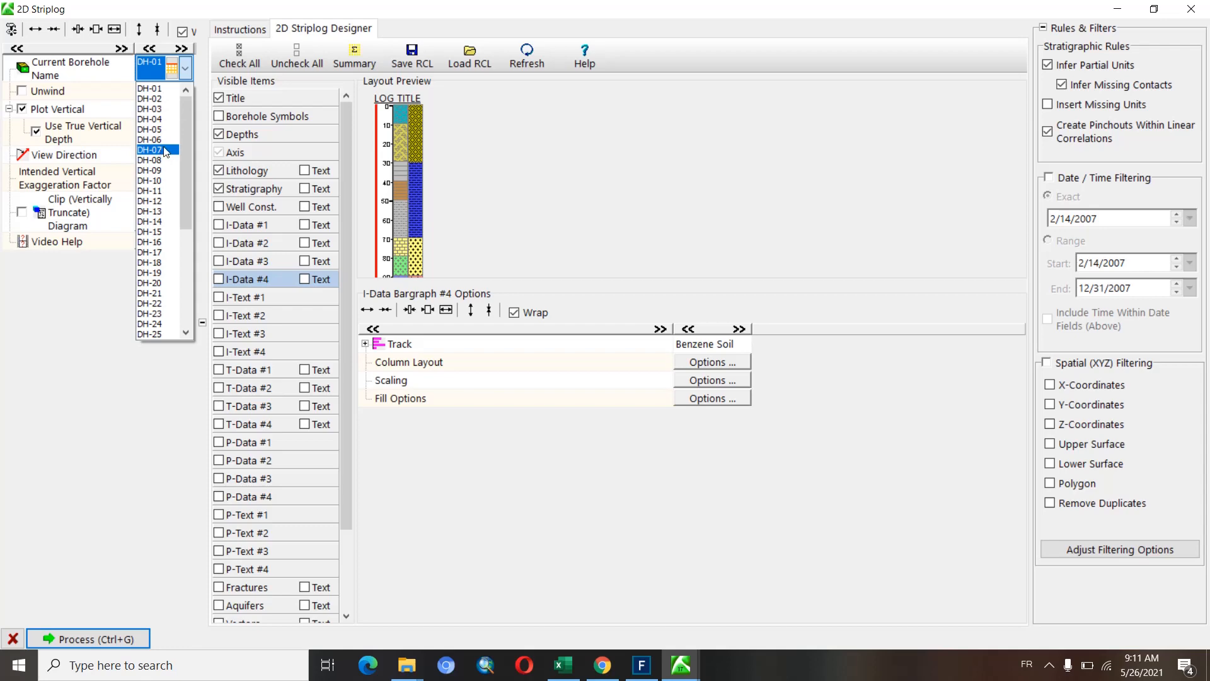
mouse_move(191, 157)
left_mouse_down()
mouse_move(190, 249)
mouse_move(173, 142)
left_mouse_up()
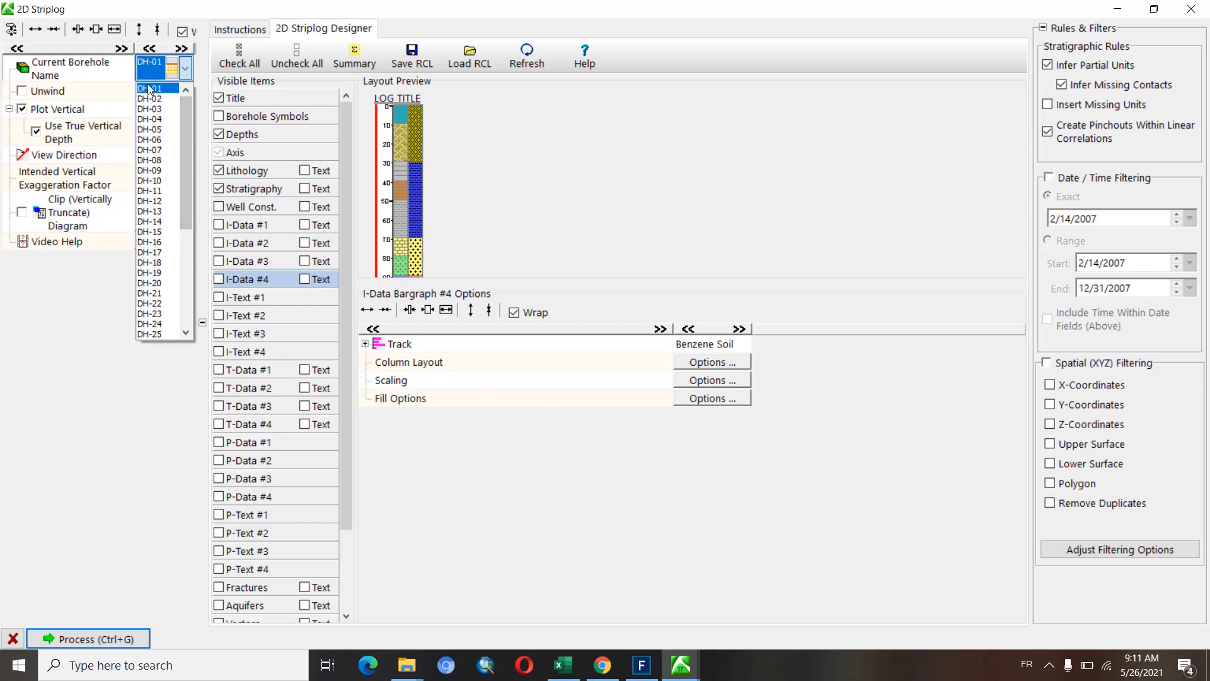
left_click(110, 343)
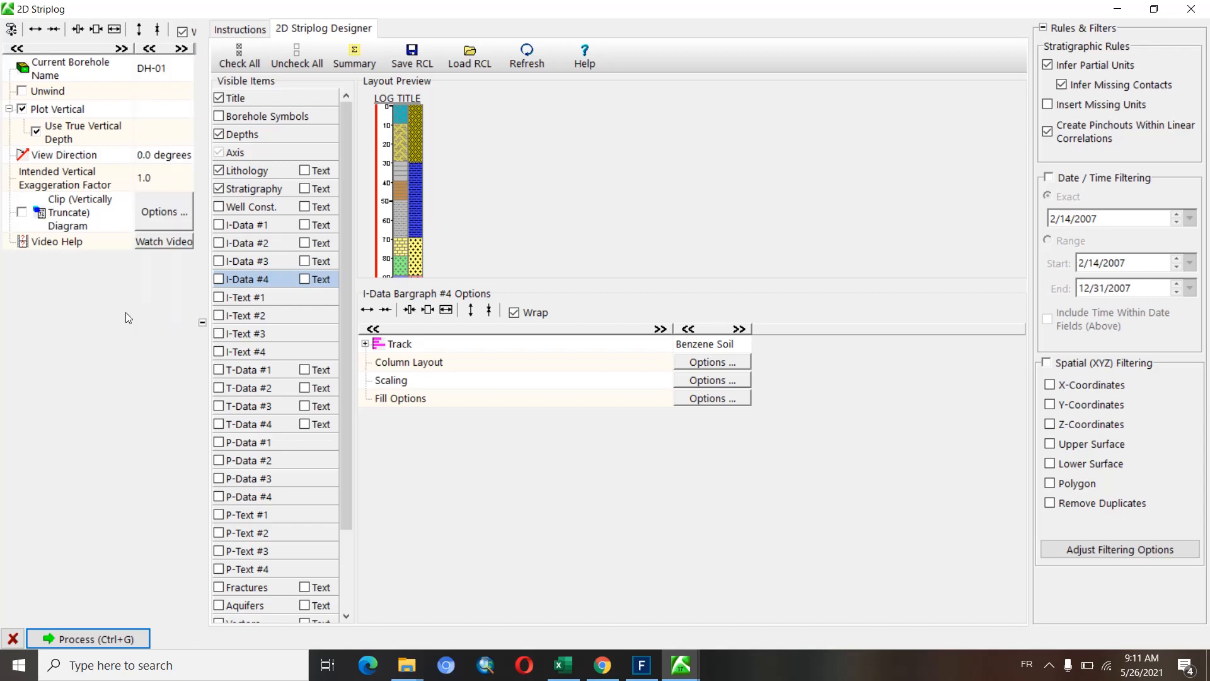
- Close the 2D Striplog window and make DH-02 the current borehole in the Borehole Manager
left_click(1205, 6)
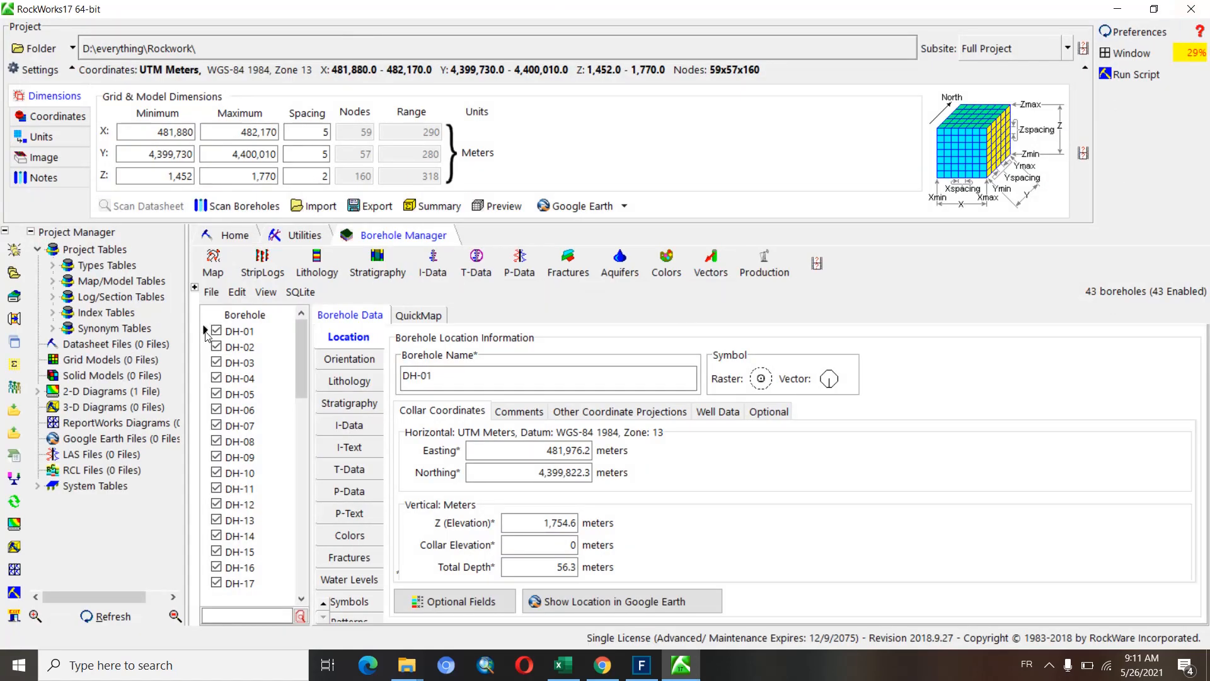
left_click(206, 347)
left_click(206, 362)
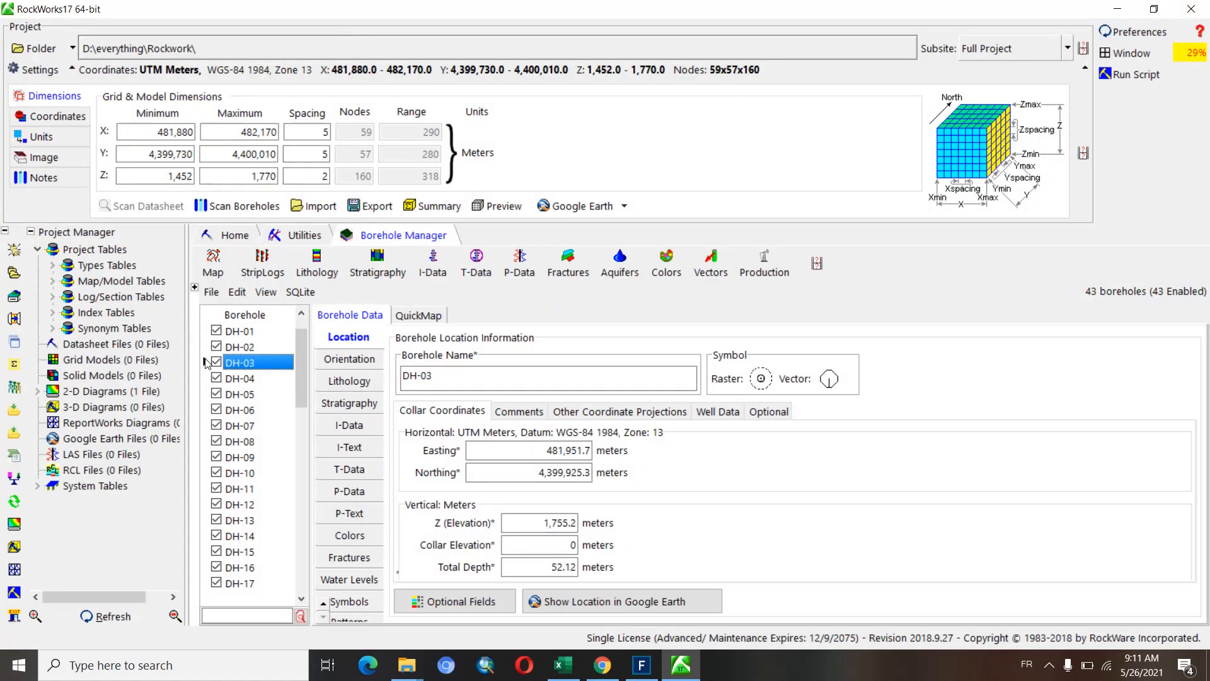
left_click(207, 377)
left_click(206, 362)
left_click(207, 347)
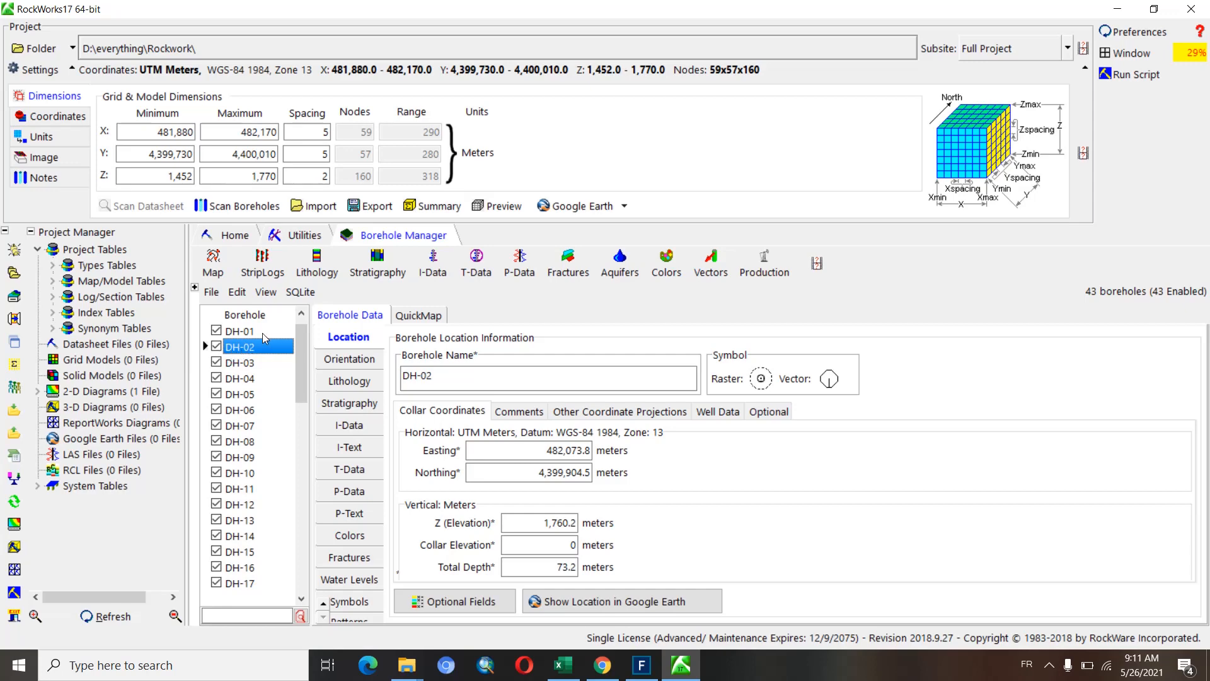
- Open the 2D single-log striplog tool for the selected borehole and display its striplog designer
left_click(262, 264)
mouse_move(351, 288)
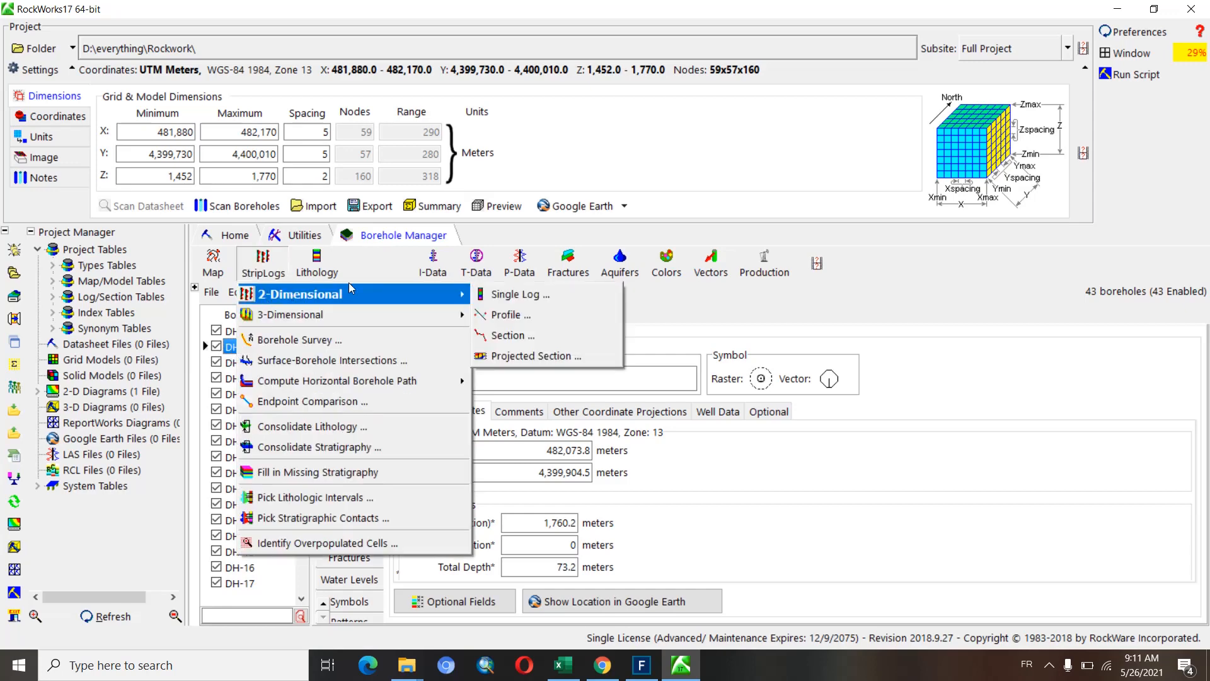
left_click(502, 301)
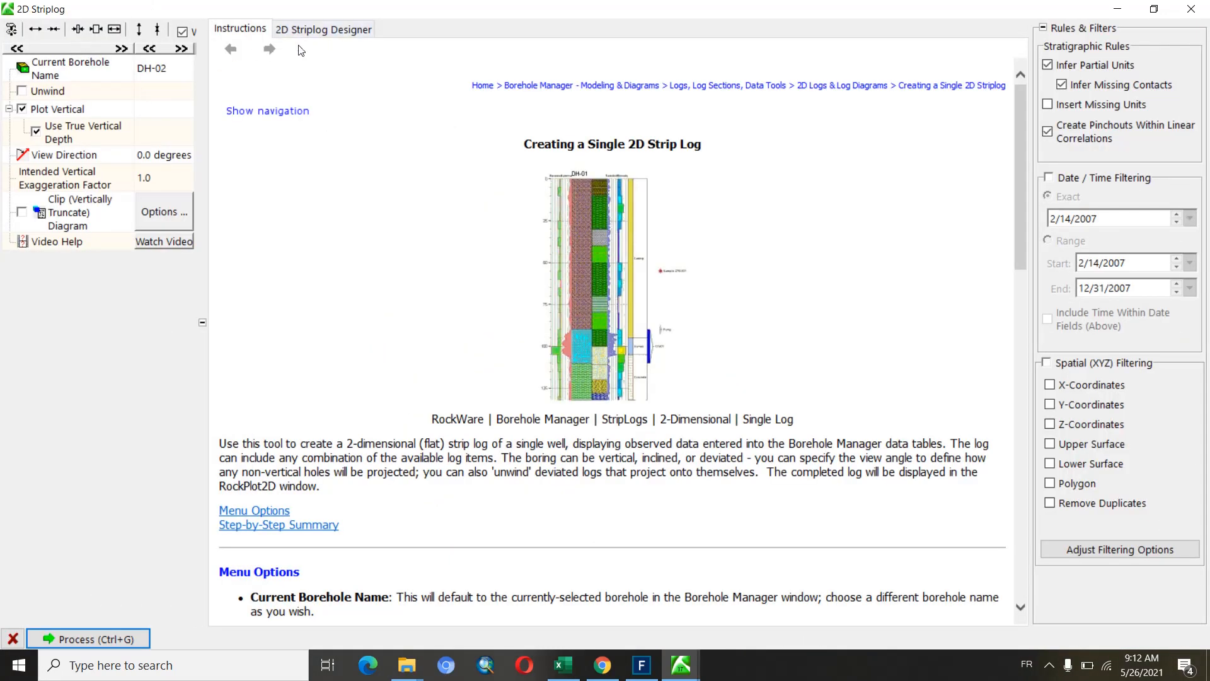
left_click(303, 33)
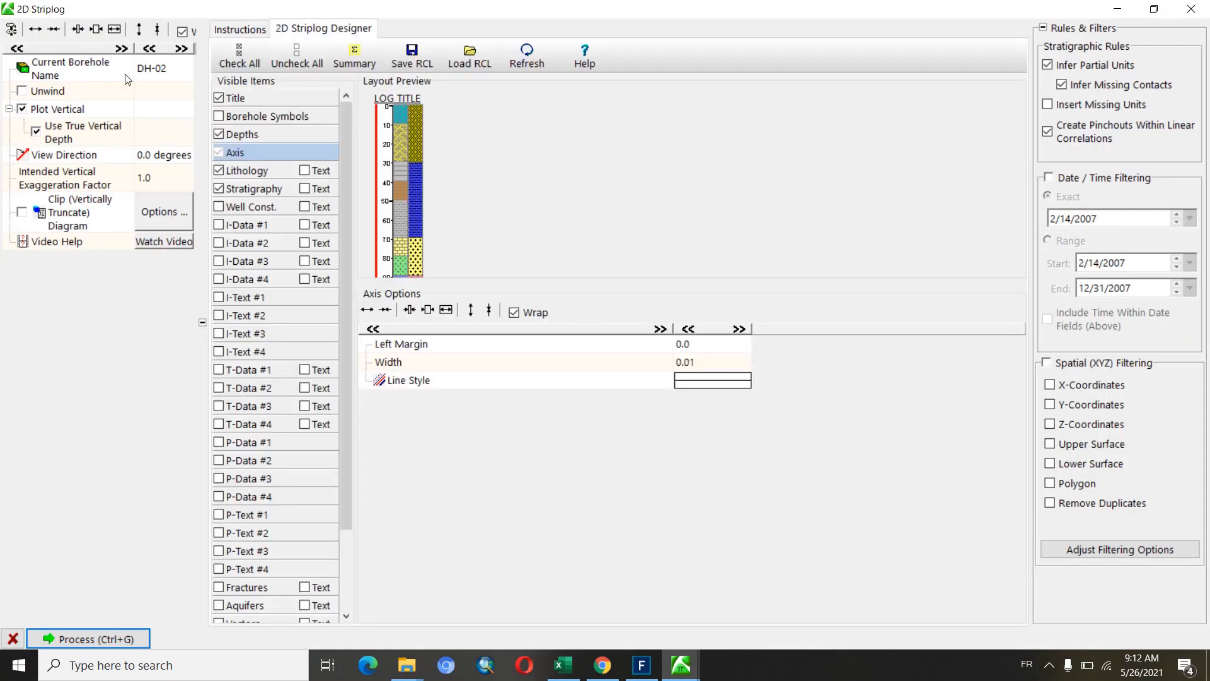
left_click(170, 72)
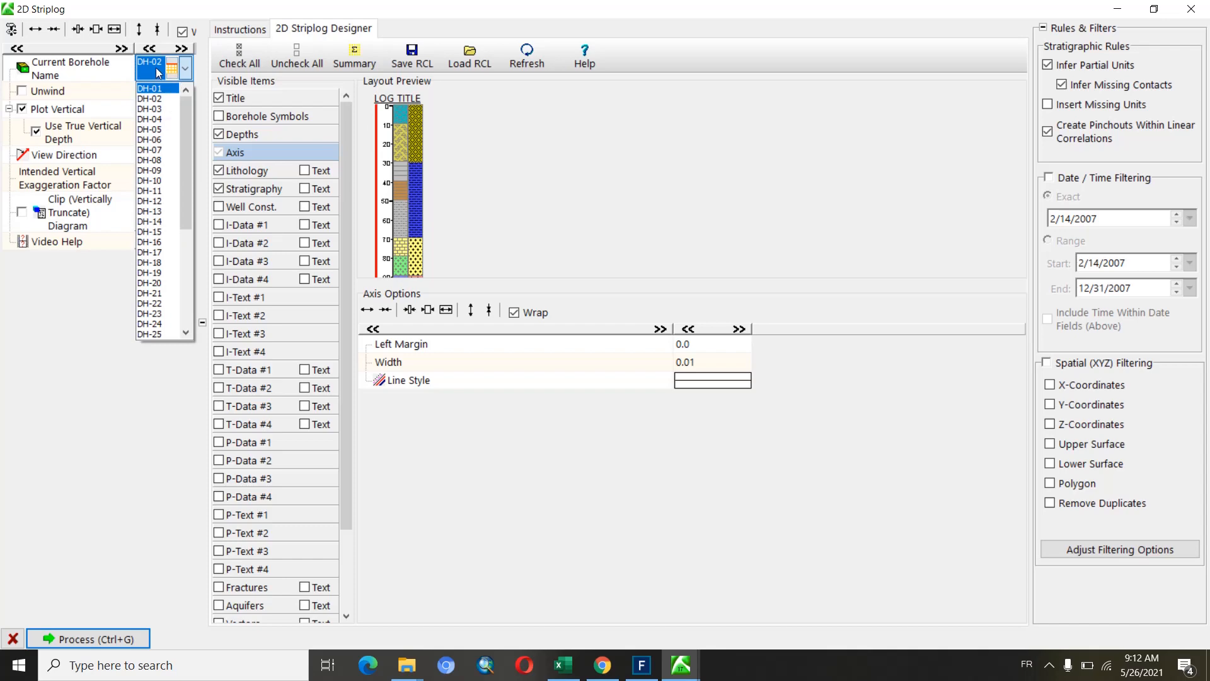
left_click(157, 67)
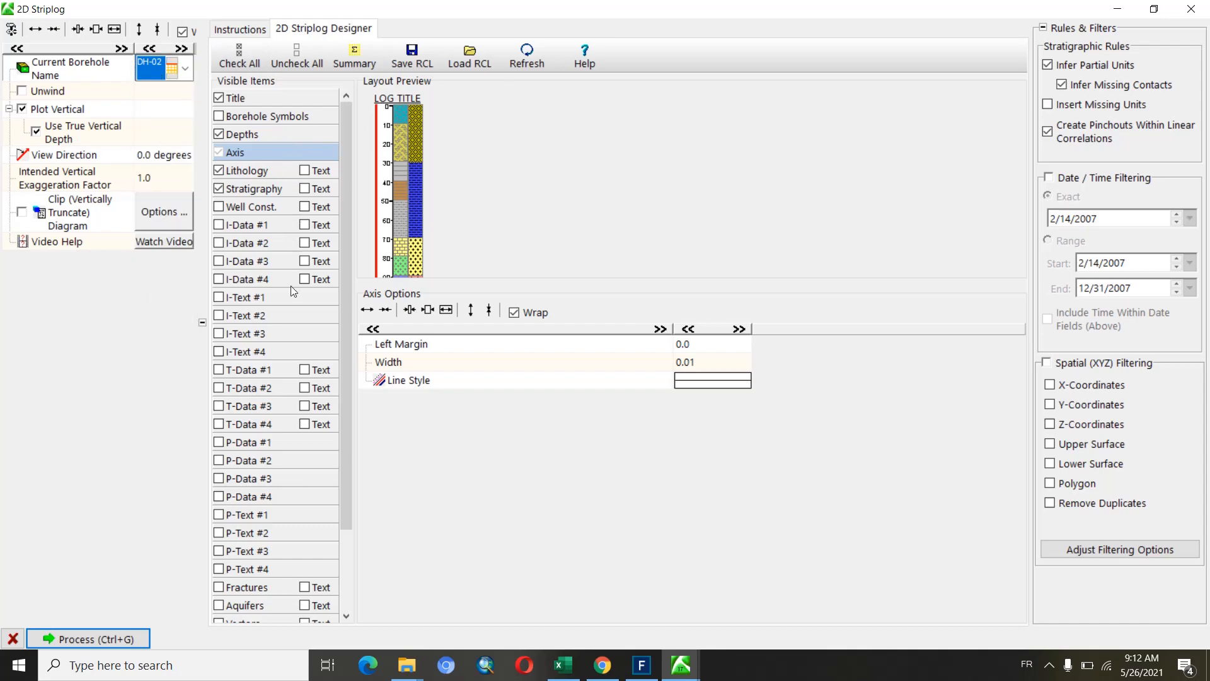
scroll(354, 322, "down", 3)
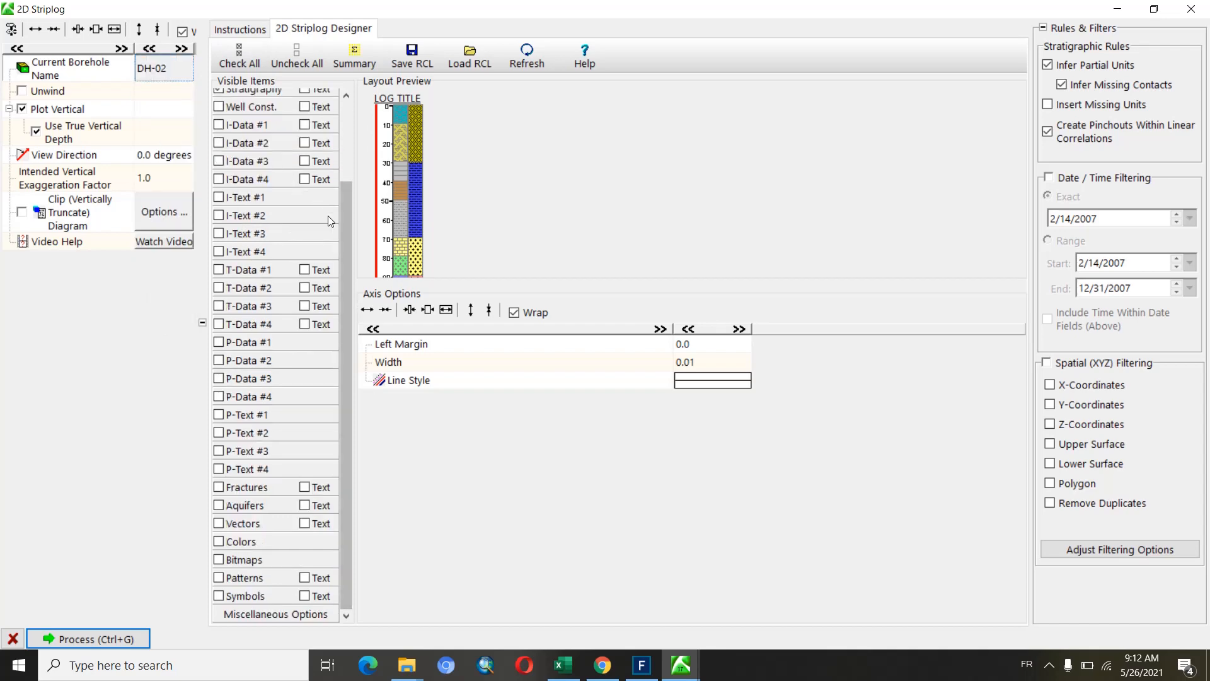
left_click(350, 145)
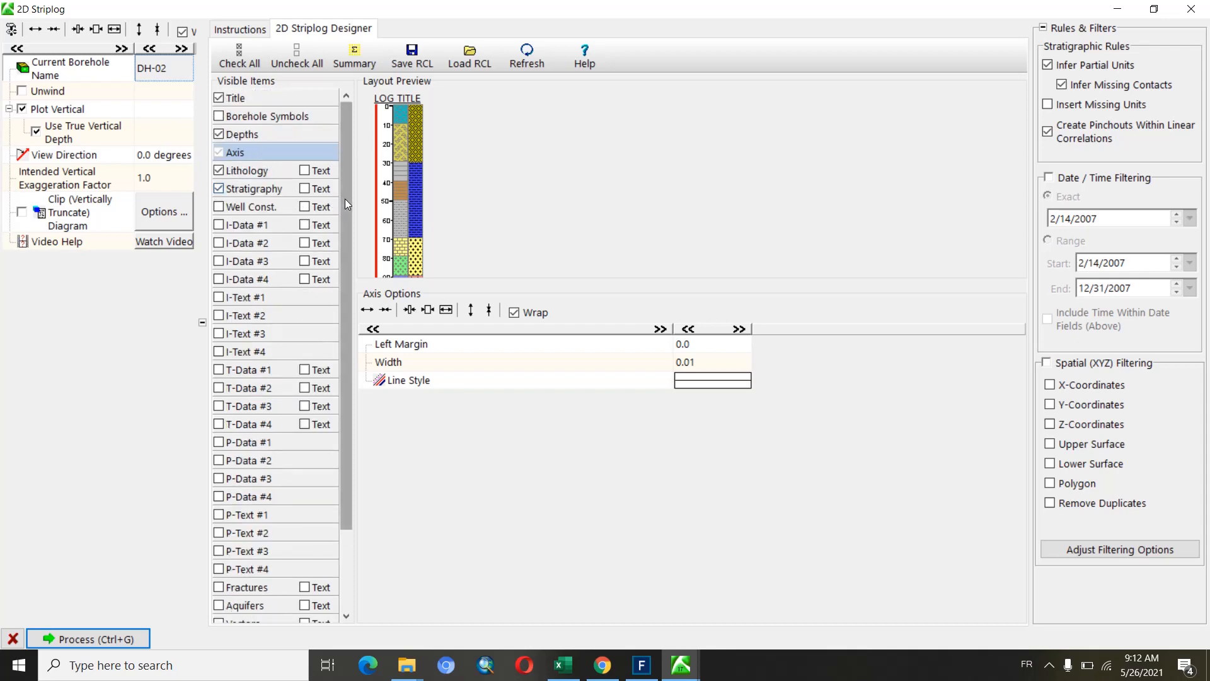
- Add the I-Data #1 bargraph column with the Ca track to the striplog, trying its text column and removing it again
left_click(218, 226)
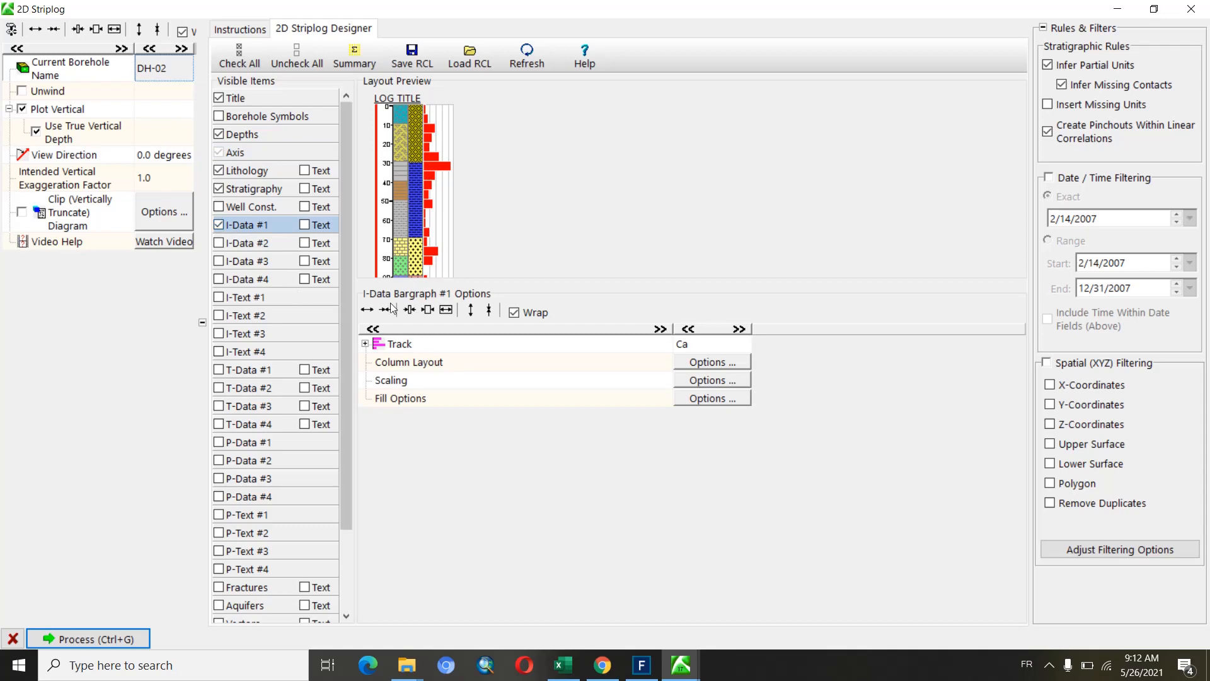
left_click(728, 351)
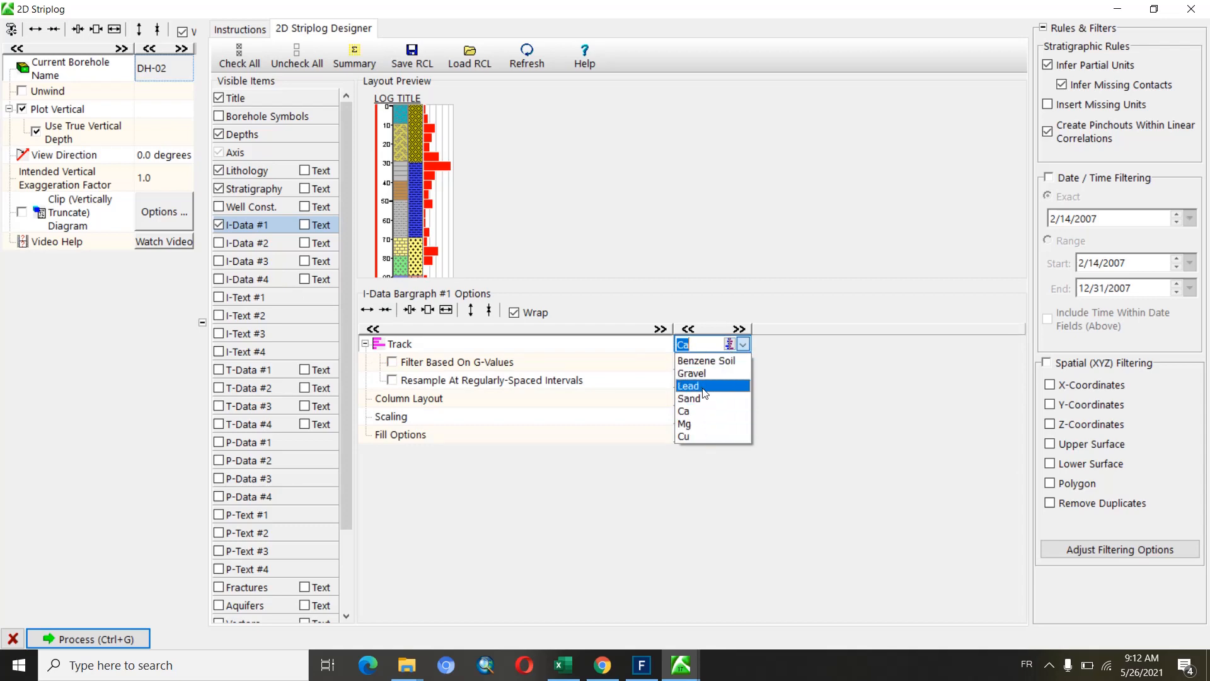
left_click(700, 412)
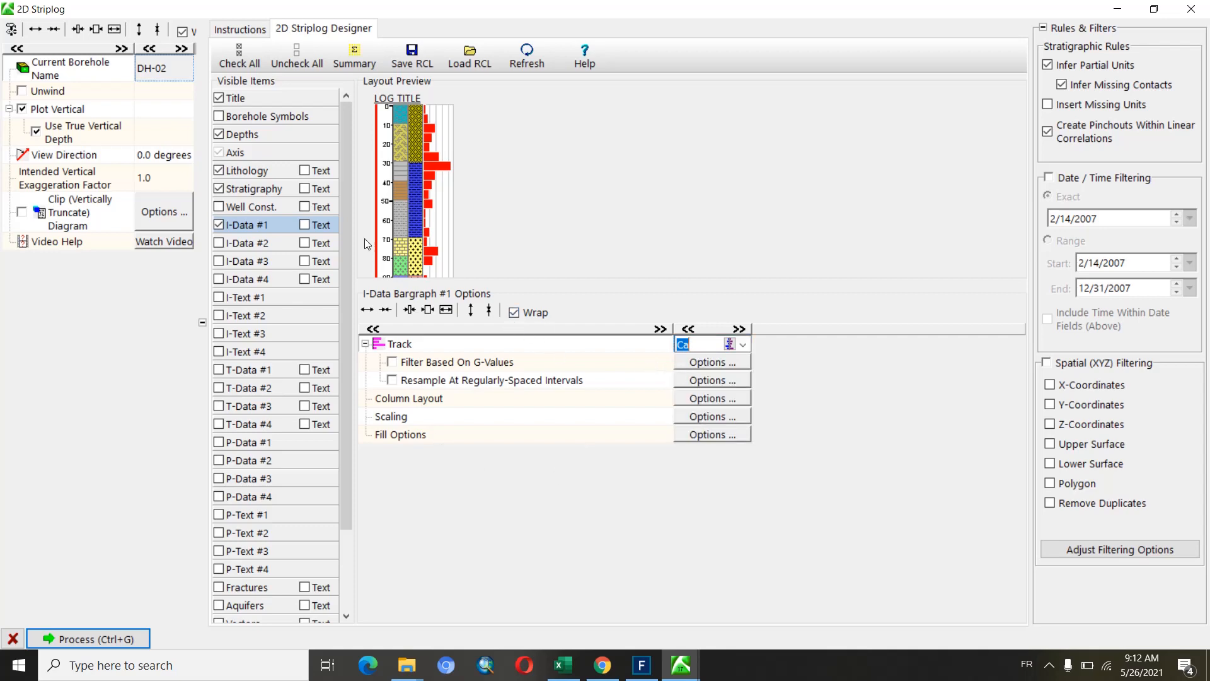
left_click(303, 226)
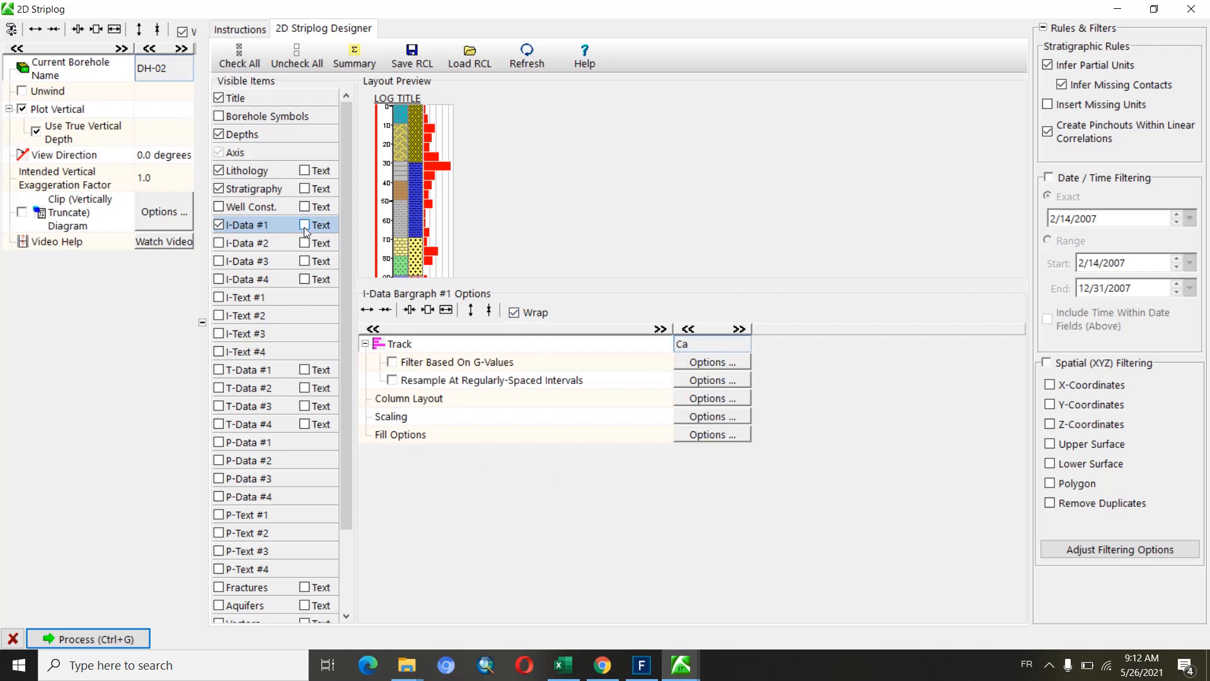
left_click(305, 225)
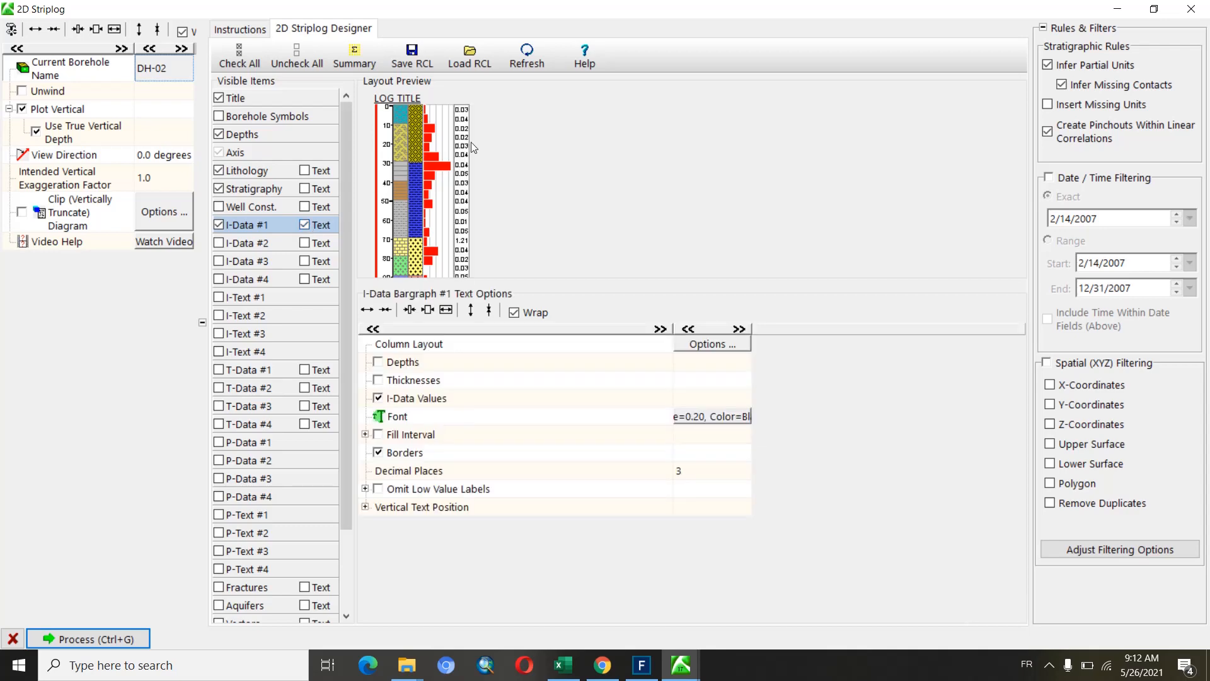
left_click(304, 225)
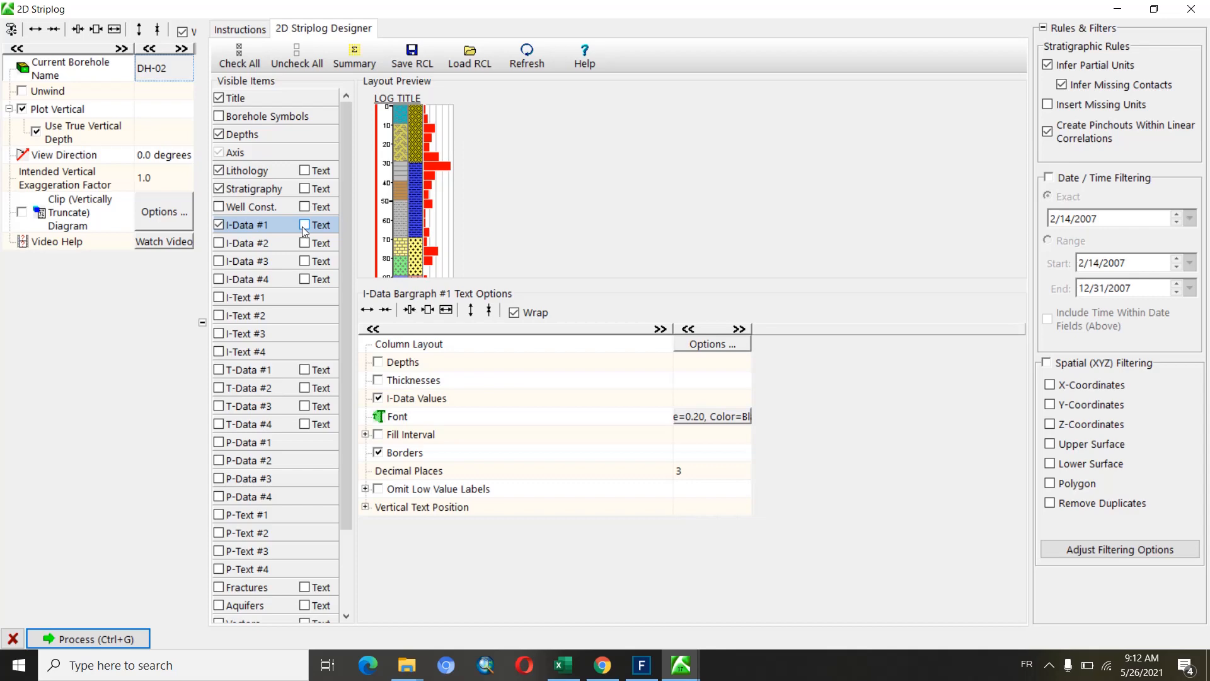
- Generate the DH-02 striplog and save it as DH_02.Rw2D in the Rockwork folder
left_click(89, 639)
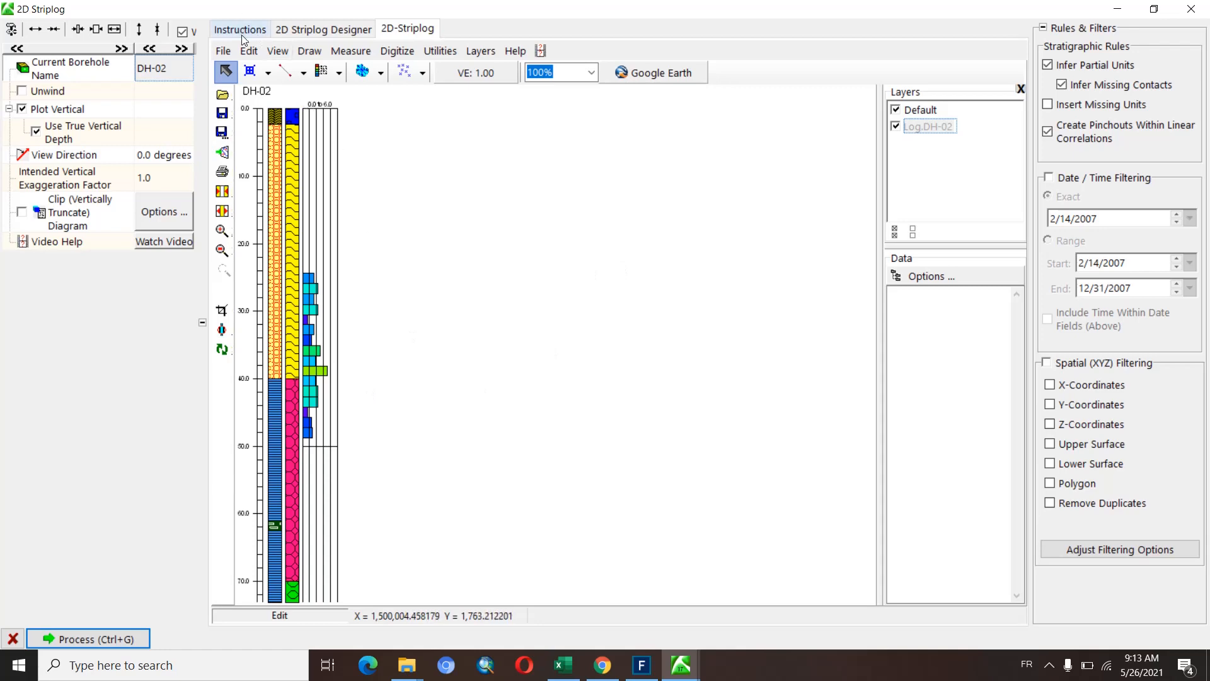
left_click(222, 52)
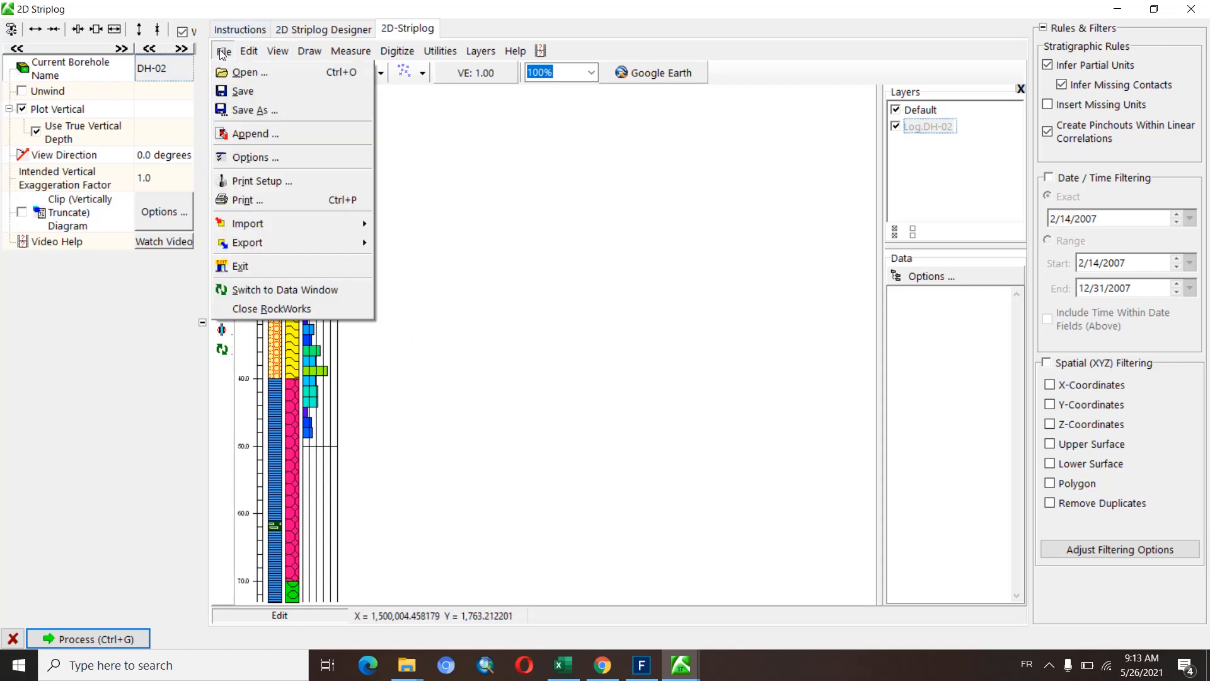
left_click(244, 108)
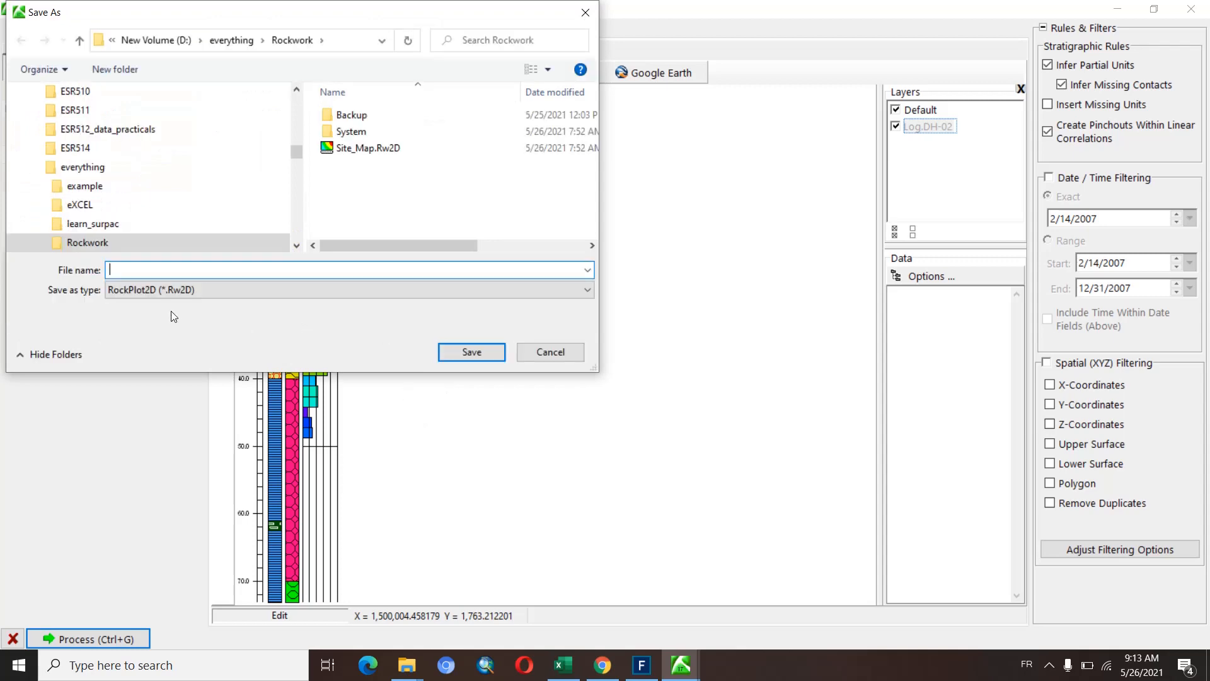
left_click(456, 351)
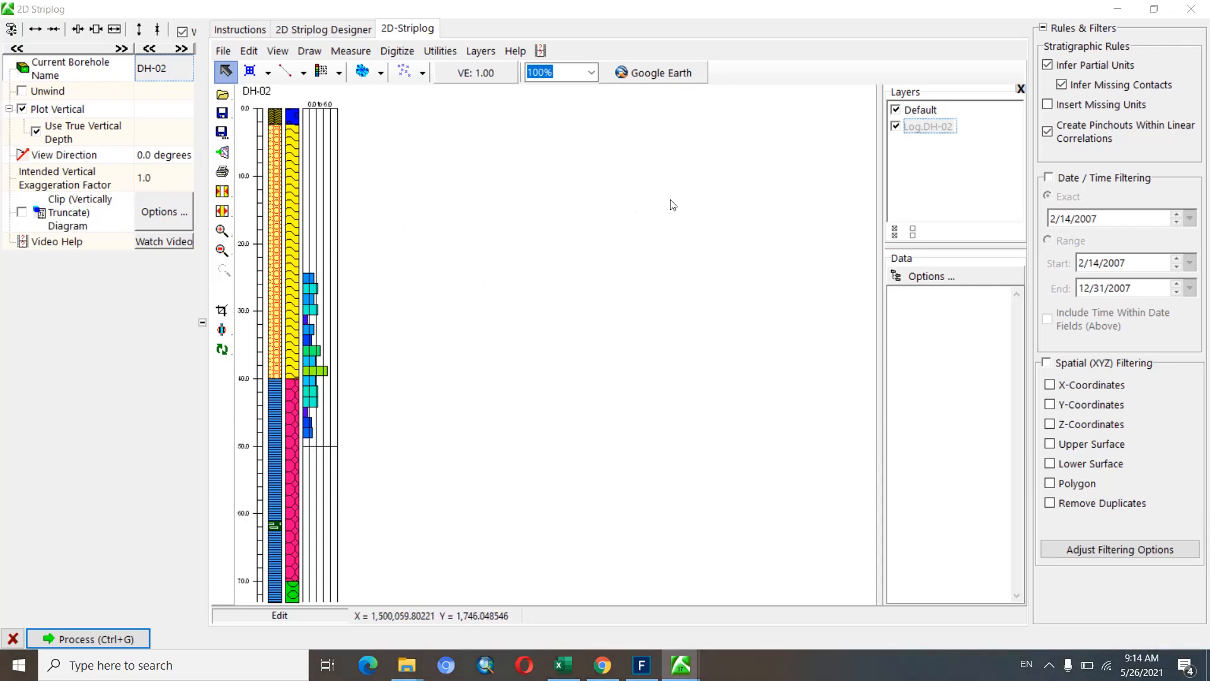
left_click(1197, 13)
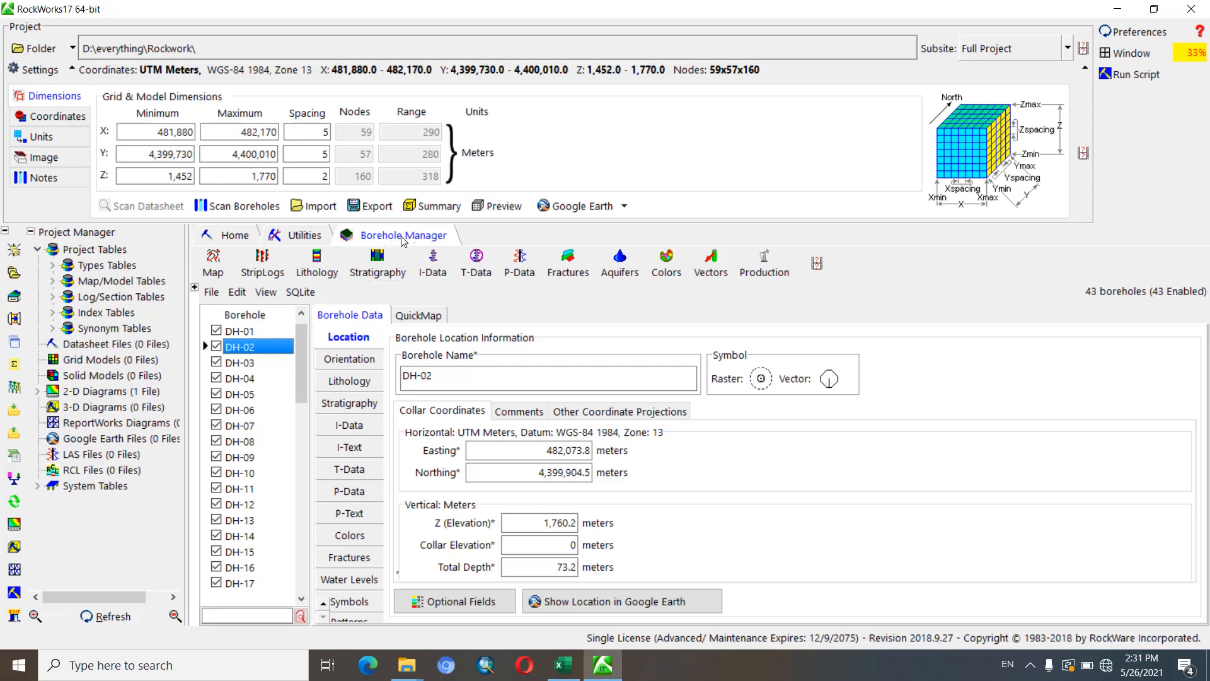
- Open the 2D hole-to-hole striplog section tool and check its striplog designer and section selection map
left_click(262, 270)
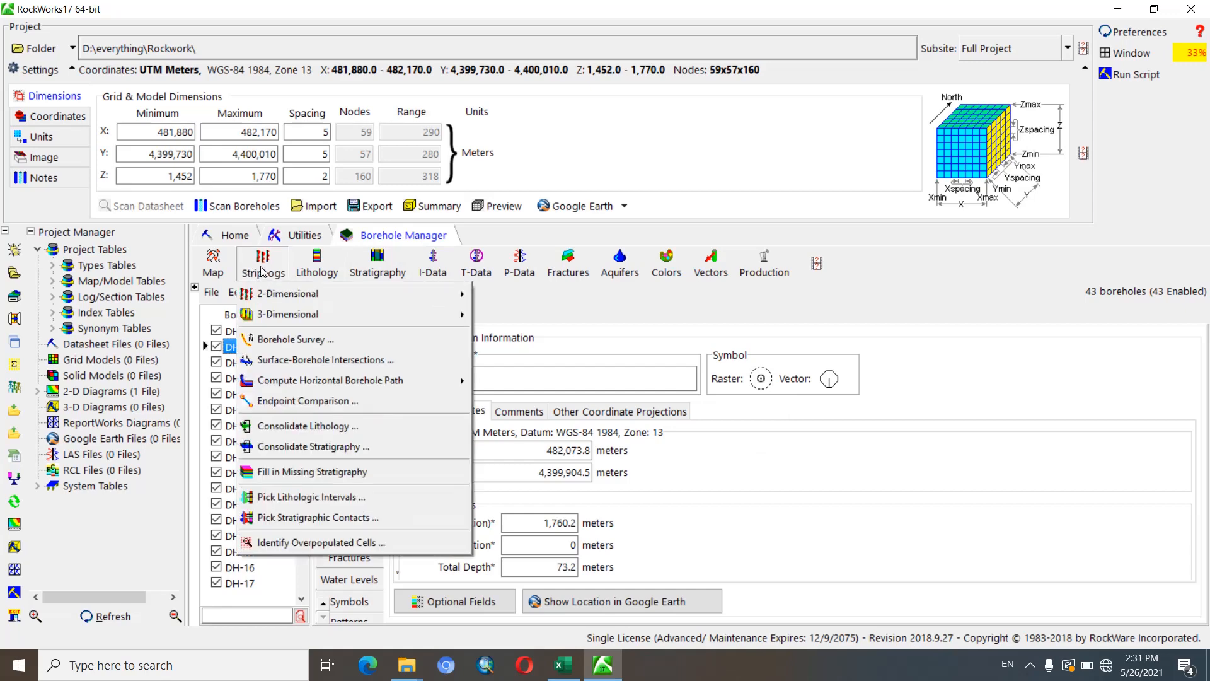
mouse_move(269, 298)
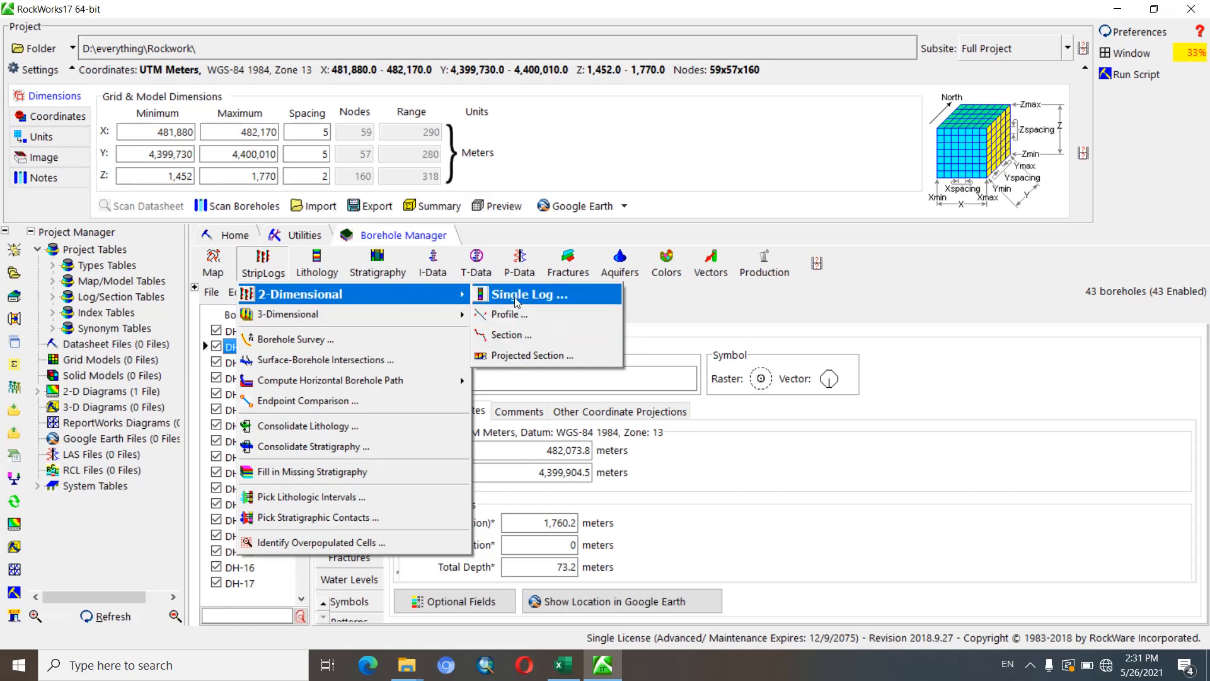
left_click(525, 338)
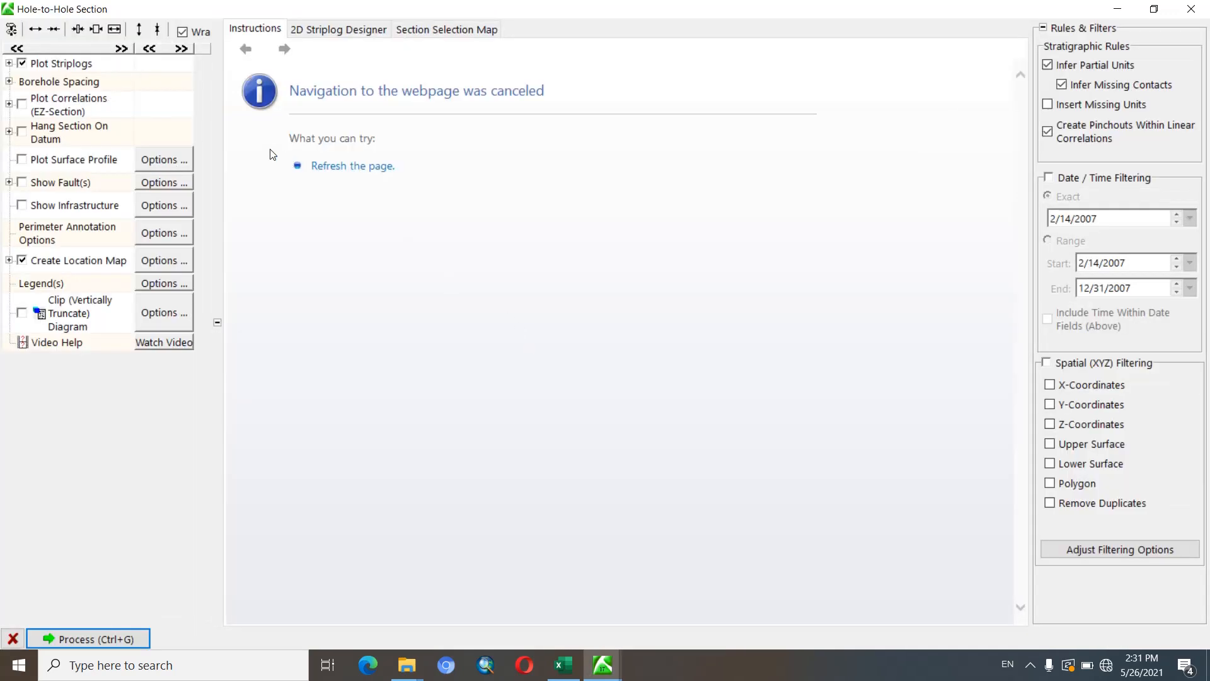
left_click(313, 29)
left_click(415, 29)
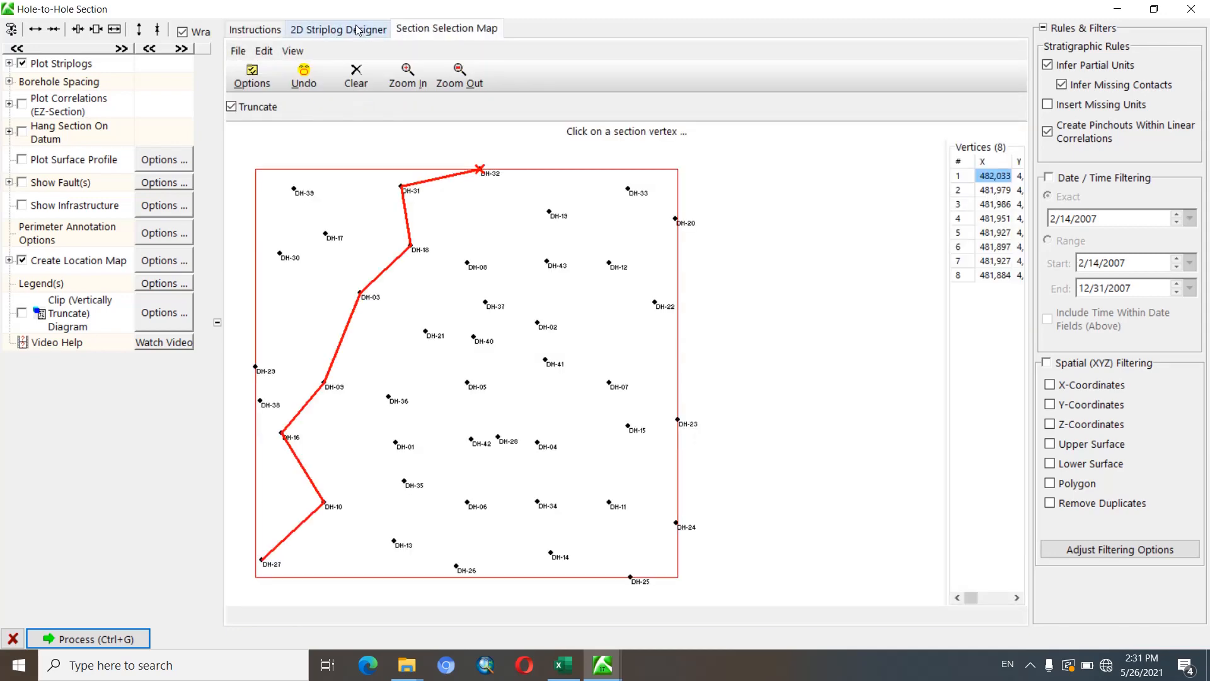
left_click(344, 29)
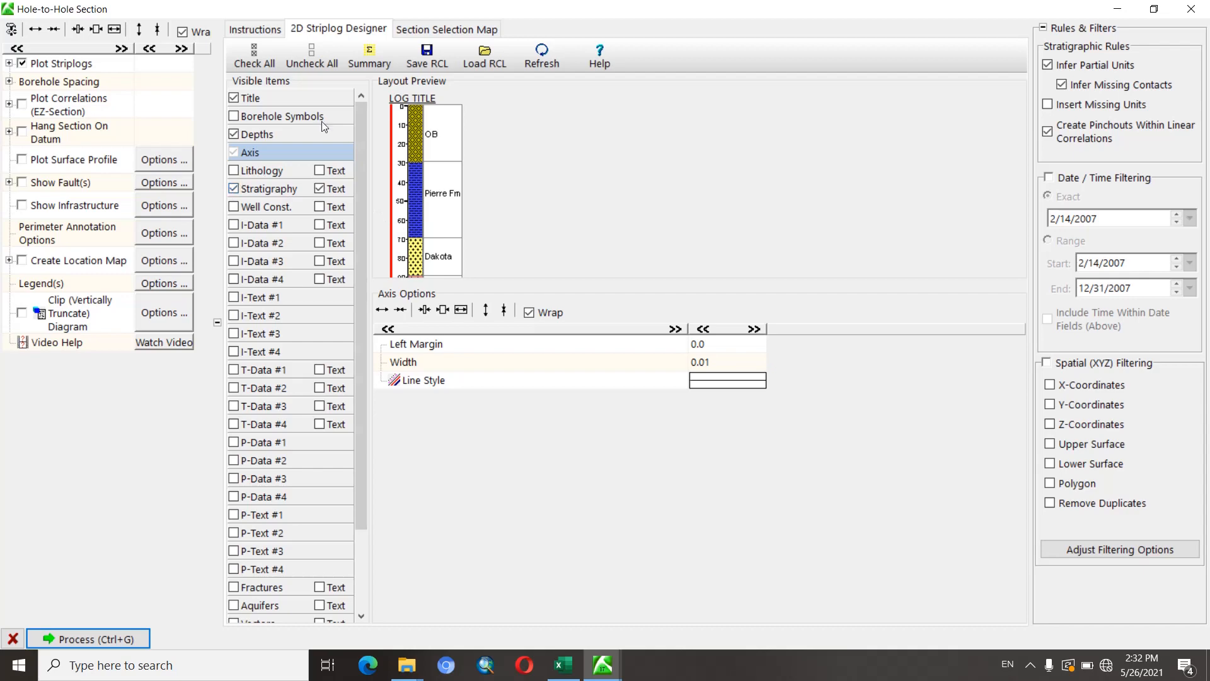
left_click(428, 29)
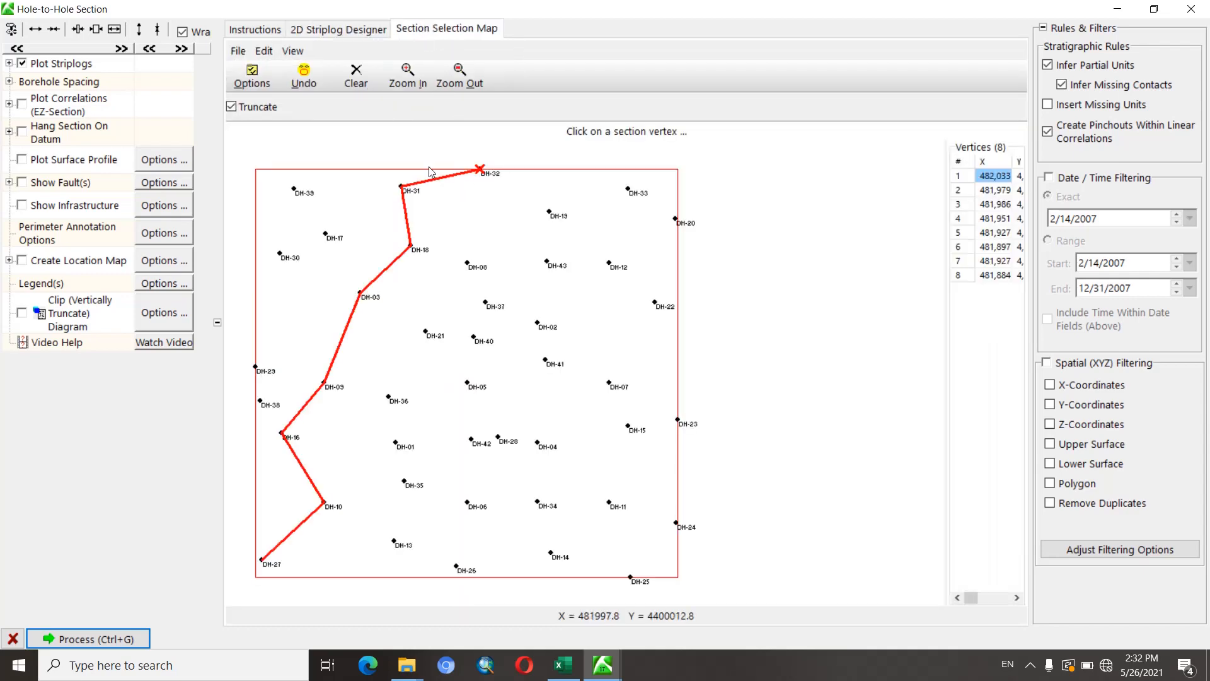
- Clear the existing section trace and draw a new one through DH-32, DH-31, DH-18, DH-03, DH-09, DH-16 and DH-27
left_click(357, 80)
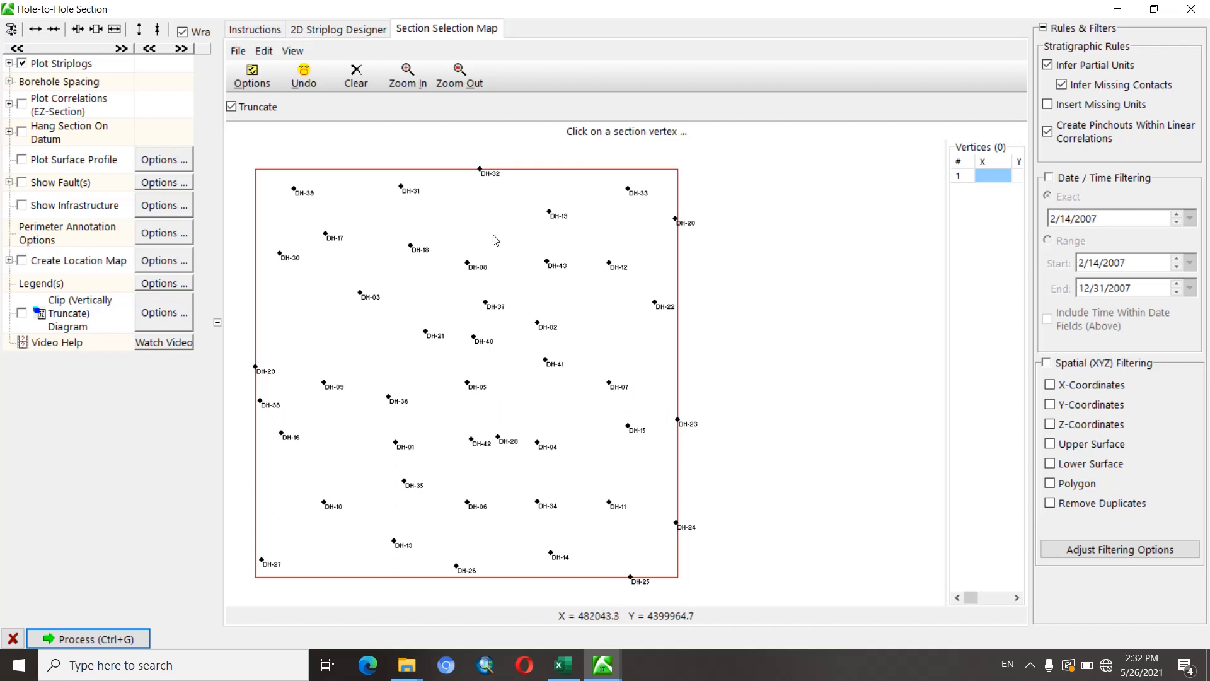
left_click(479, 168)
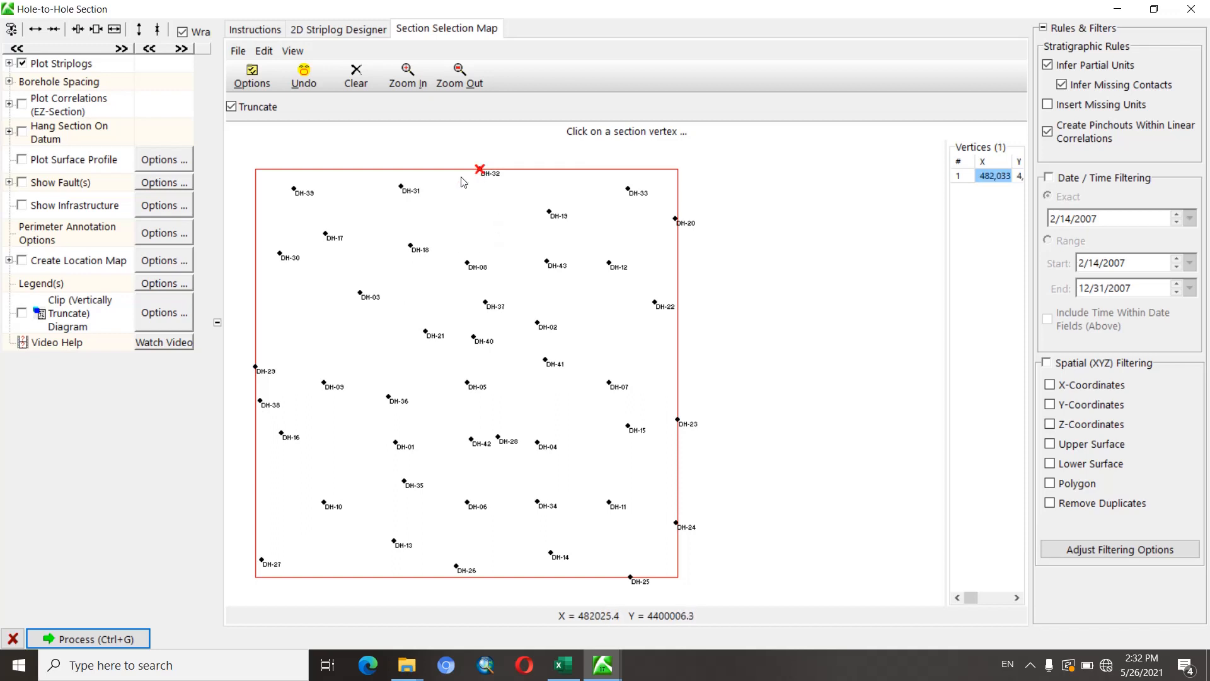
left_click(401, 186)
left_click(411, 245)
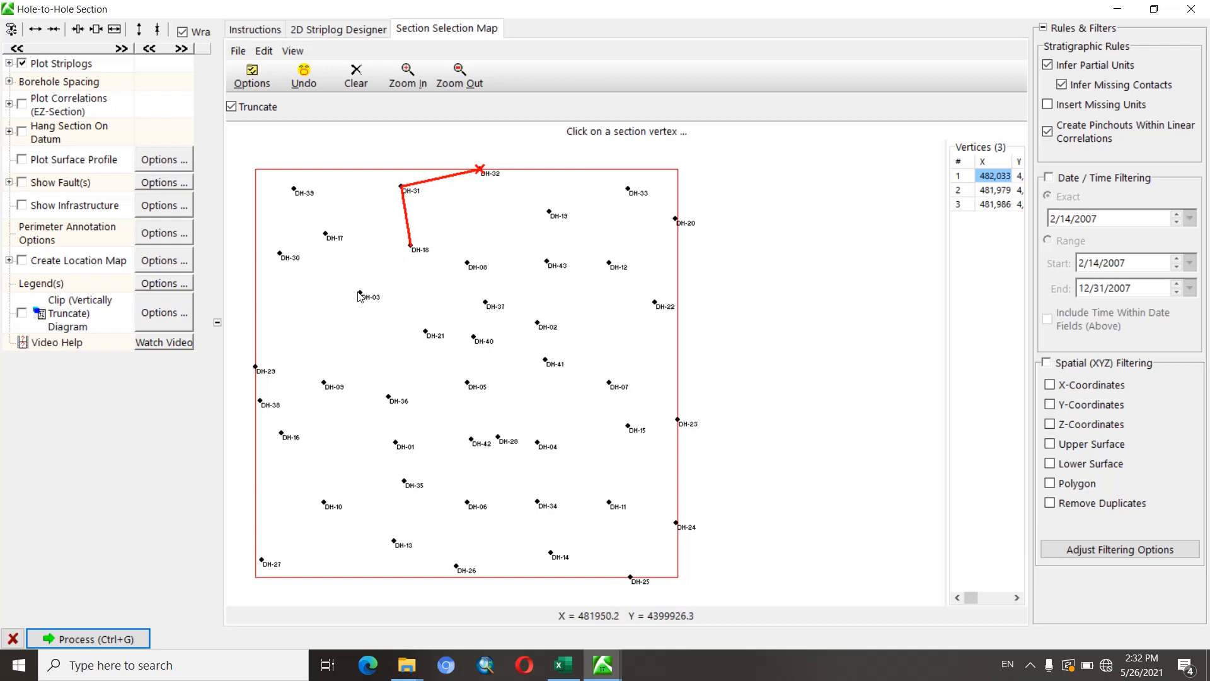
left_click(360, 293)
left_click(324, 383)
left_click(284, 440)
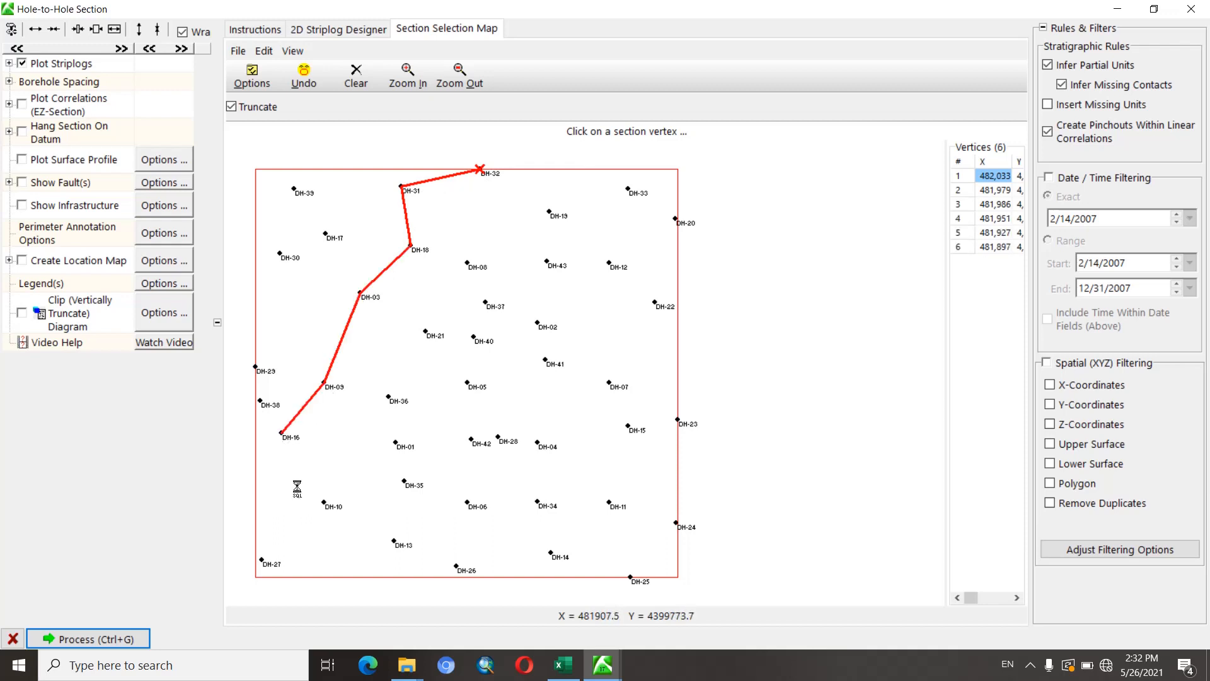
left_click(264, 561)
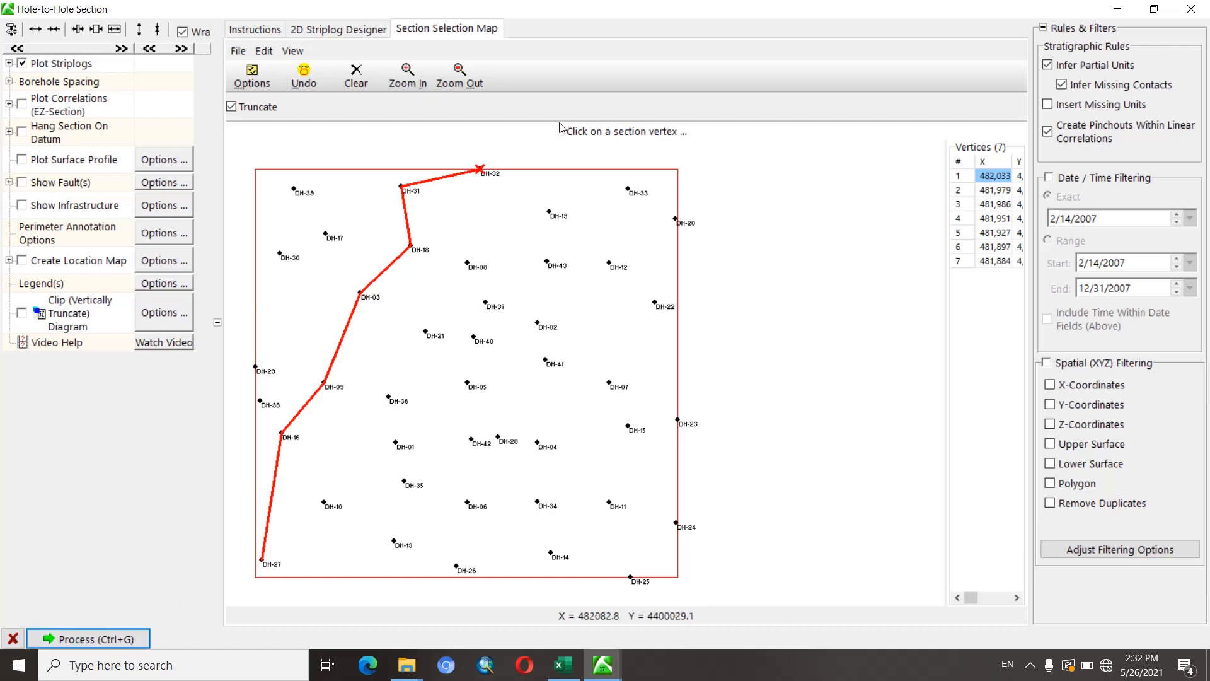
- Generate the striplog section and examine the DH-32 log at its A end up close
left_click(93, 642)
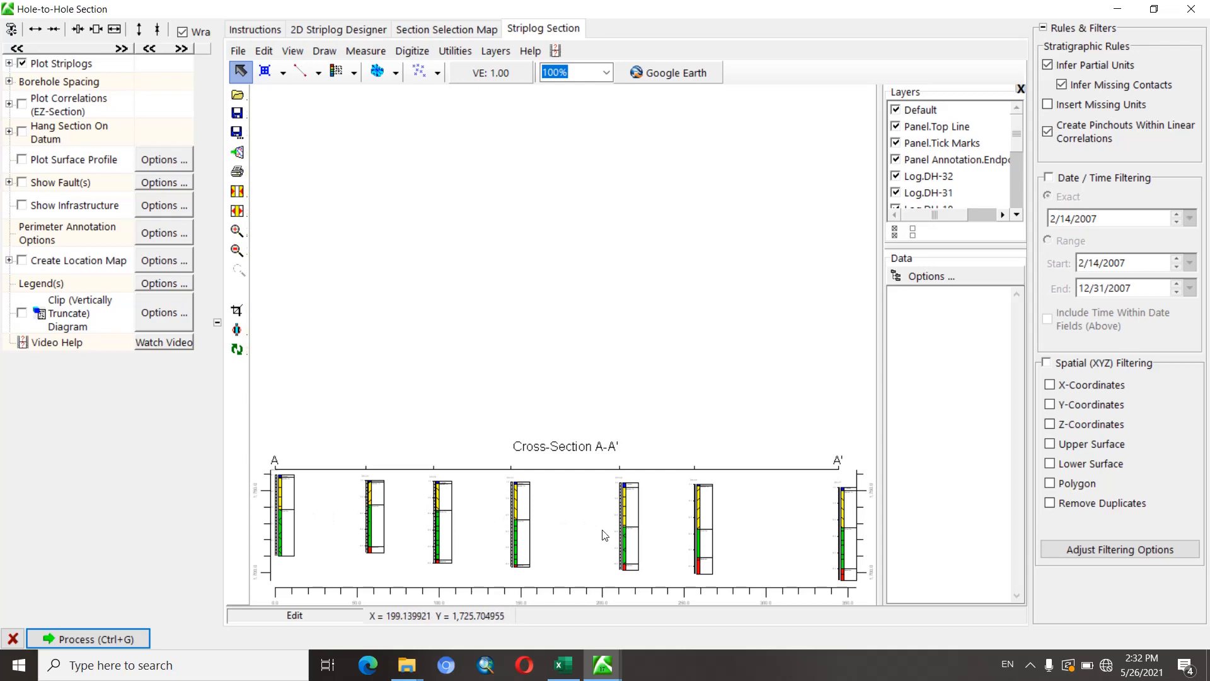
left_click(237, 231)
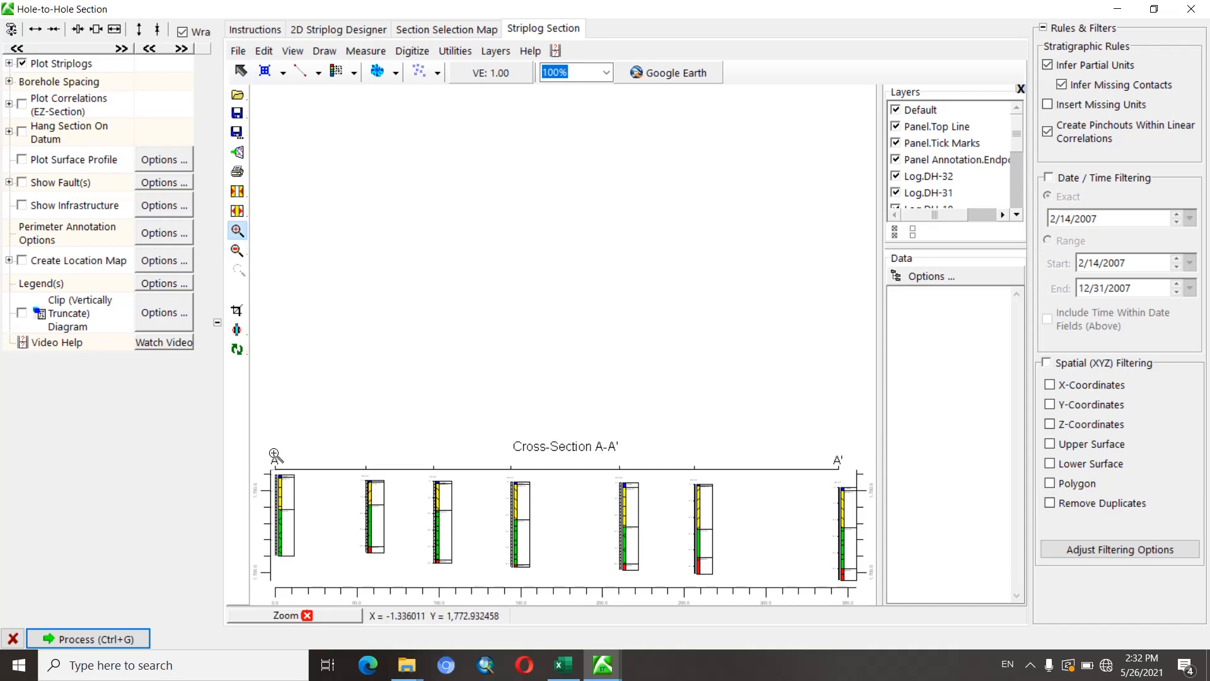
left_click_drag(269, 445, 466, 583)
left_click_drag(258, 179, 386, 482)
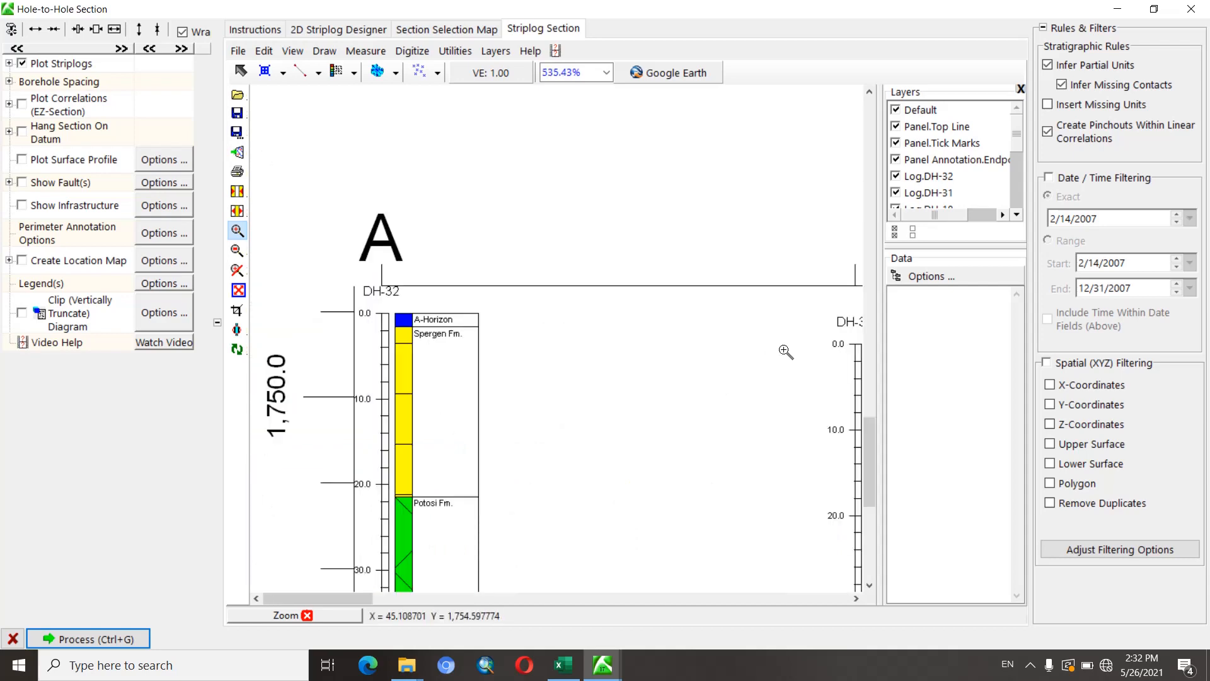
left_click_drag(872, 444, 877, 385)
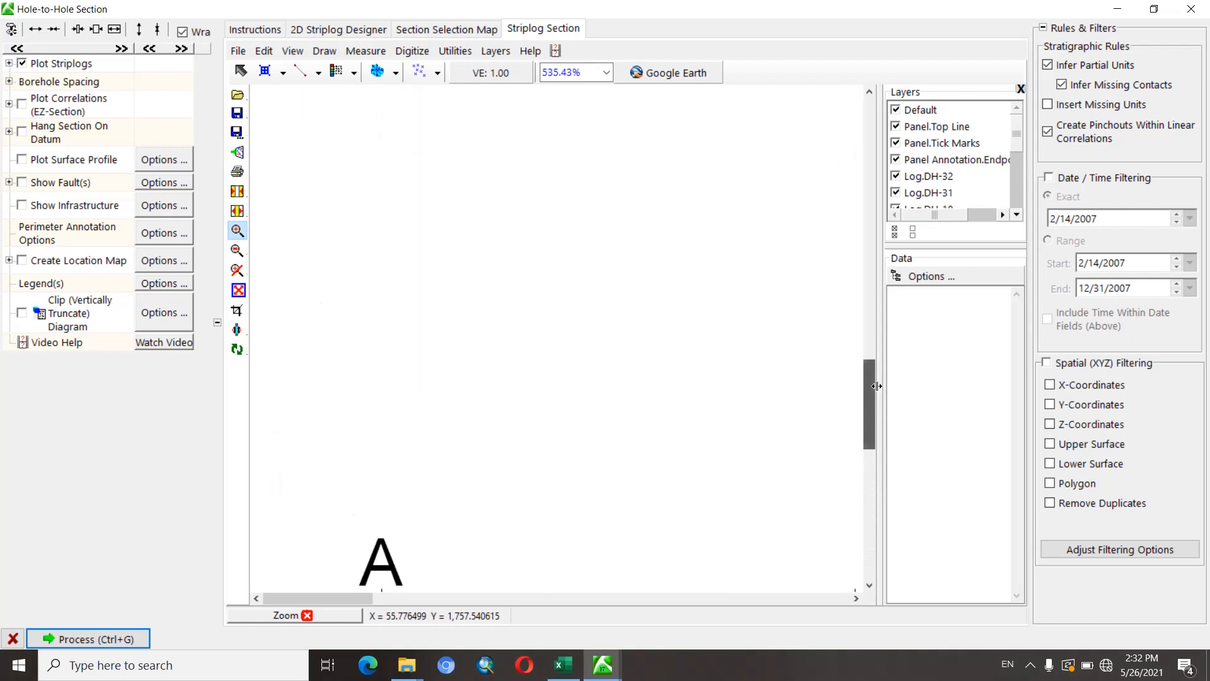
left_click(238, 249)
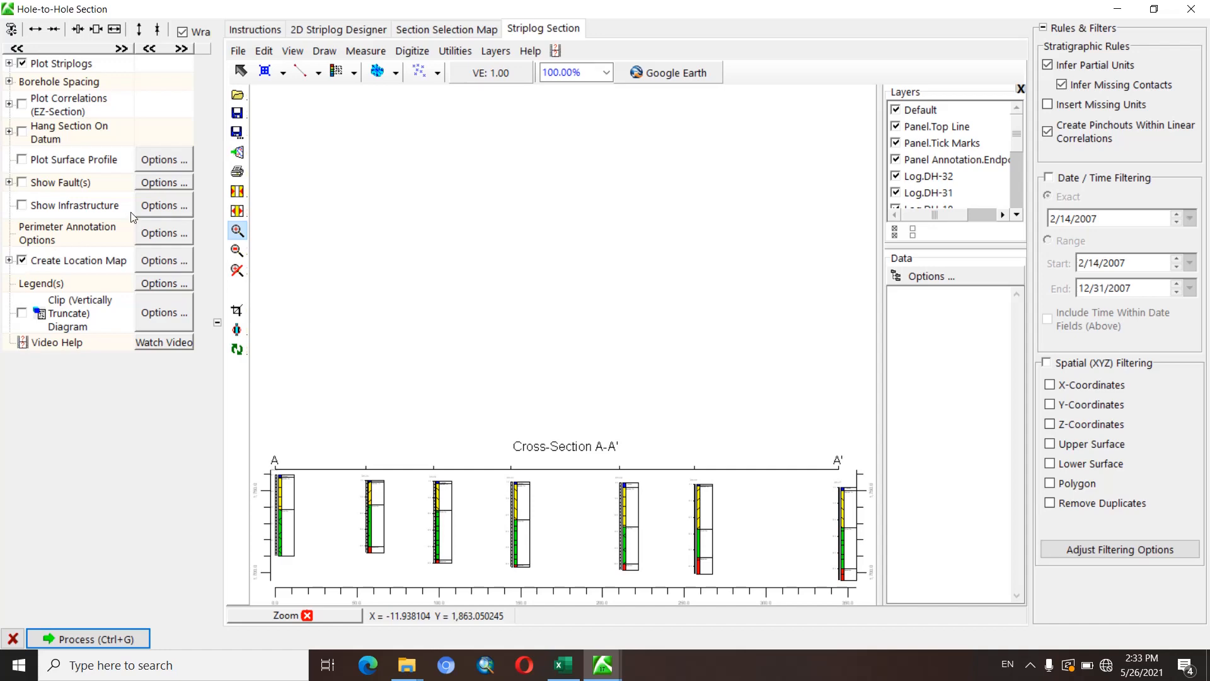
- Check the section trace and regenerate the striplog section with Create Location Map enabled
left_click(441, 28)
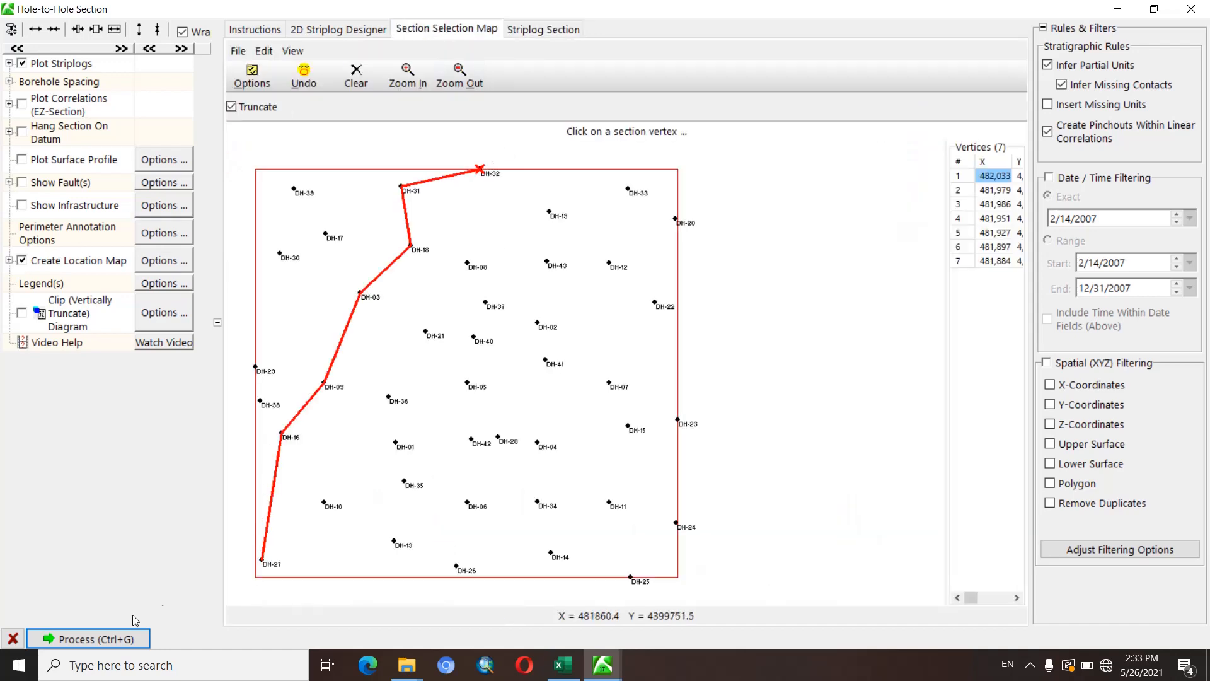
left_click(92, 639)
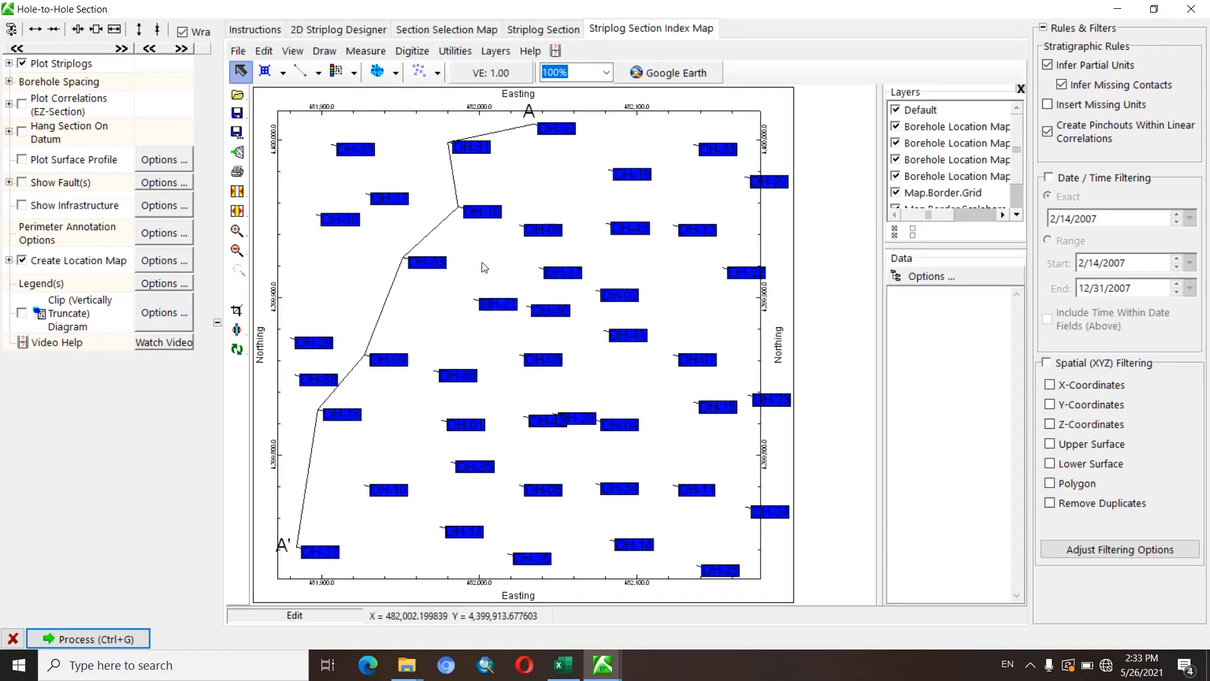
left_click(243, 55)
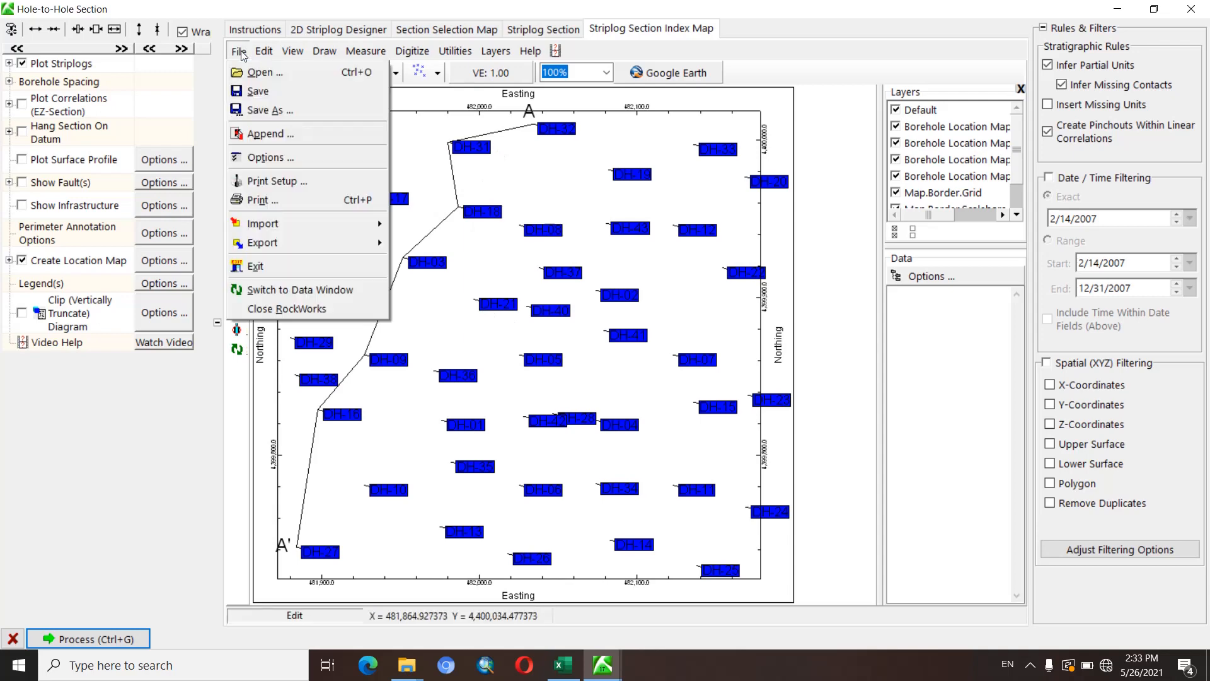
mouse_move(281, 251)
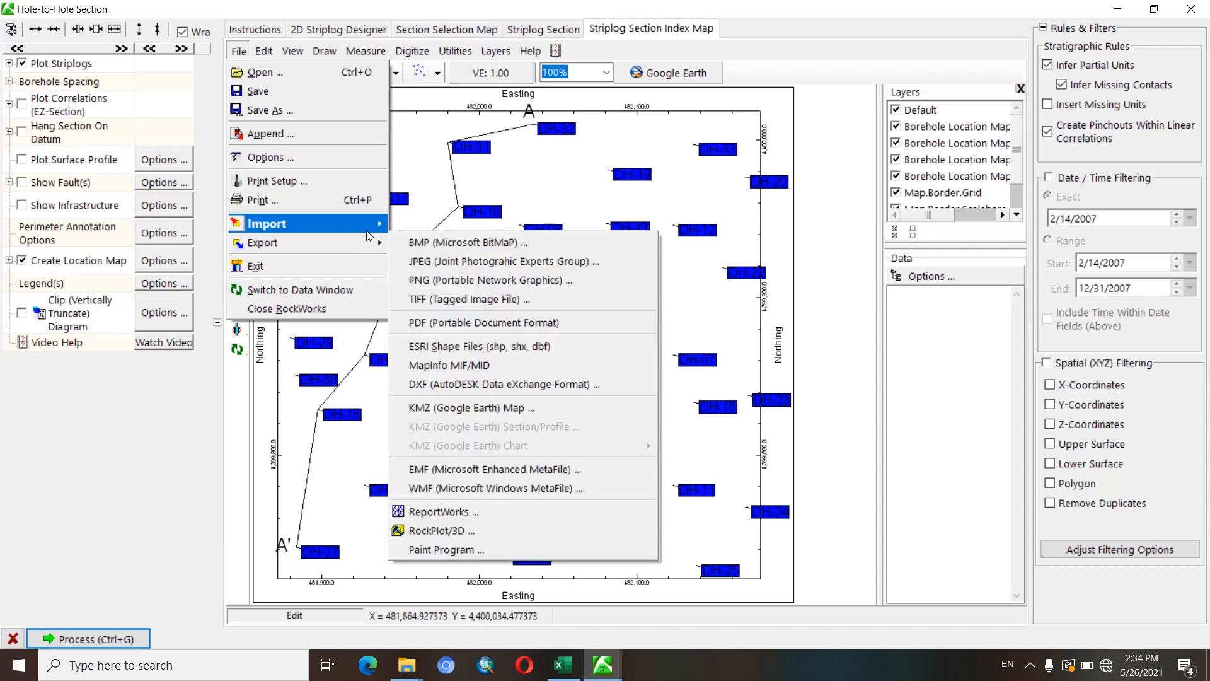
left_click(321, 108)
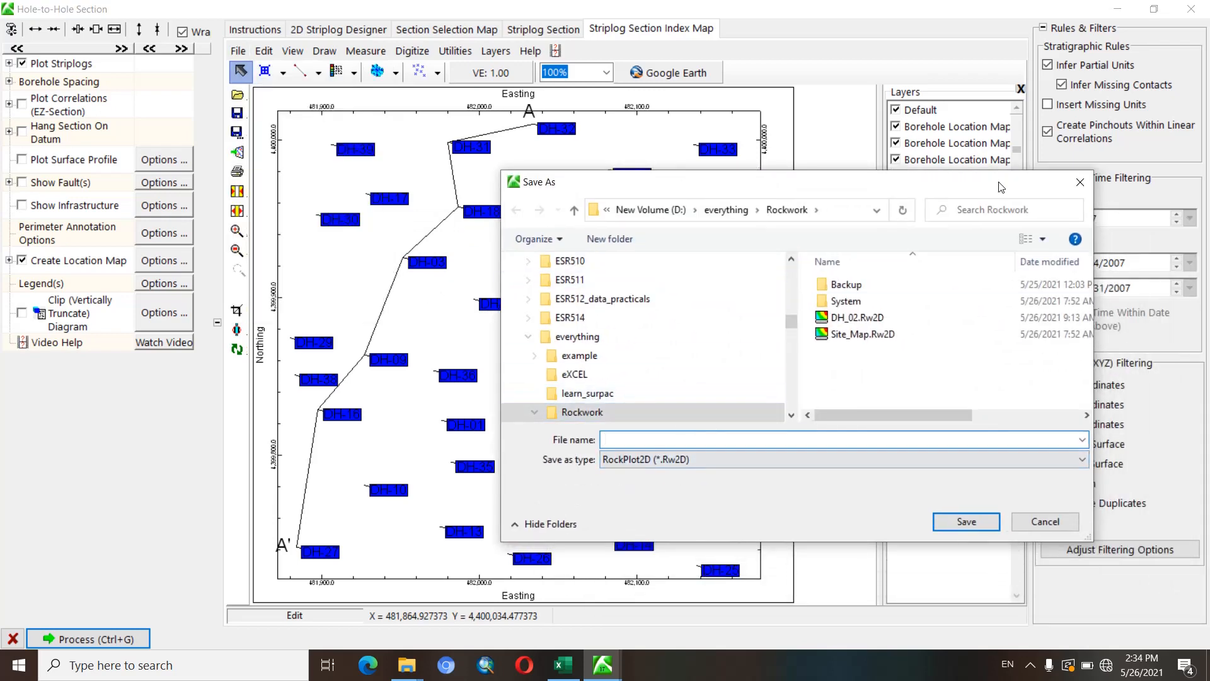
left_click_drag(975, 181, 952, 183)
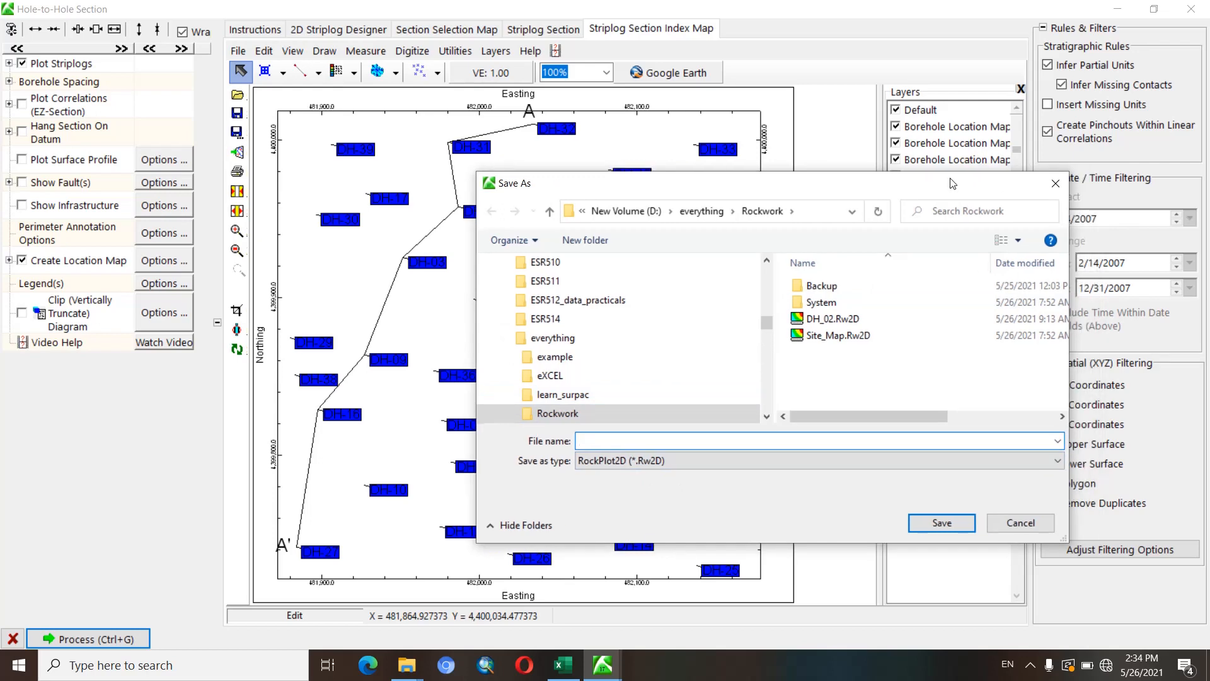
left_click(1055, 182)
- Compare the Cross-Section A-A' striplogs with the trace on the section selection map
left_click(521, 31)
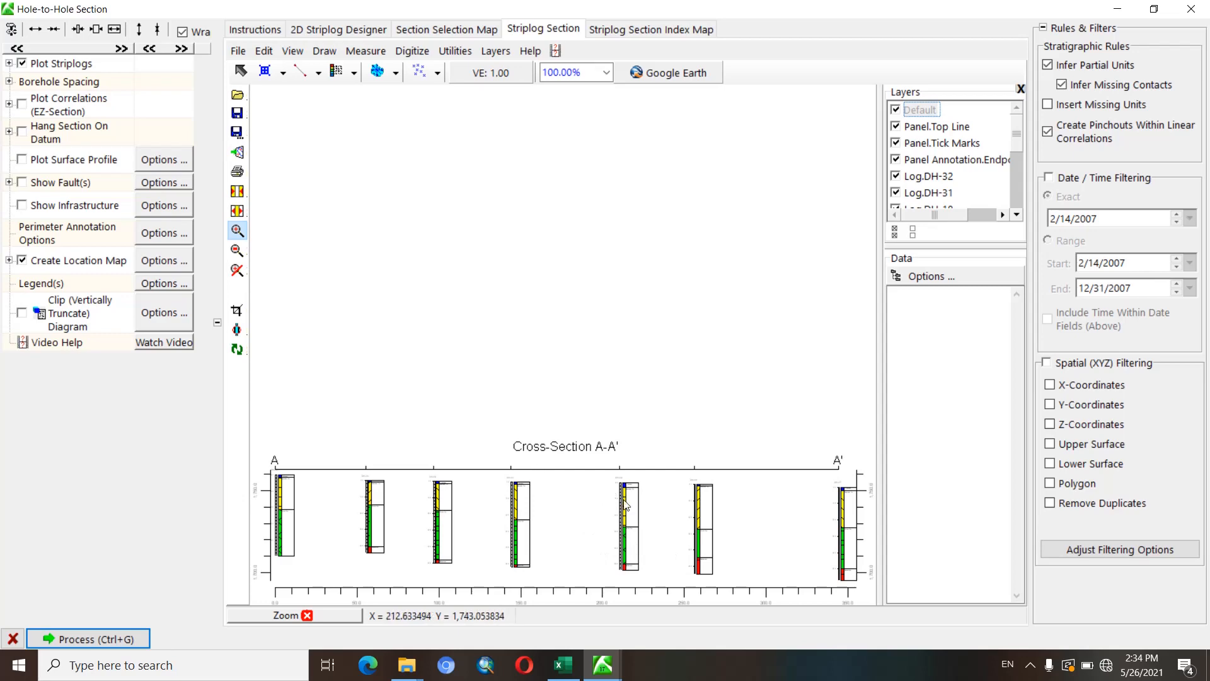
left_click(426, 32)
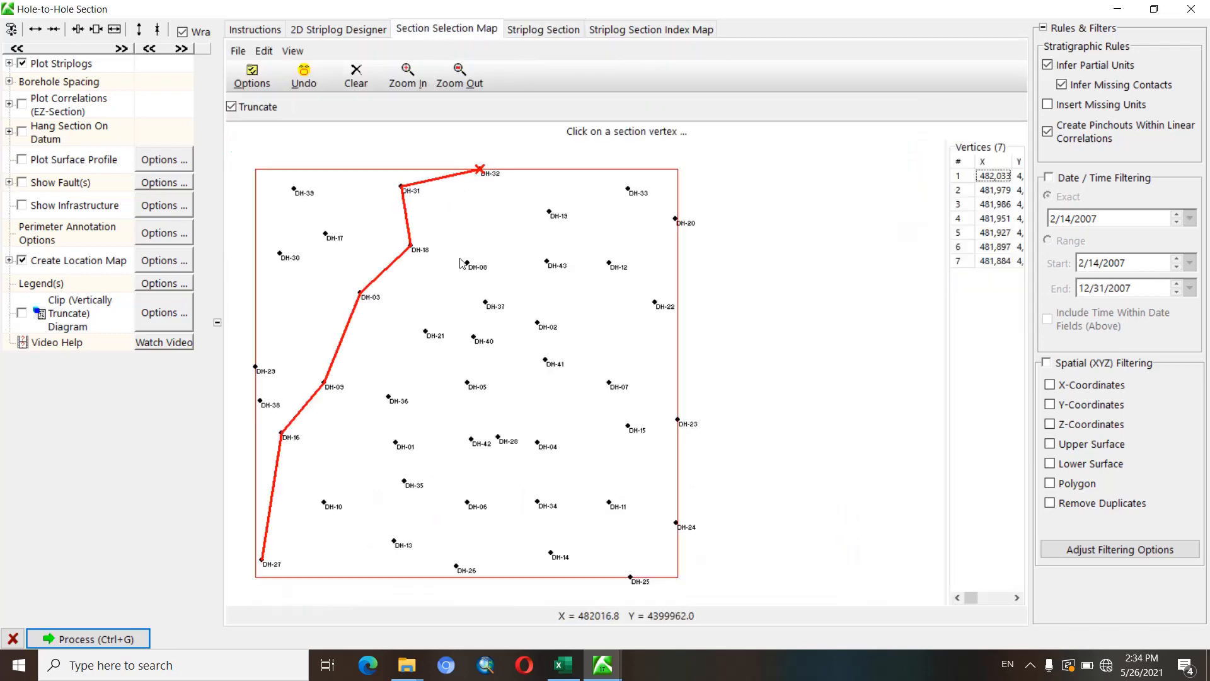
- Clear the section trace, redraw it through DH-32, DH-19, DH-43, DH-02, DH-41, DH-04, DH-11 and DH-25, and generate its striplog section
left_click(357, 76)
left_click(480, 169)
left_click(558, 222)
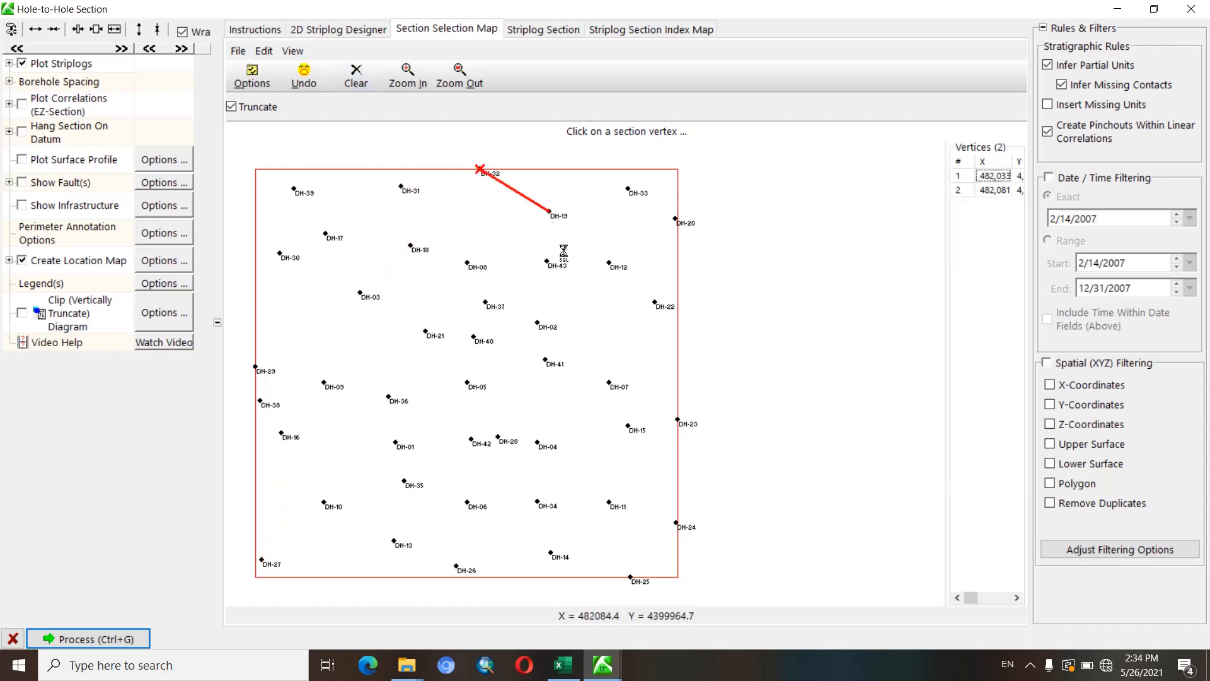
left_click(546, 261)
left_click(537, 322)
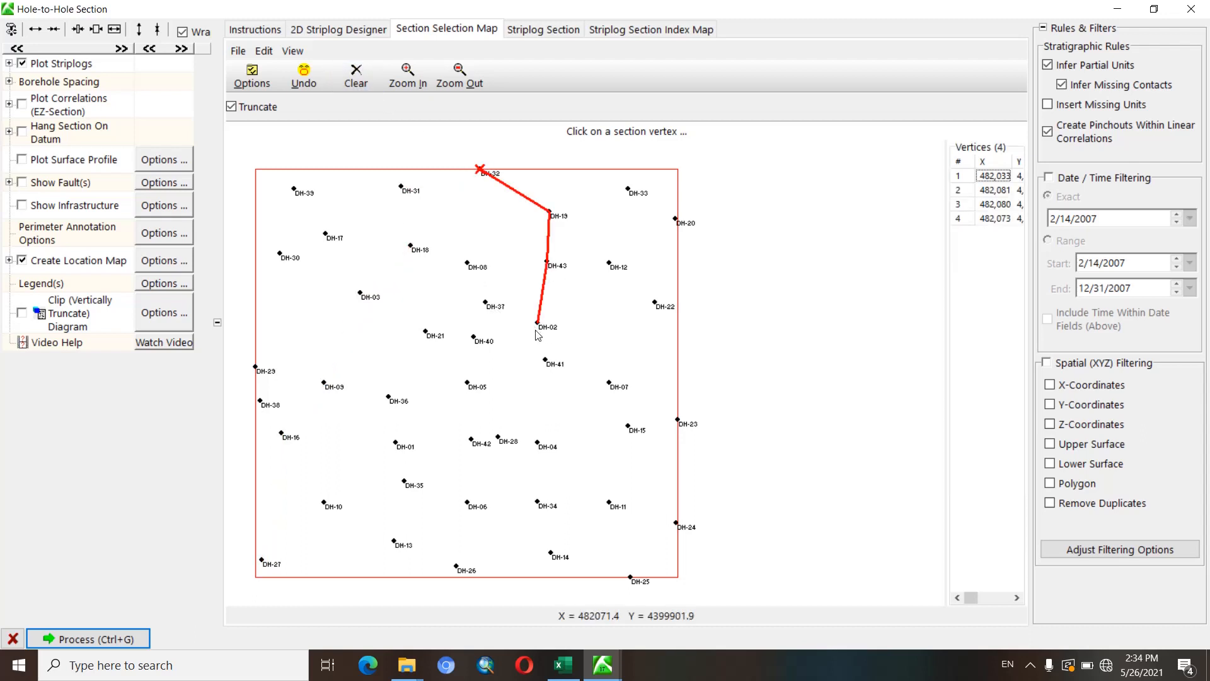
left_click(545, 362)
left_click(537, 443)
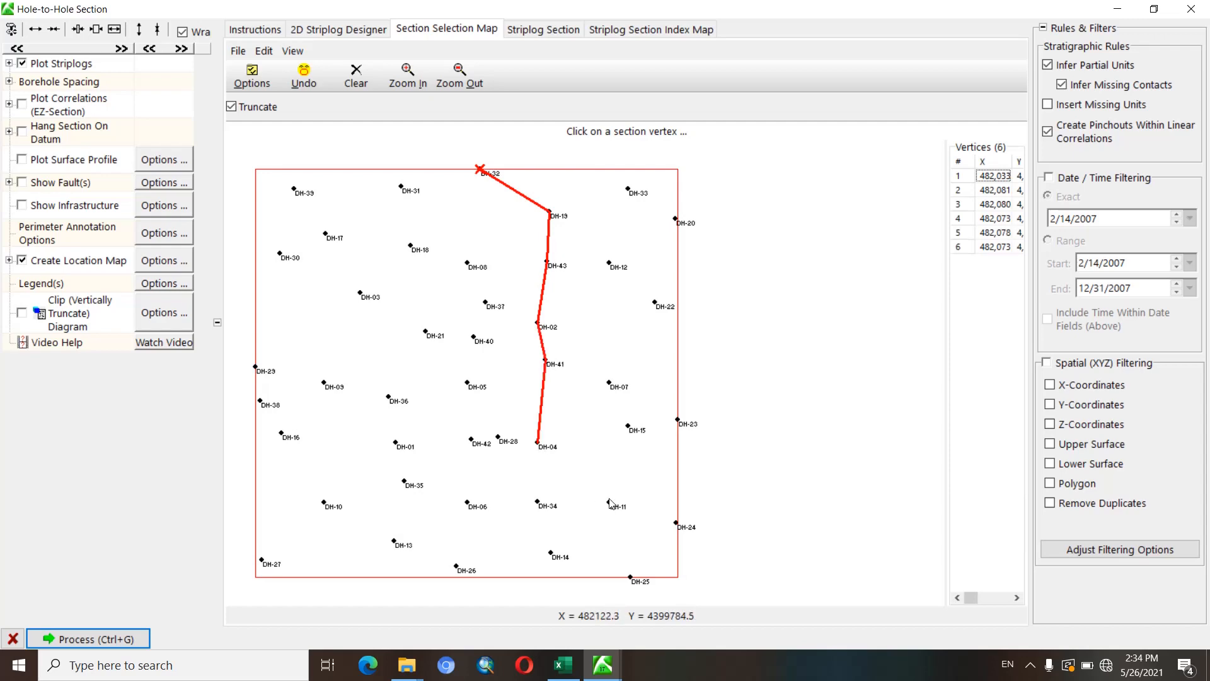
left_click(609, 502)
left_click(630, 576)
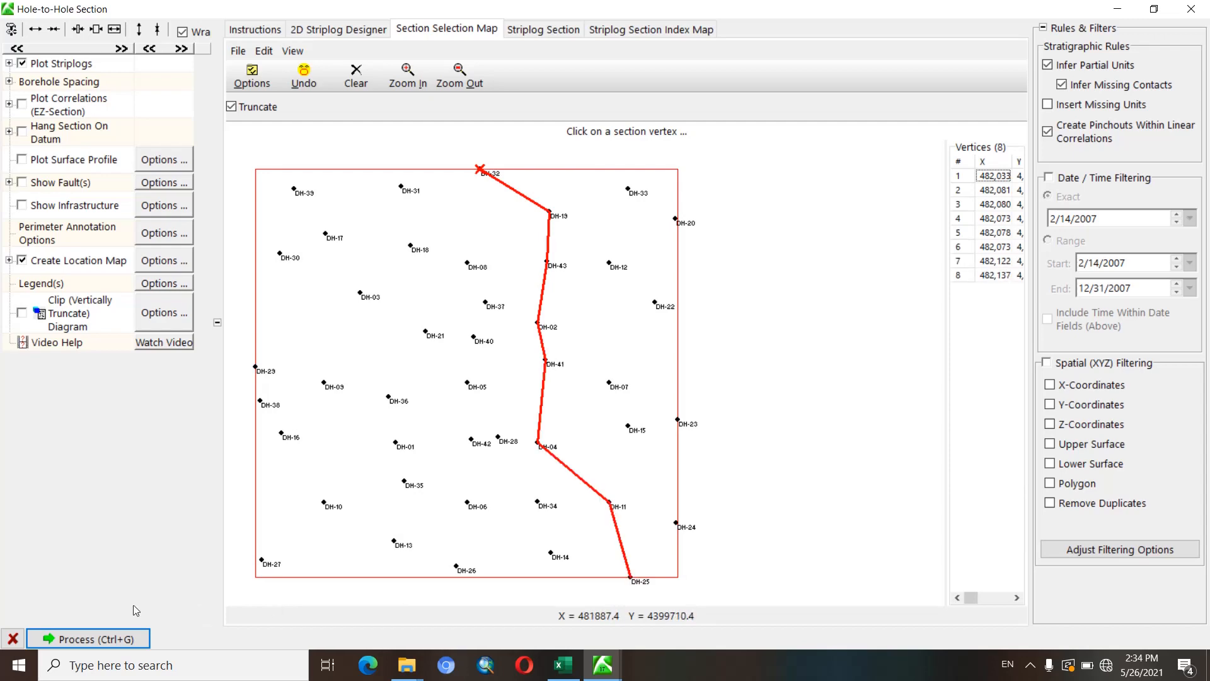
left_click(97, 639)
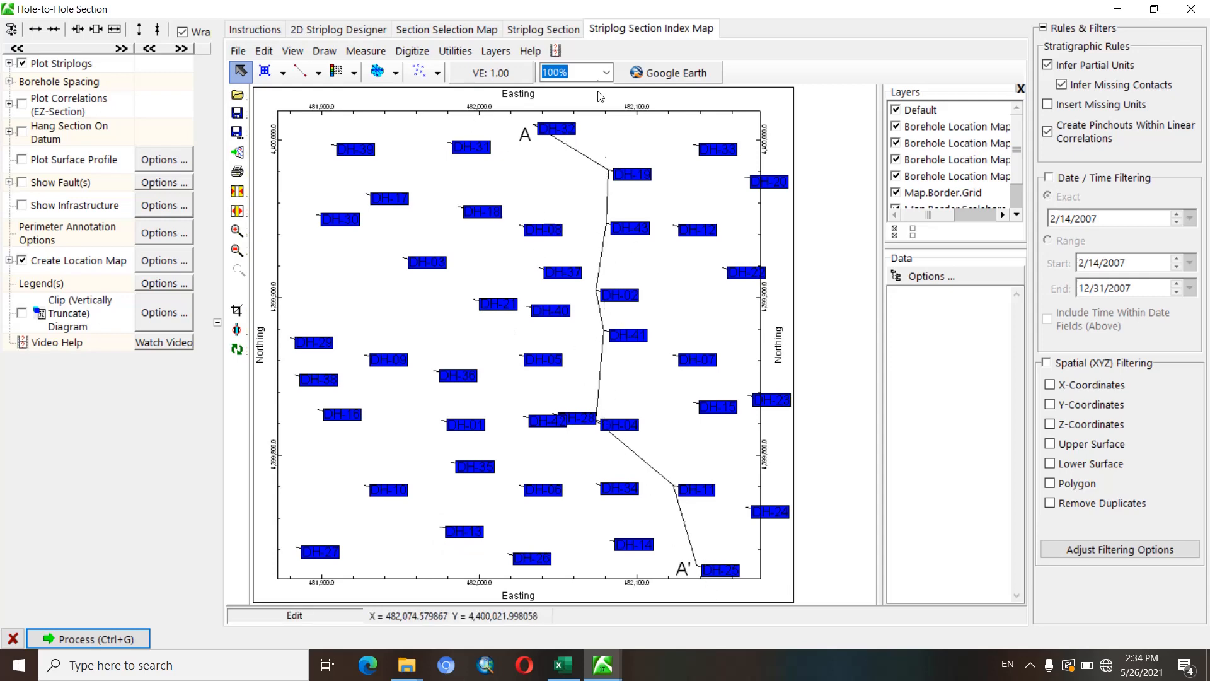
left_click(545, 30)
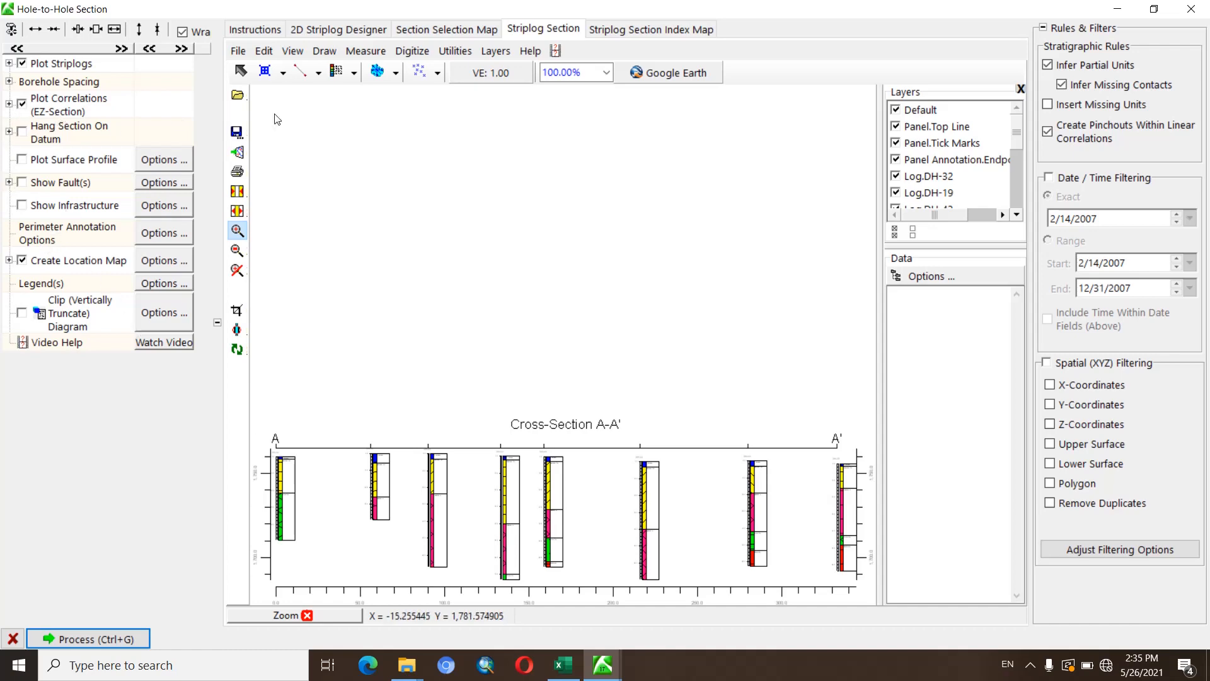
- Redraw the section trace through DH-32, DH-31, DH-18, DH-03, DH-09, DH-16, DH-10 and DH-27, and generate the striplog section with Plot Correlations enabled
left_click(418, 30)
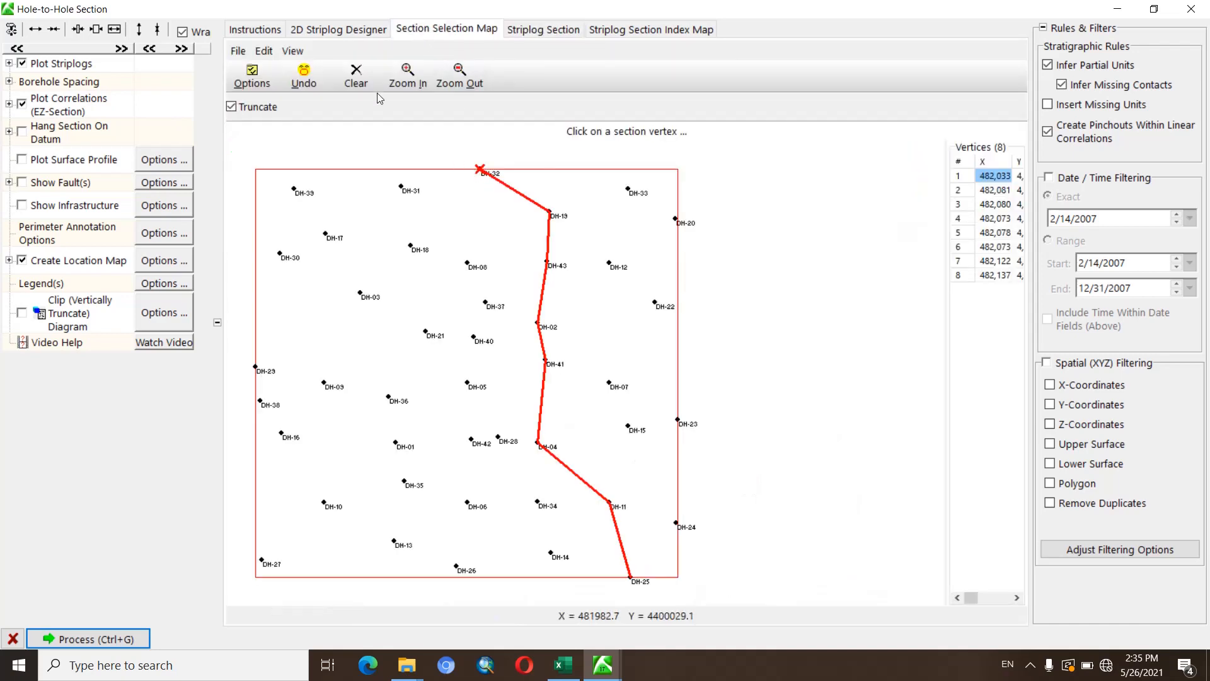
left_click(357, 74)
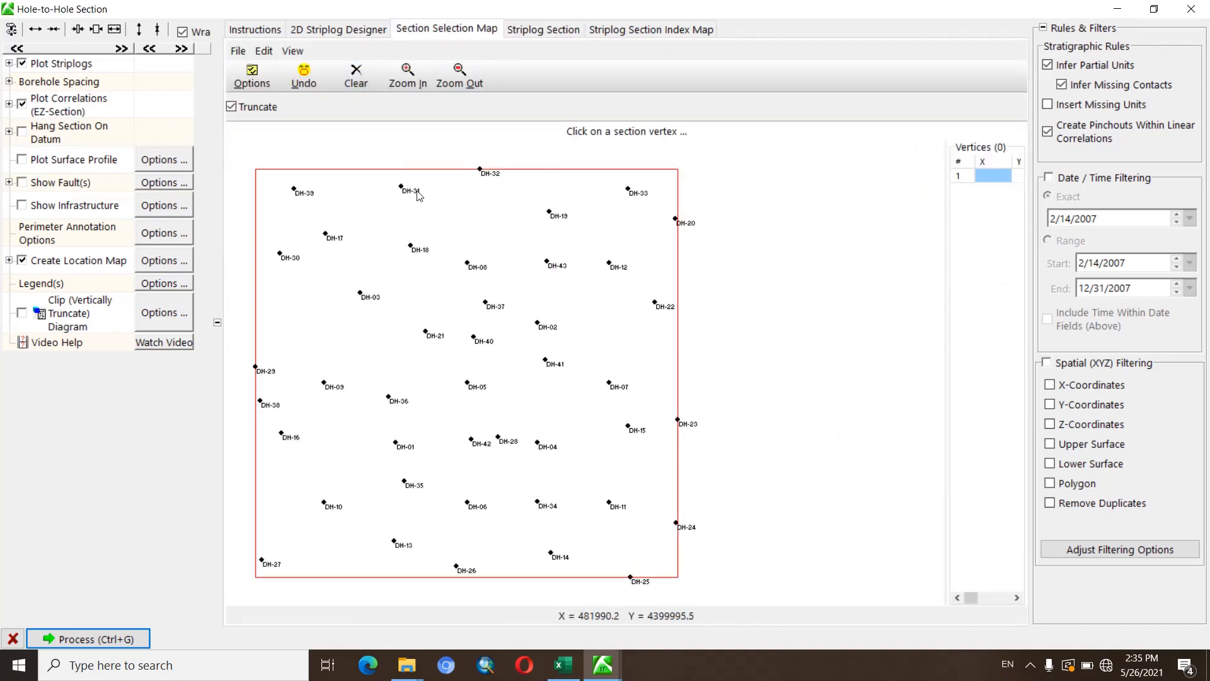
left_click(481, 172)
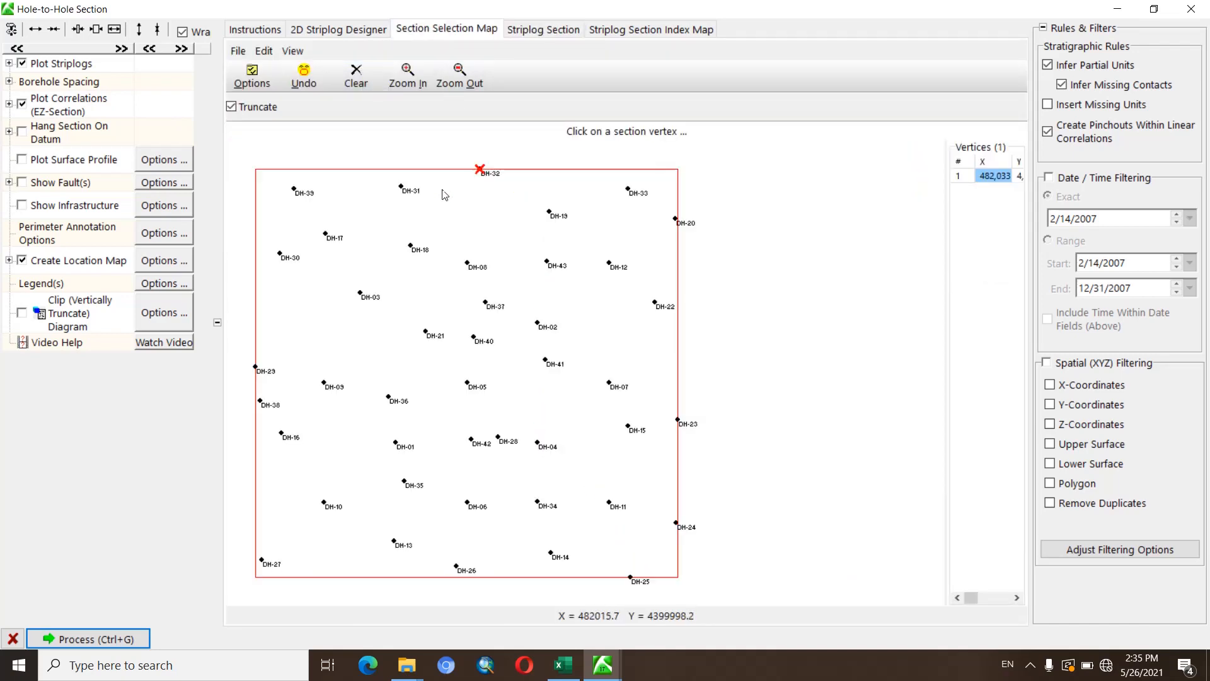
left_click(404, 189)
left_click(411, 246)
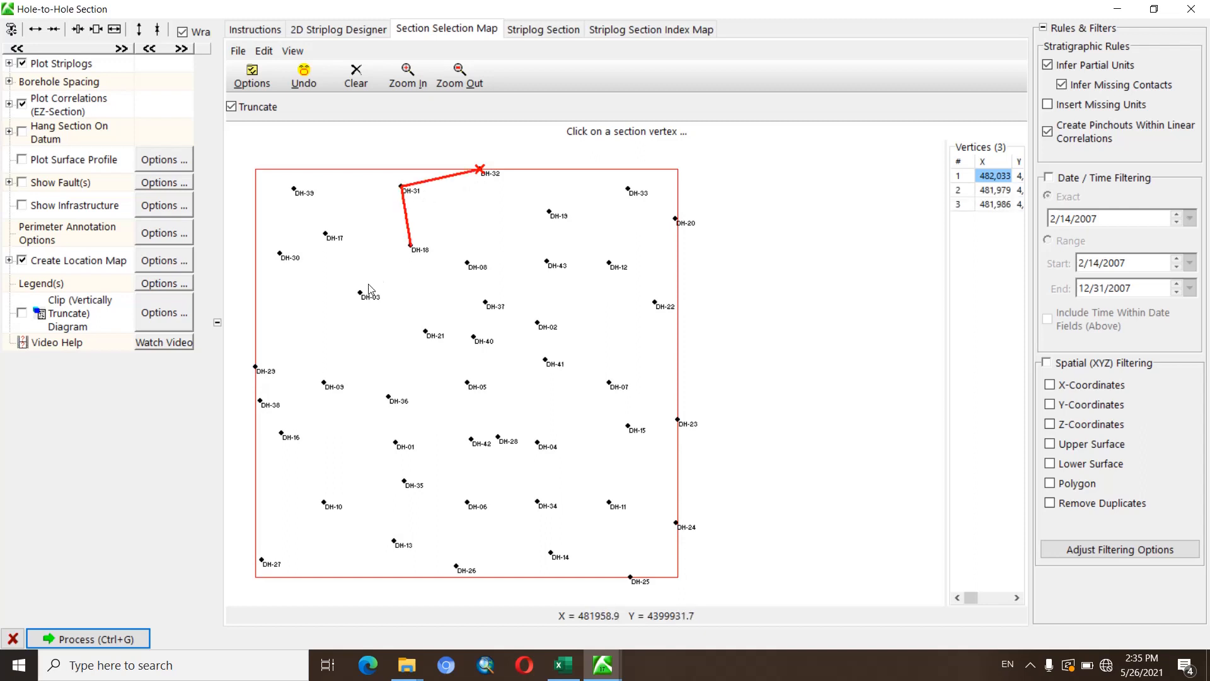
left_click(360, 293)
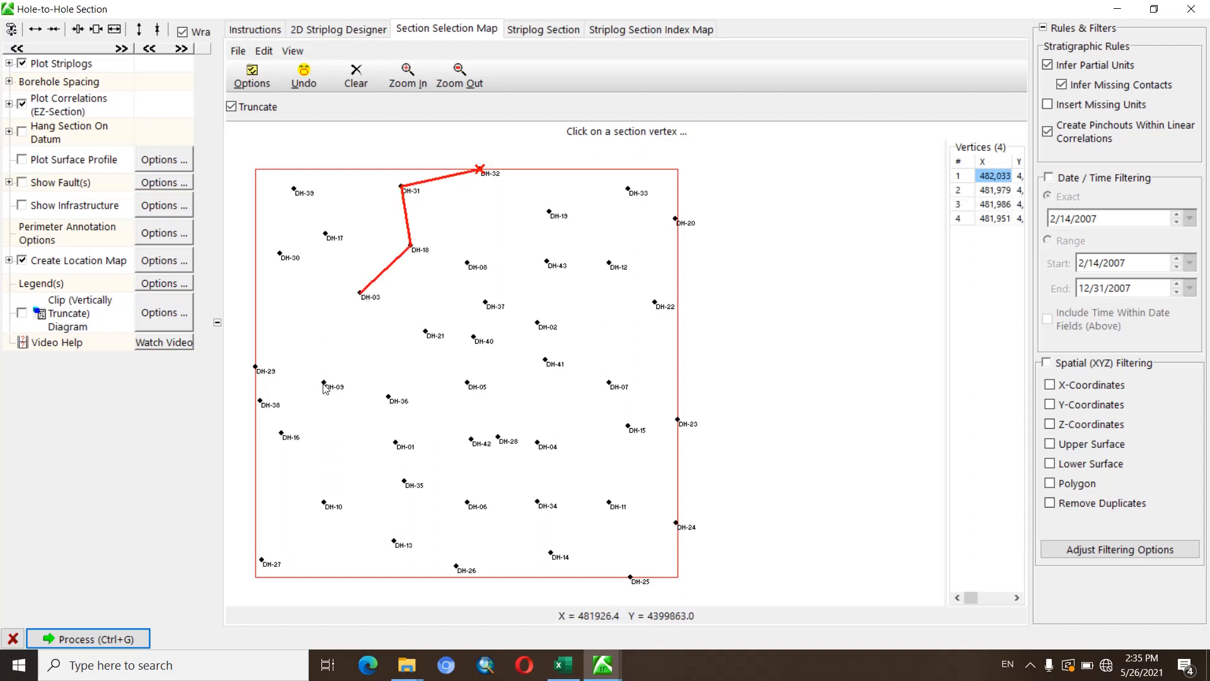
left_click(324, 384)
left_click(281, 433)
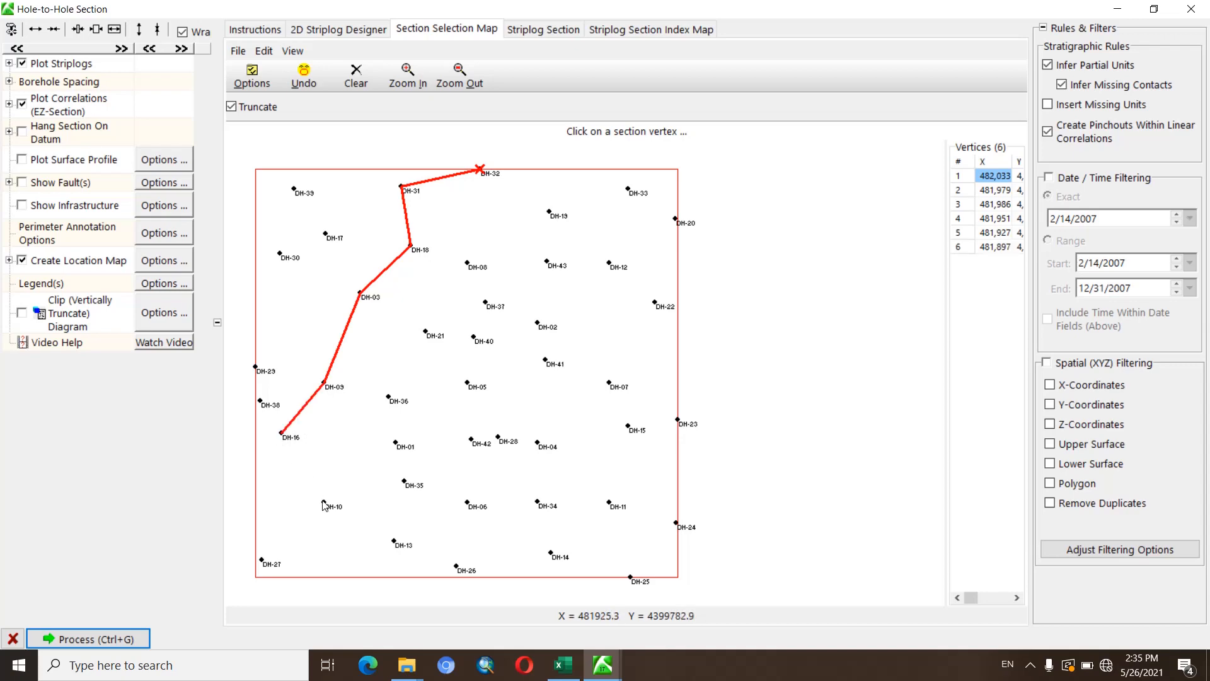
left_click(323, 504)
left_click(261, 559)
left_click(127, 641)
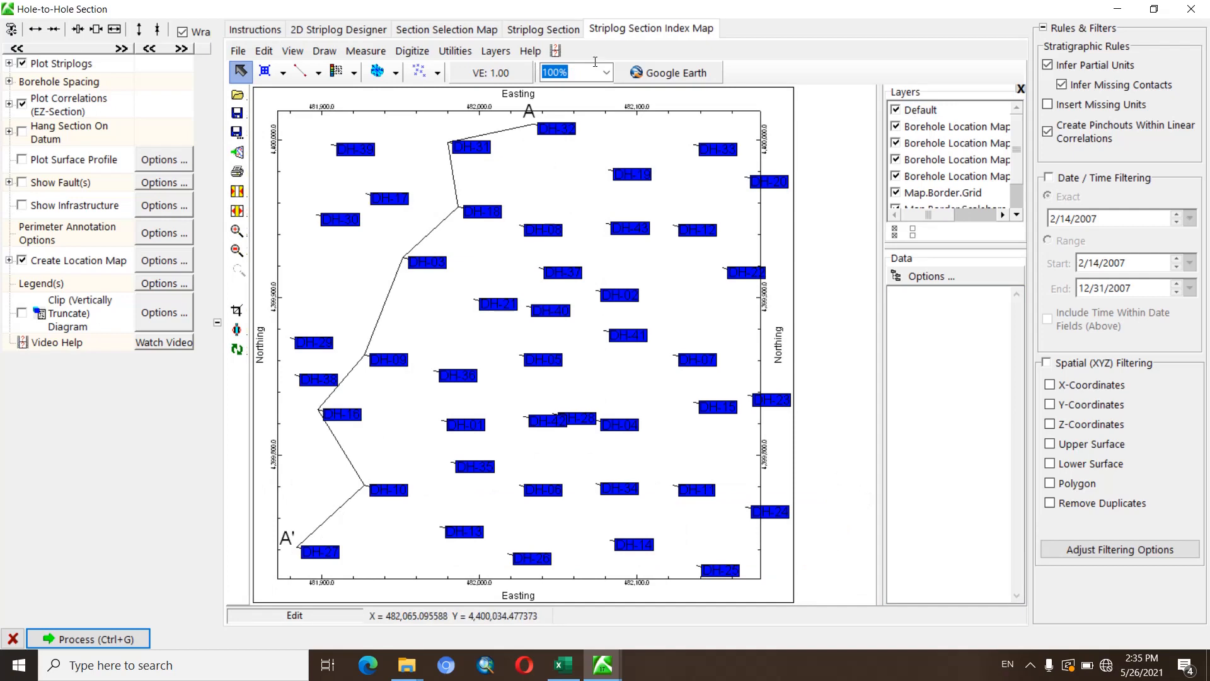
left_click(543, 29)
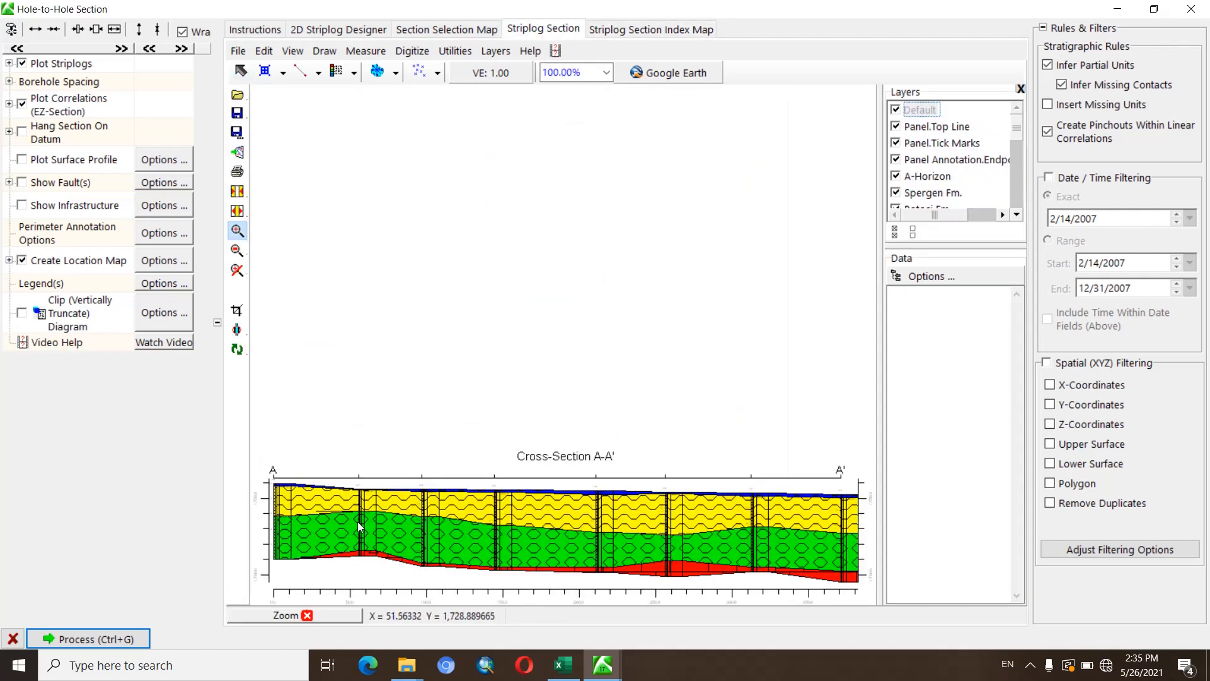